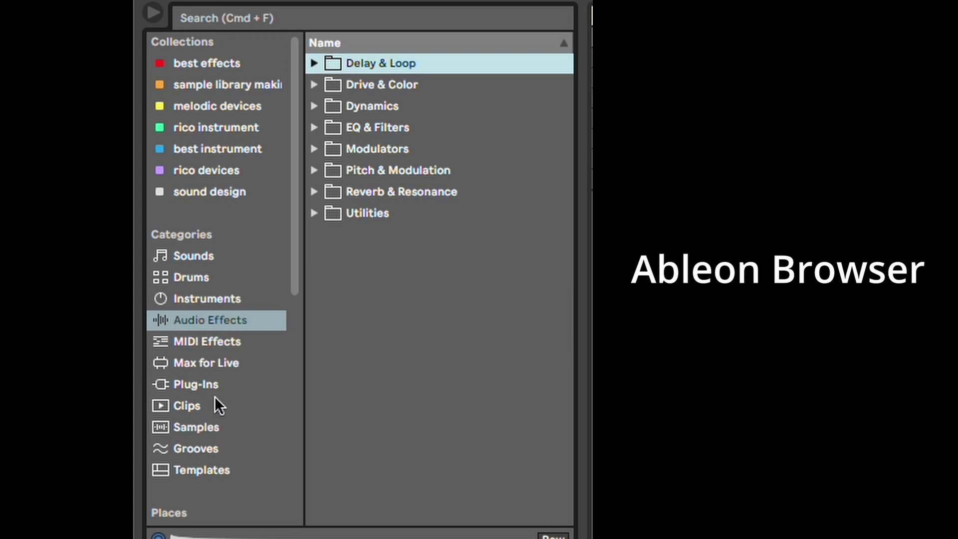
- Look through the browser categories from Sounds, Drums and Instruments down through MIDI Effects and Plug-Ins to Samples
left_click(216, 298)
left_click(196, 257)
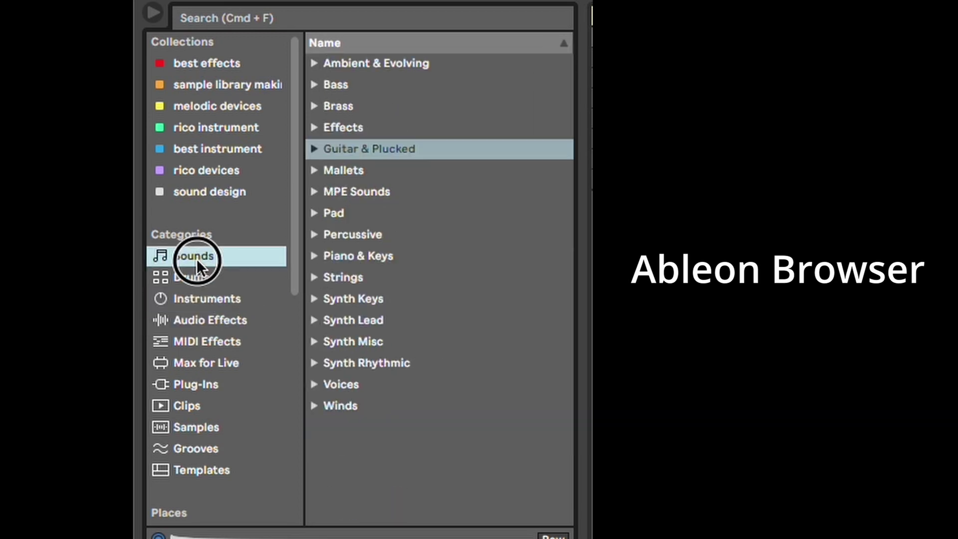
left_click(205, 271)
key("Down")
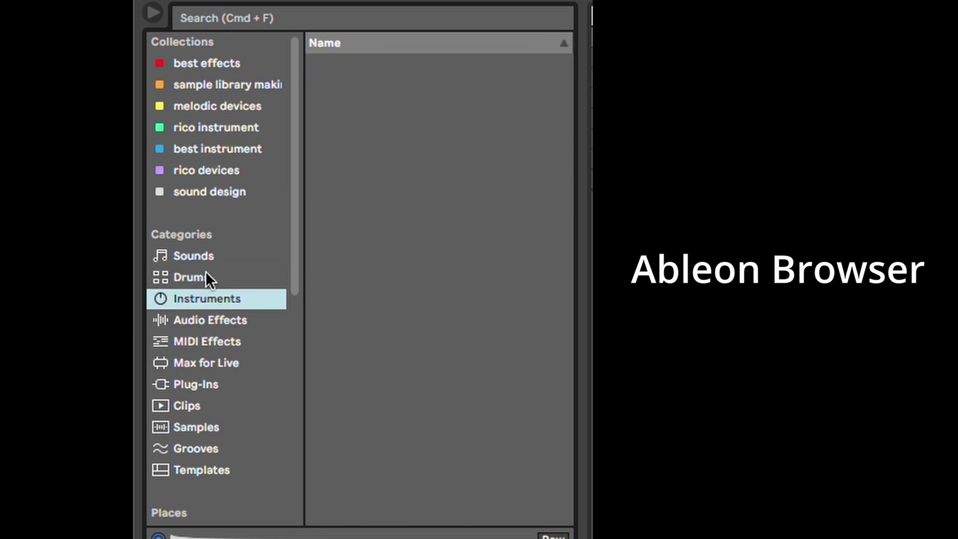
key("Down")
key("Down")
key("Down")
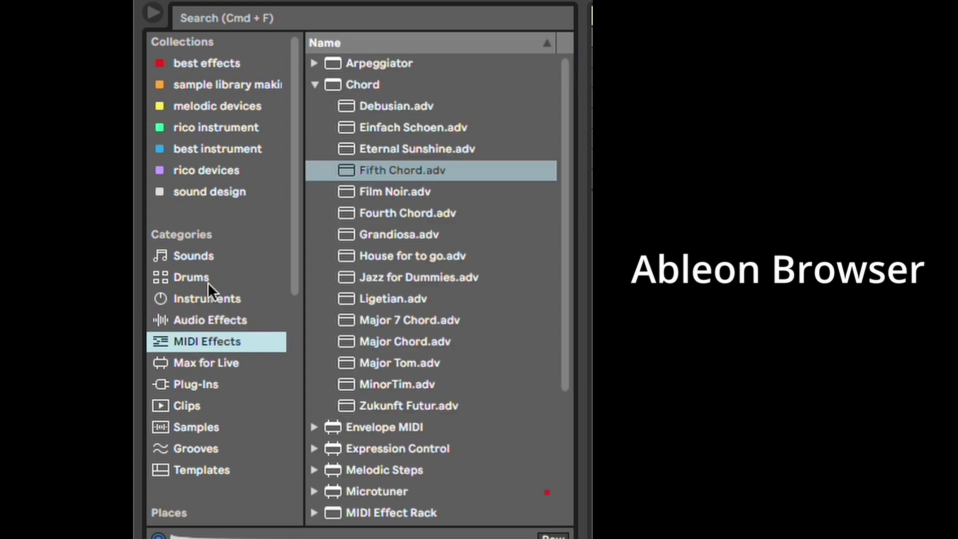
key("Down")
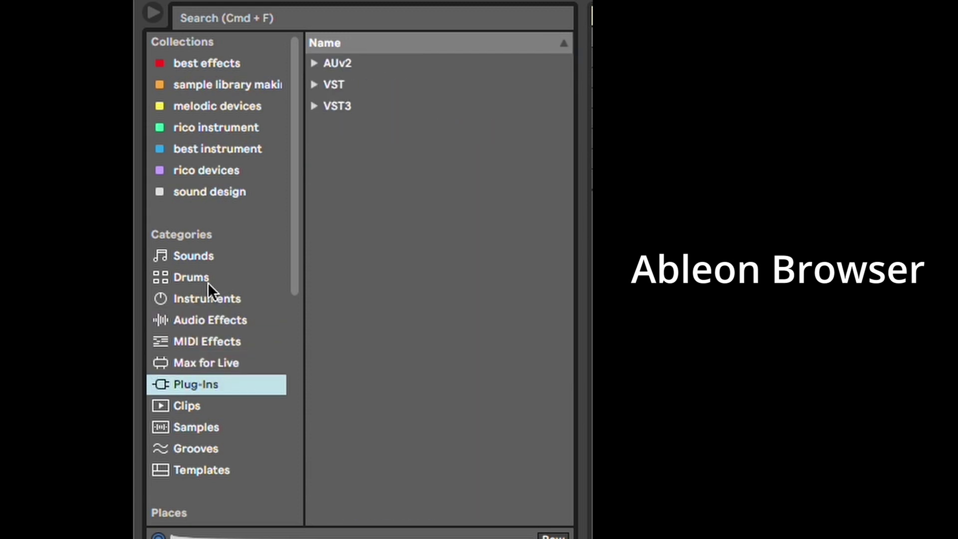
key("Down")
key("Down")
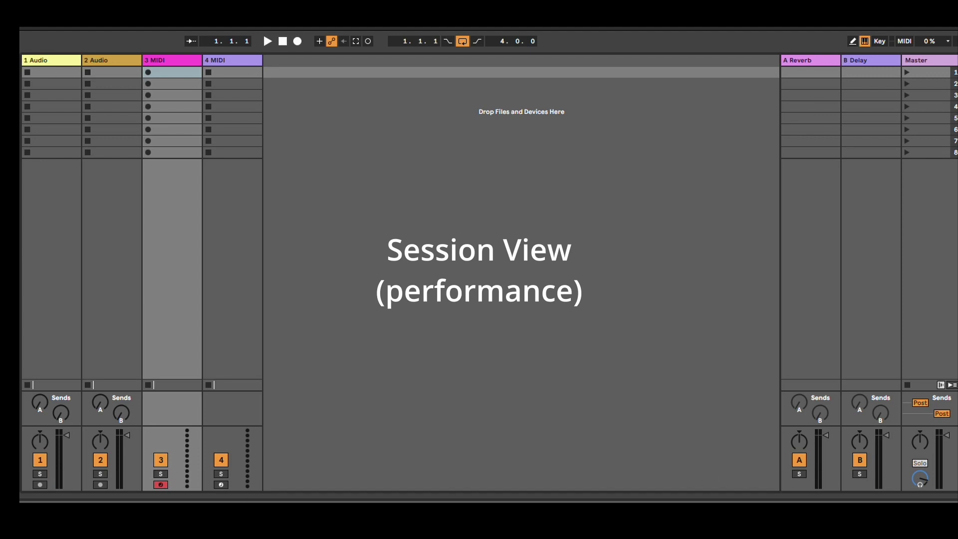
- Examine the clip slots of the 1 Audio and 2 Audio tracks in Session View, moving between slots and tracks
left_click(60, 74)
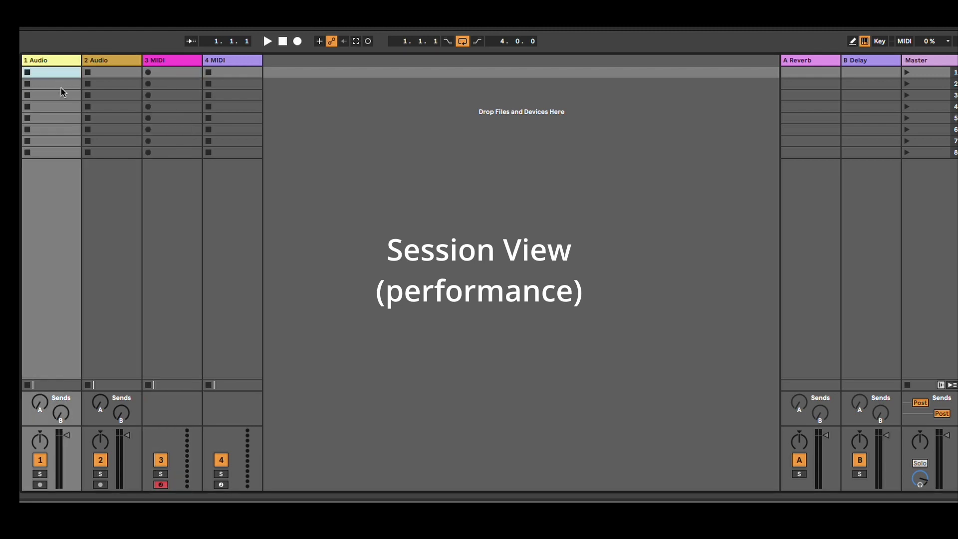
left_click(61, 86)
left_click(64, 106)
left_click(67, 141)
left_click(120, 141)
key("Up")
key("Up")
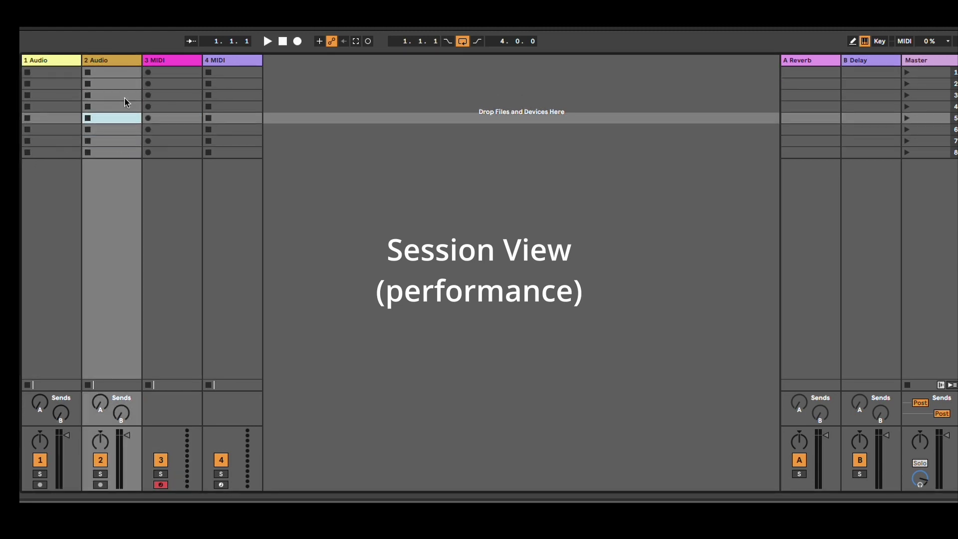
key("Left")
key("Right")
key("Left")
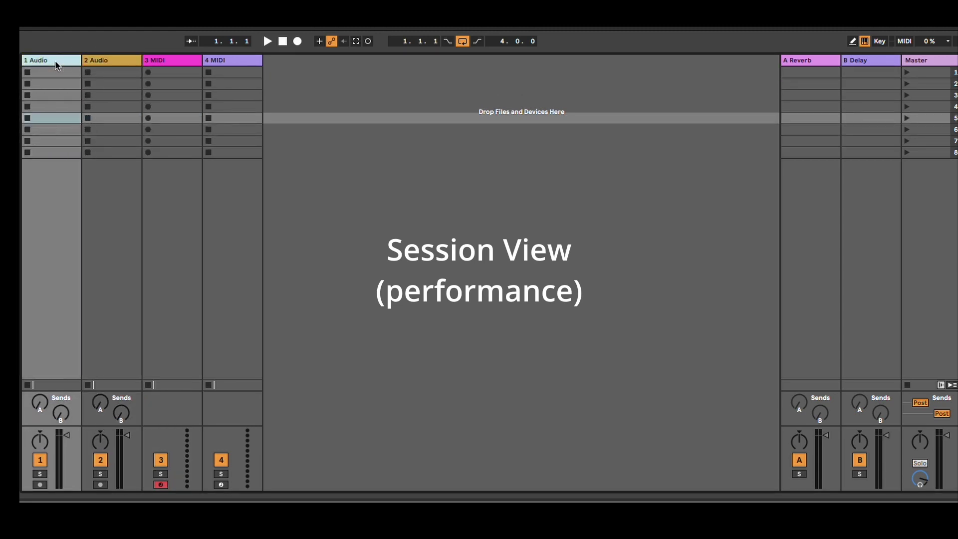
- Go through the 2 Audio, 3 MIDI and 4 MIDI tracks in Session View and come back to 2 Audio
left_click(100, 60)
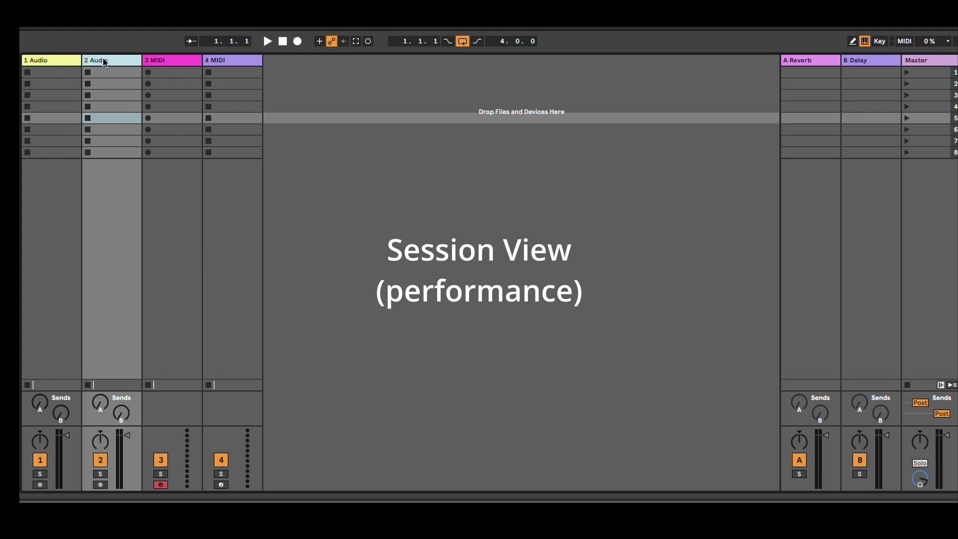
left_click(161, 60)
left_click(226, 61)
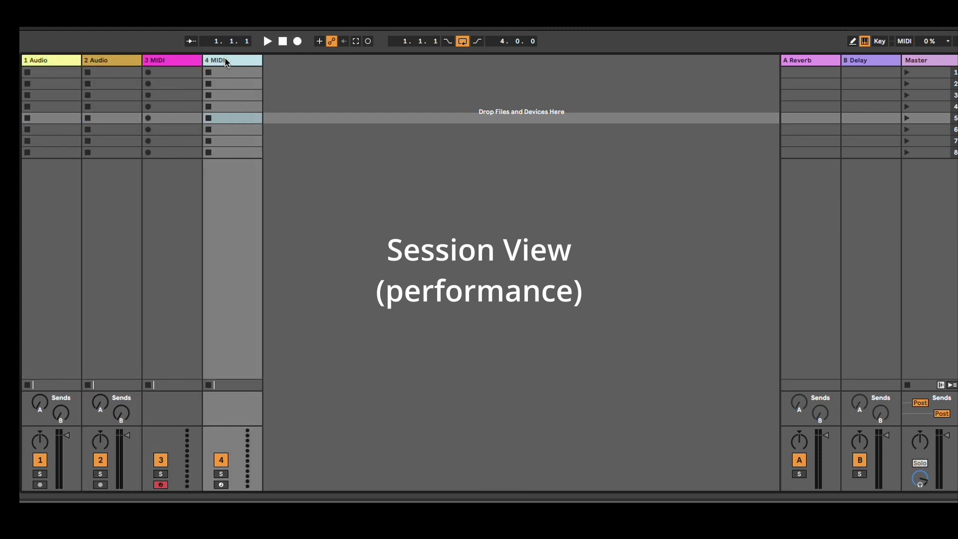
left_click(189, 62)
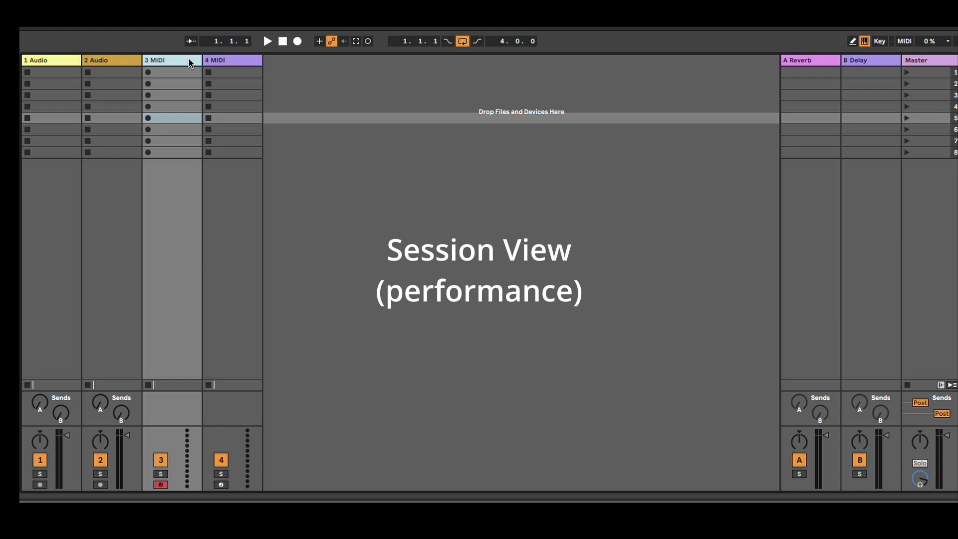
left_click(114, 62)
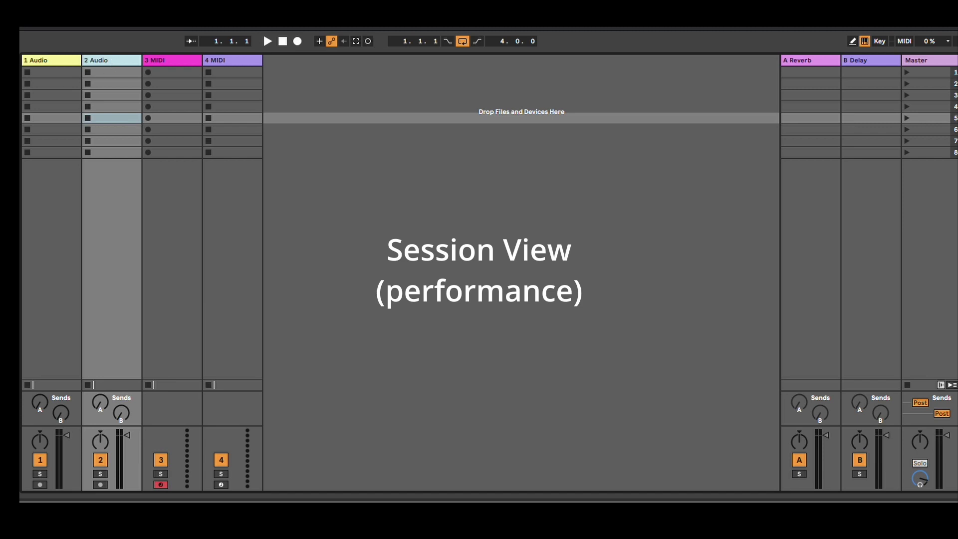
- Step upward through the clip slots of the 2 Audio track, ending with its first slot selected
left_click(106, 108)
left_click(110, 84)
left_click(110, 73)
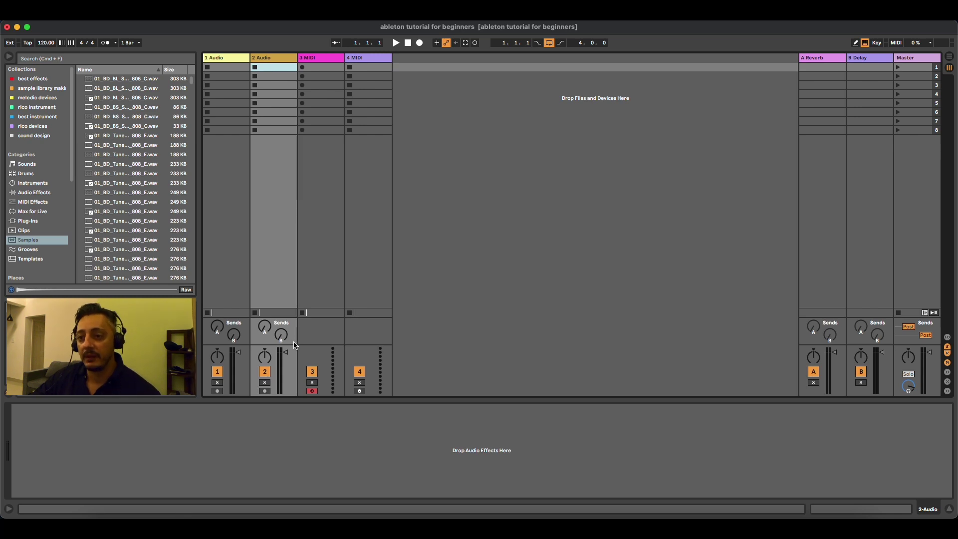
- Enlarge the Session View mixer section to show the tracks' volume scales
left_click_drag(294, 344, 289, 288)
- Try out 2 Audio's panning, track activator, solo and record-arm controls, restoring their state, and select the 3 MIDI track
mouse_move(265, 357)
left_mouse_down()
mouse_move(265, 346)
mouse_move(264, 358)
left_mouse_up()
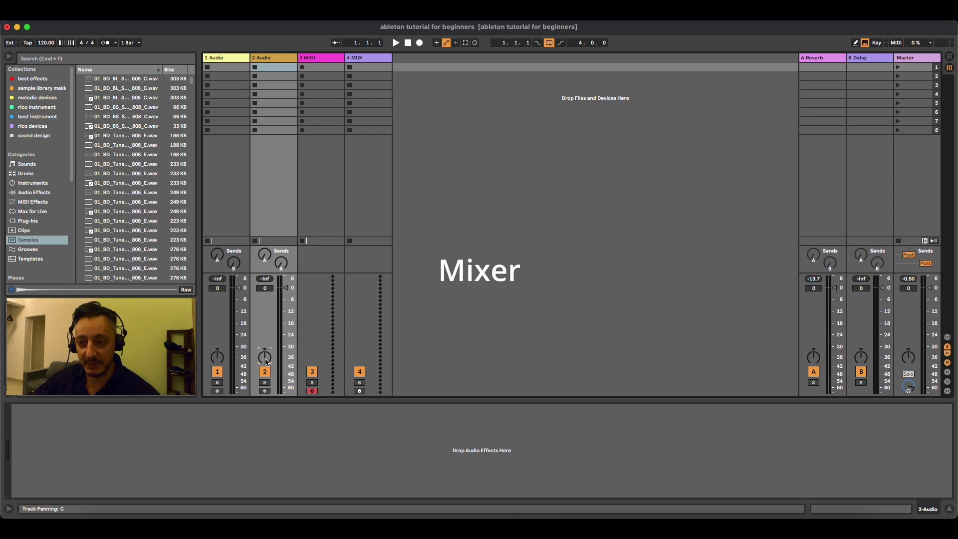
left_click(266, 371)
left_click(265, 371)
left_click(265, 373)
left_click(265, 373)
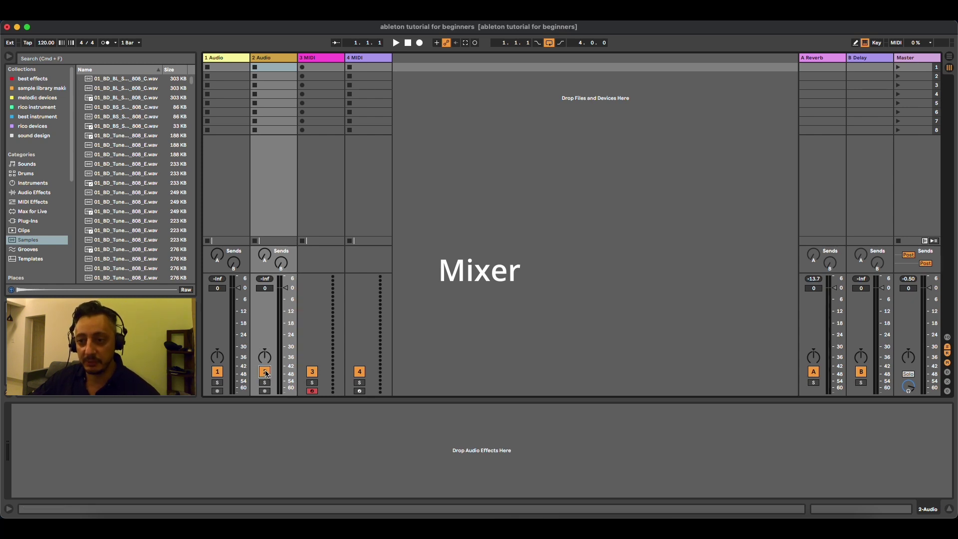
left_click(265, 373)
left_click(265, 373)
left_click(263, 384)
left_click(264, 384)
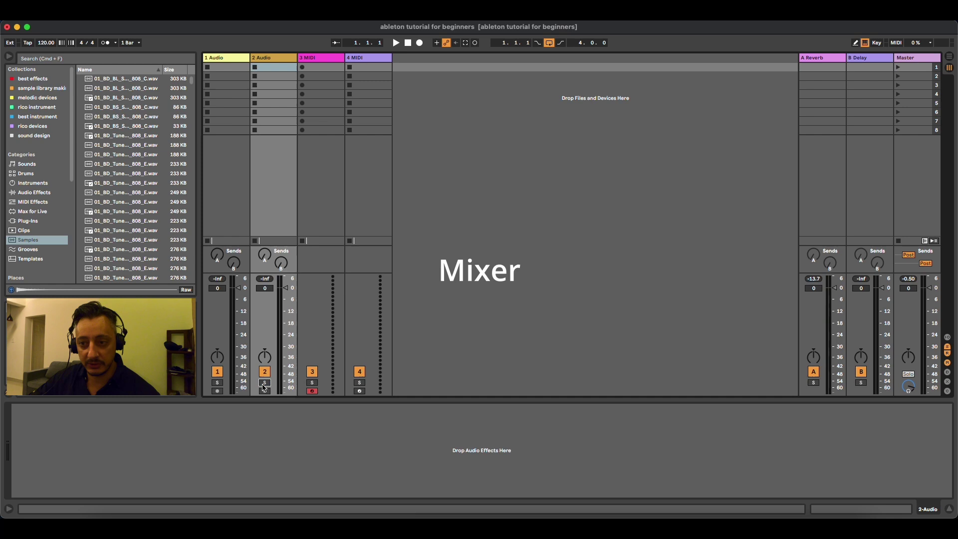
left_click(264, 390)
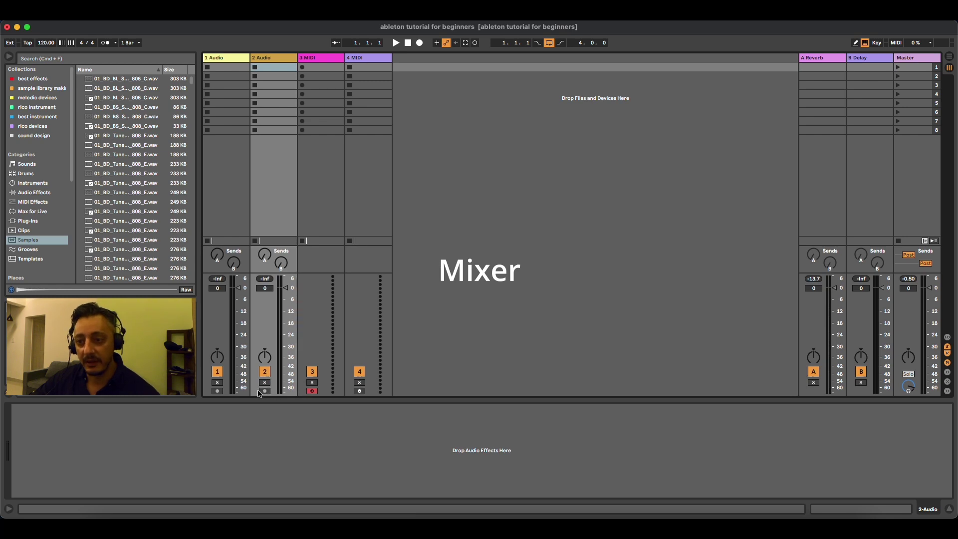
left_click(314, 395)
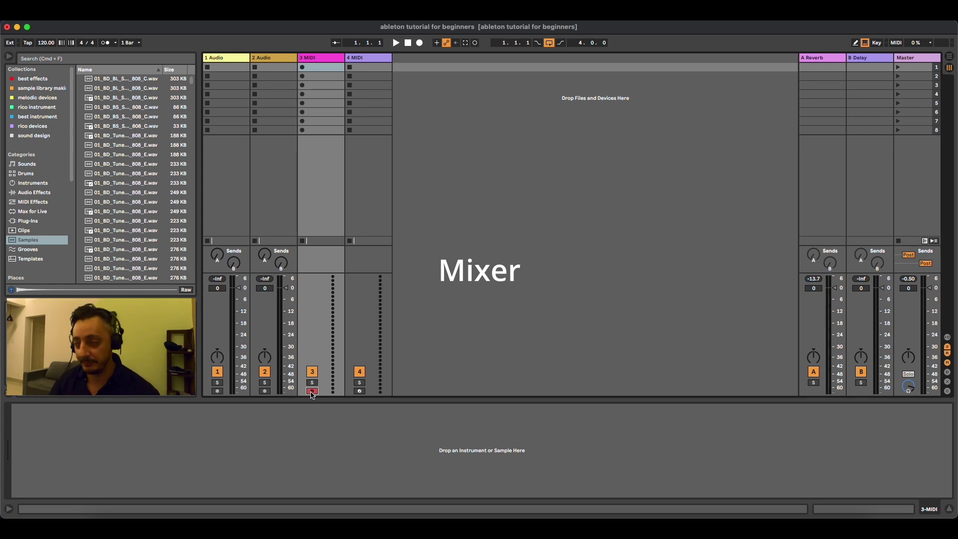
- Inspect the devices on the A Reverb, B Delay and Master tracks and the device area of 2 Audio
left_click(816, 60)
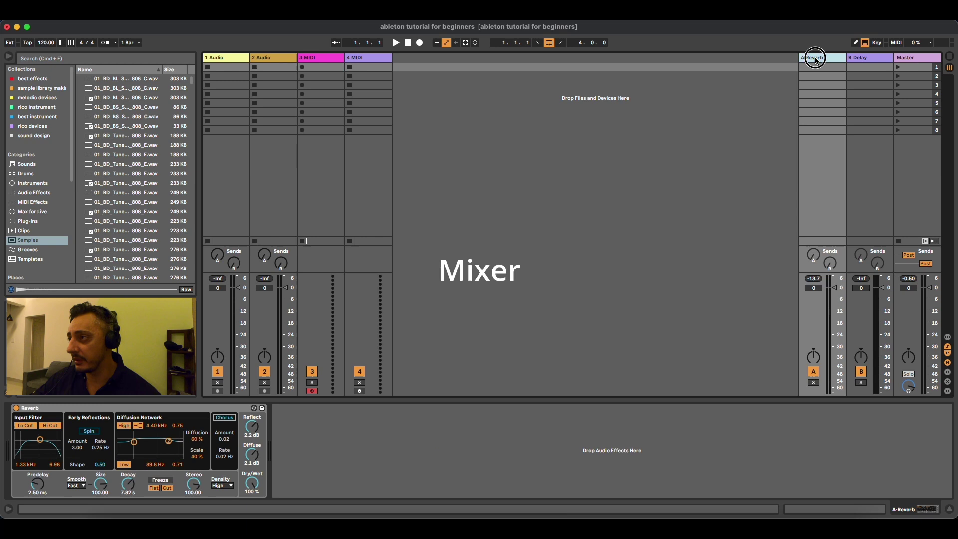
left_click(866, 61)
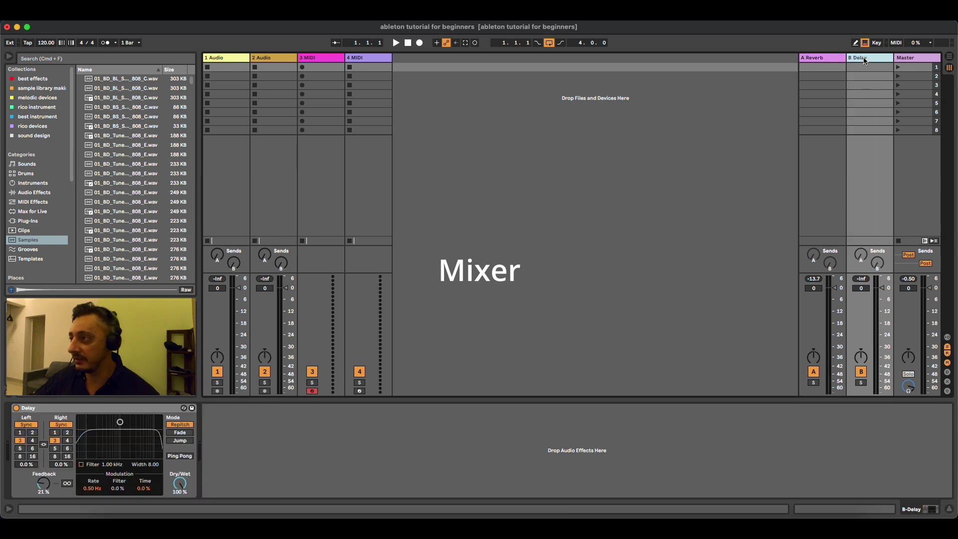
left_click(824, 60)
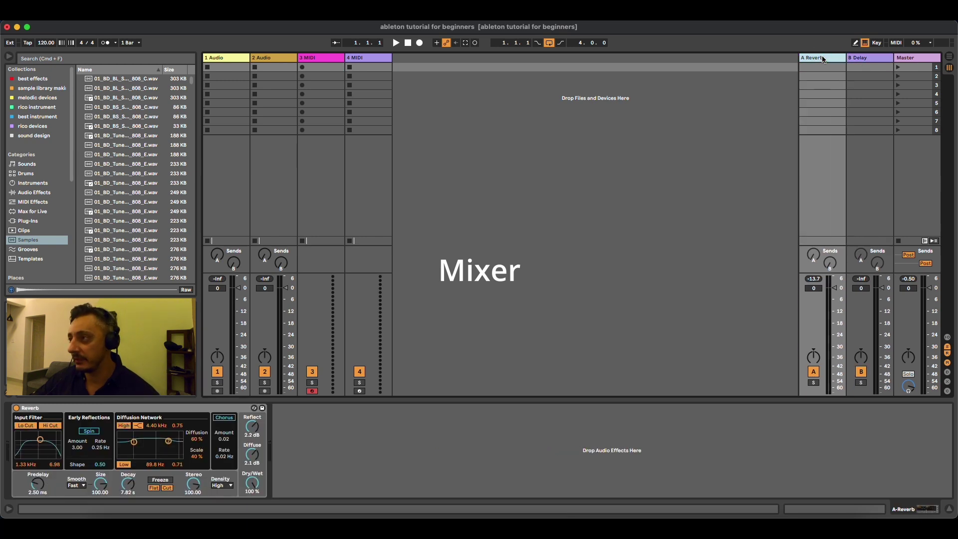
left_click(855, 60)
left_click(918, 61)
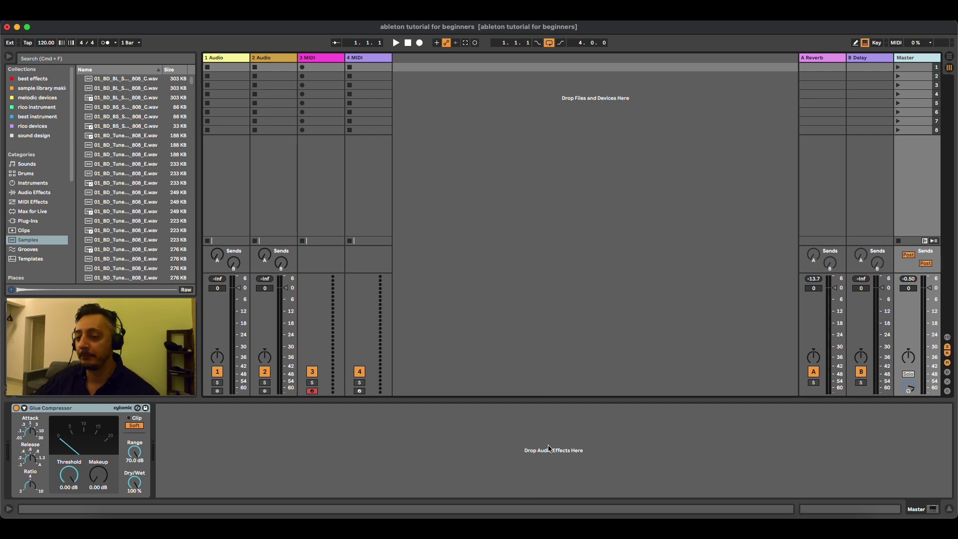
left_click(260, 60)
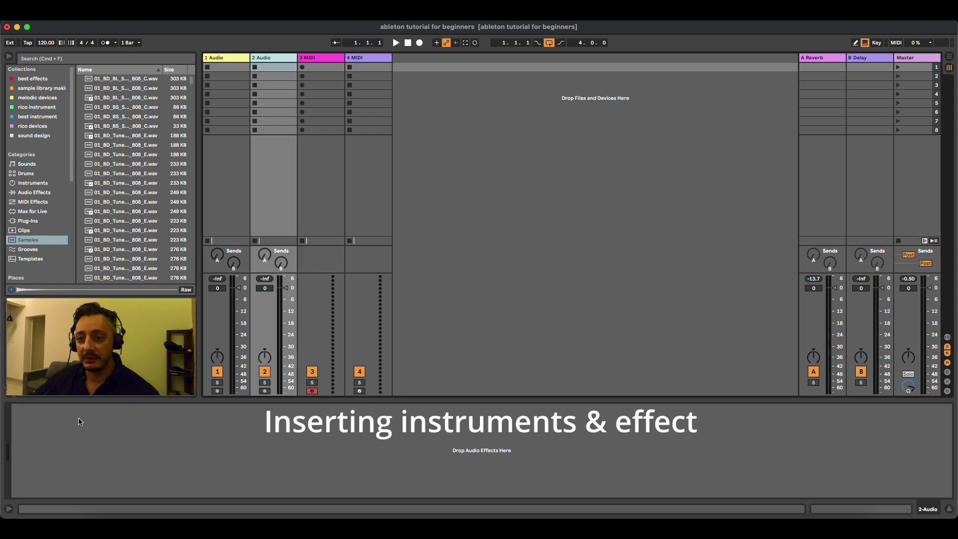
left_click(50, 455)
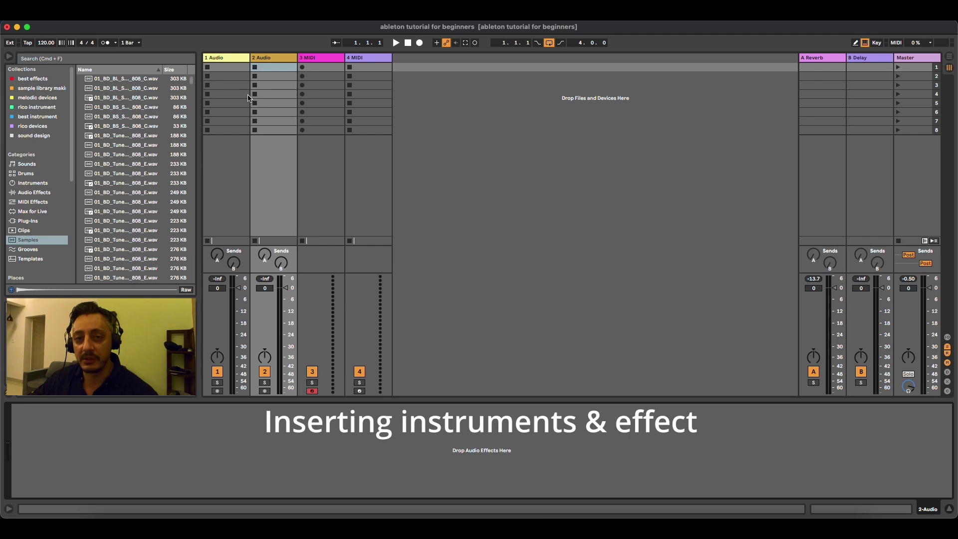
- Switch back and forth between Session View and Arrangement View to compare them, ending in Arrangement View
left_click(950, 56)
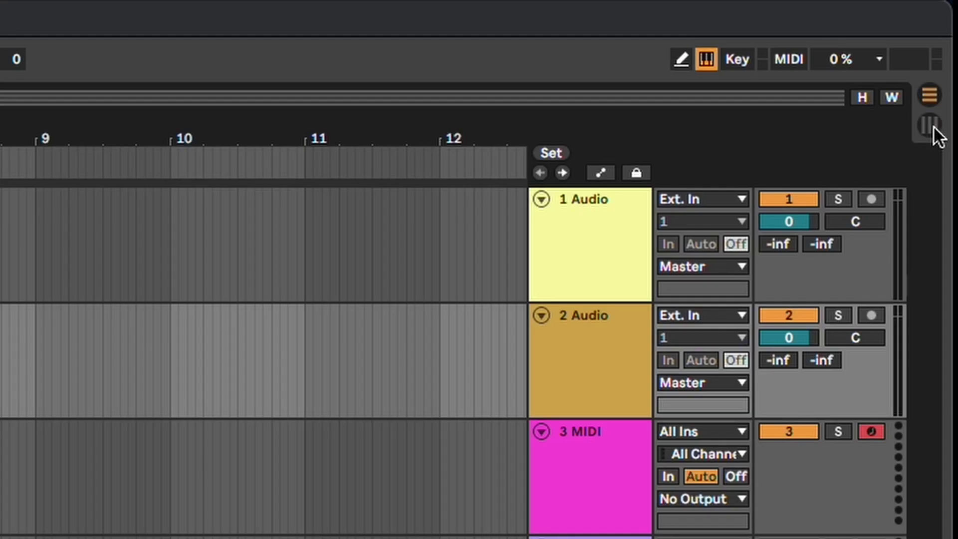
left_click(933, 125)
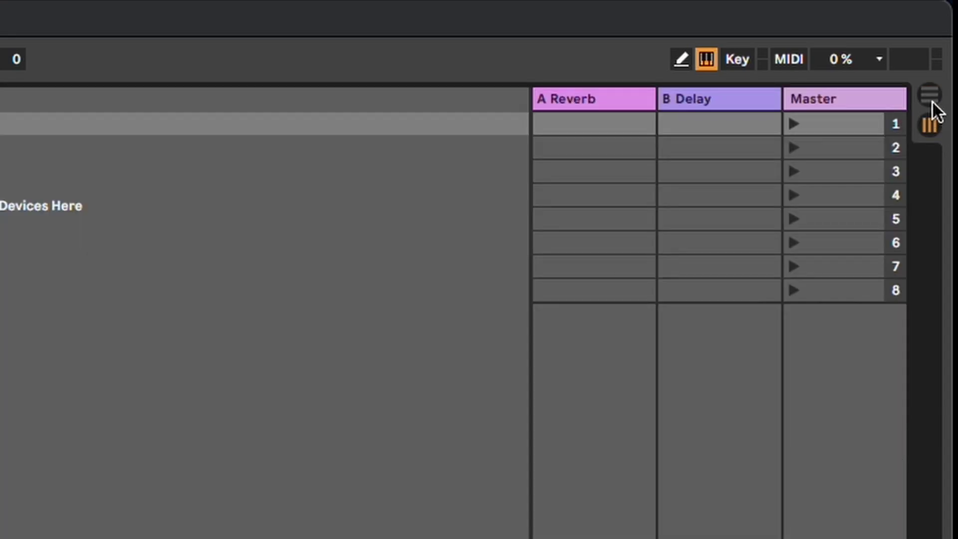
left_click(932, 100)
left_click(932, 128)
left_click(930, 98)
left_click(931, 123)
left_click(930, 102)
left_click(931, 100)
left_click(931, 126)
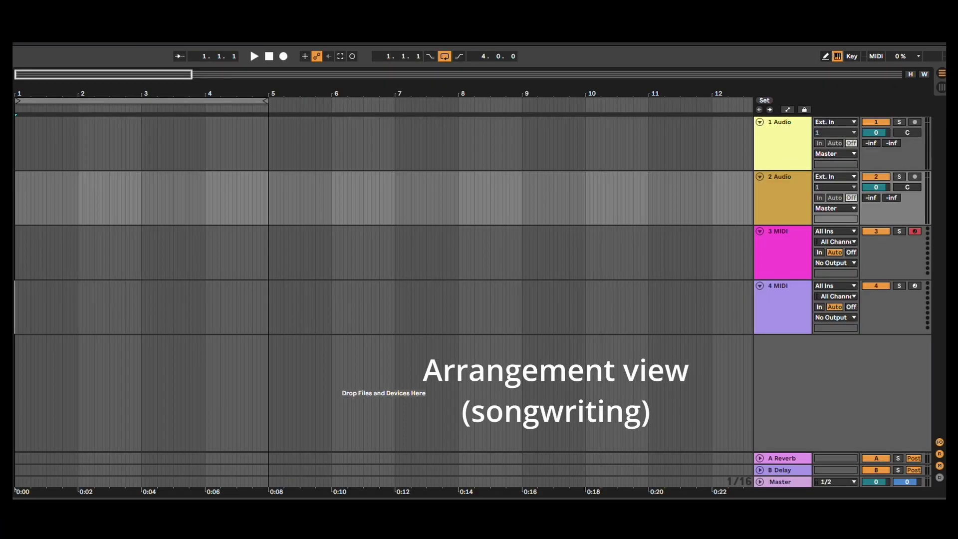
- Select time ranges on each of the four tracks in Arrangement View, ending with 7.2.2 to 9.3.1 on 3 MIDI
mouse_move(18, 182)
left_mouse_down()
mouse_move(692, 182)
mouse_move(22, 199)
left_mouse_up()
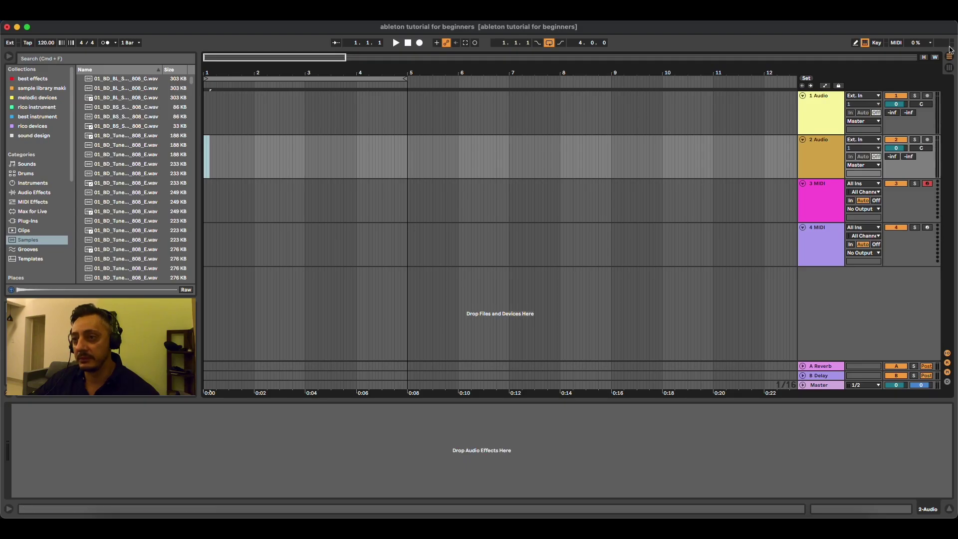
left_click(951, 68)
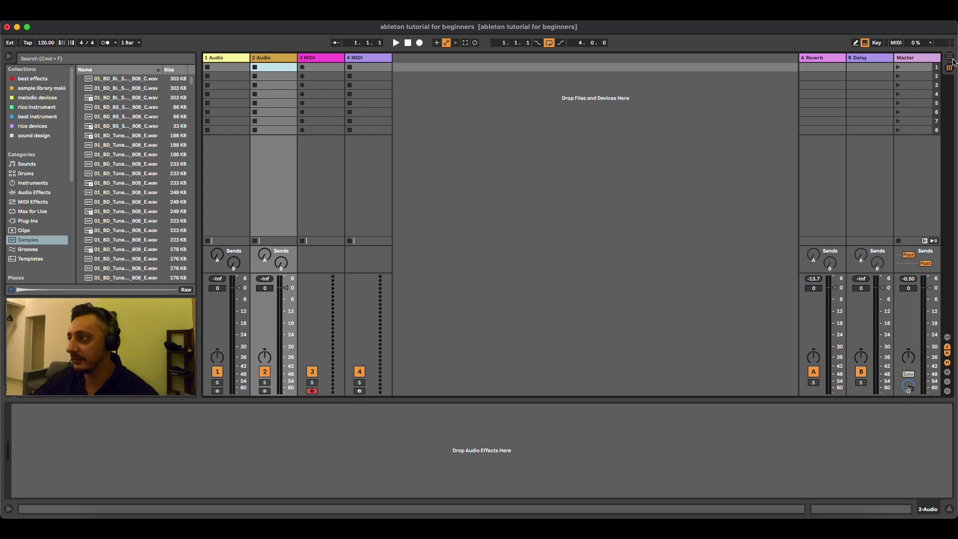
key("Tab")
left_click_drag(238, 110, 328, 106)
left_click_drag(296, 149, 491, 157)
left_click_drag(363, 187, 478, 190)
left_click_drag(373, 242, 554, 232)
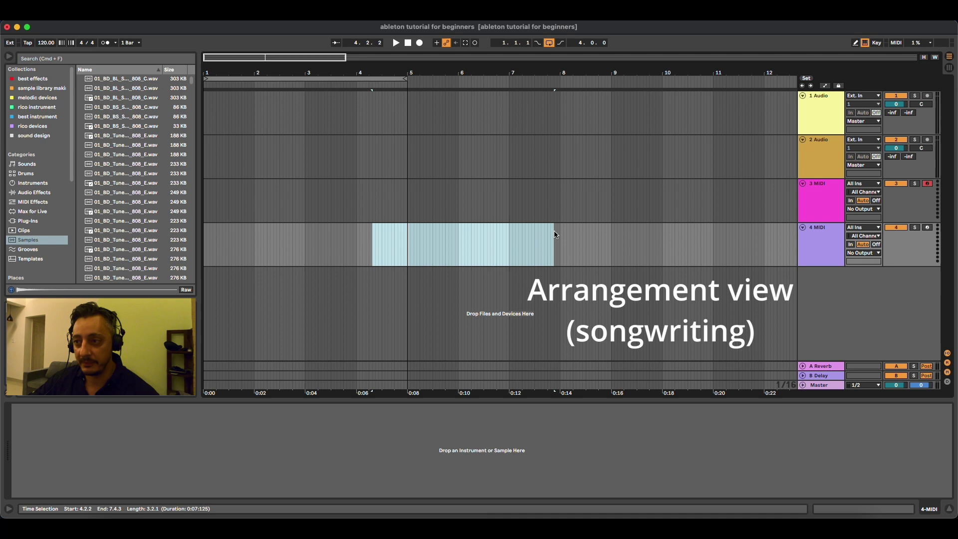
left_click_drag(524, 196, 634, 193)
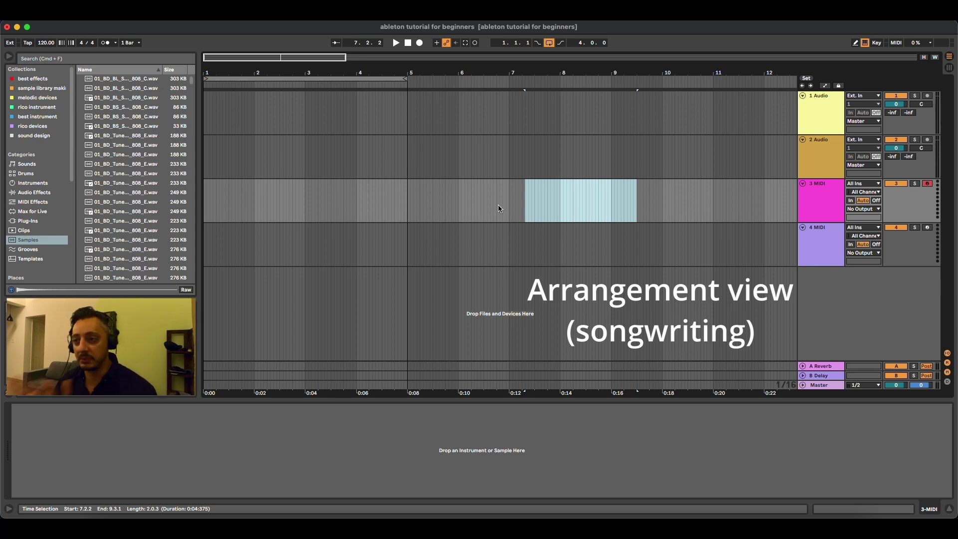
- Select the 1 Audio, 2 Audio, 3 MIDI and 4 MIDI tracks in turn in Arrangement View
left_click(814, 117)
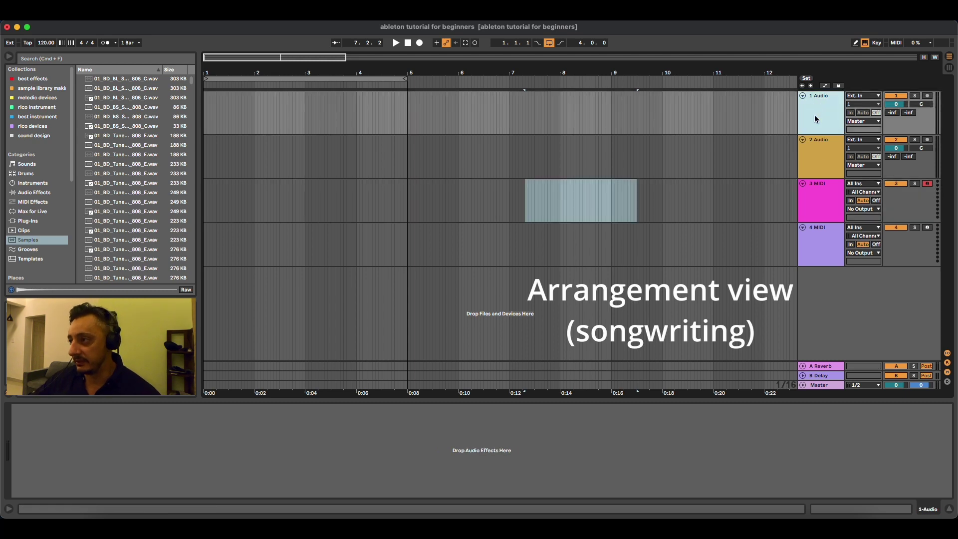
left_click(823, 153)
left_click(828, 194)
left_click(831, 235)
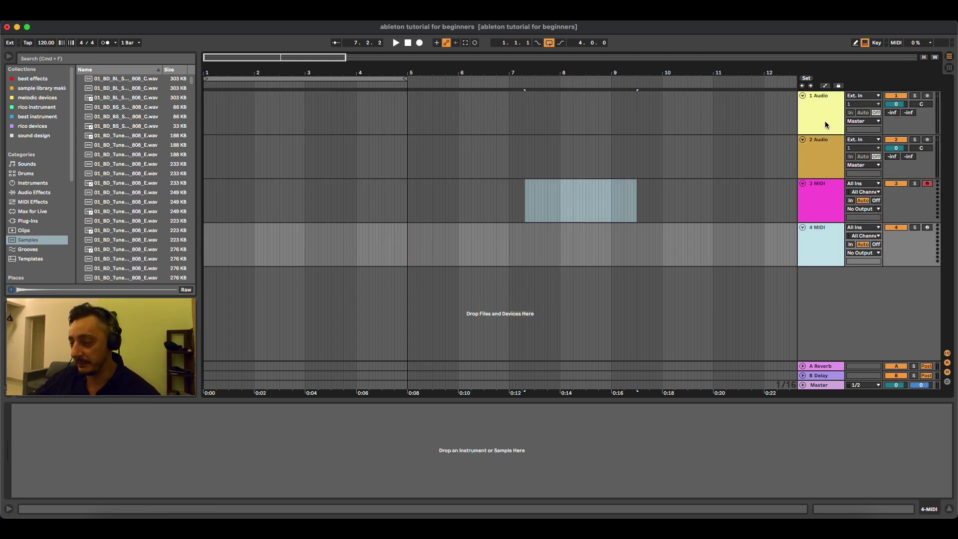
- Go through the same four tracks in Session View, and return to Arrangement View with 1 Audio selected
key("Tab")
left_click(240, 61)
left_click(275, 59)
left_click(321, 61)
left_click(355, 57)
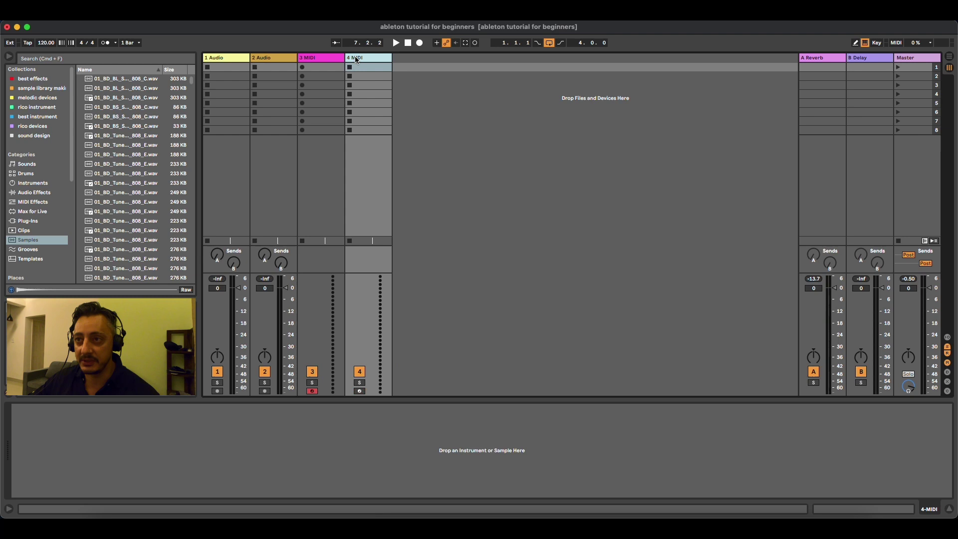
key("Tab")
left_click(823, 110)
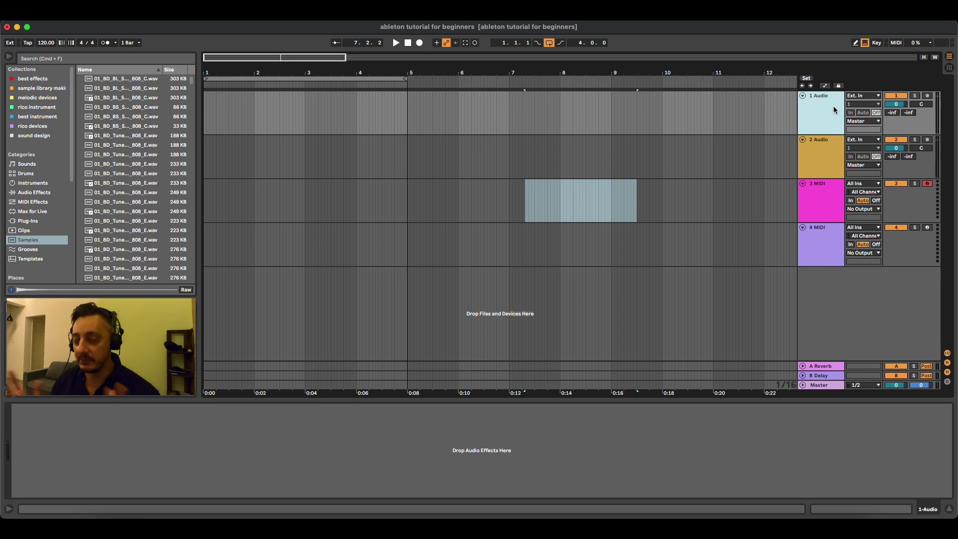
- Switch to Session View and look through the browser's Sounds and Drums categories, ending in Drums
key("Tab")
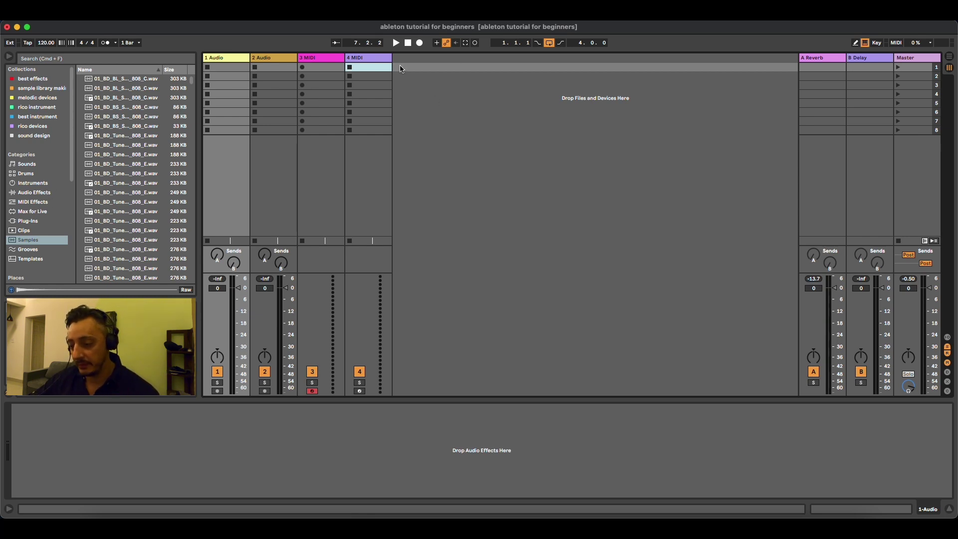
left_click(33, 166)
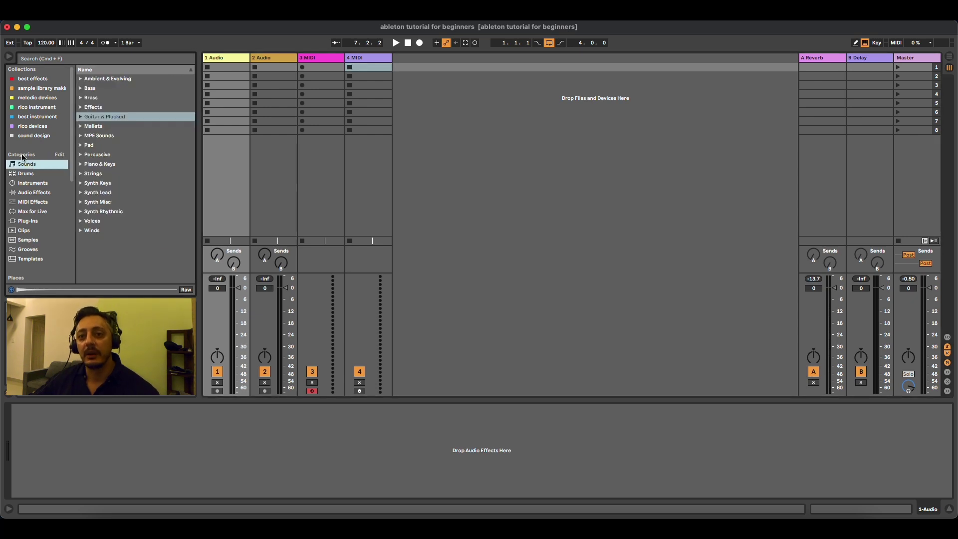
left_click(28, 175)
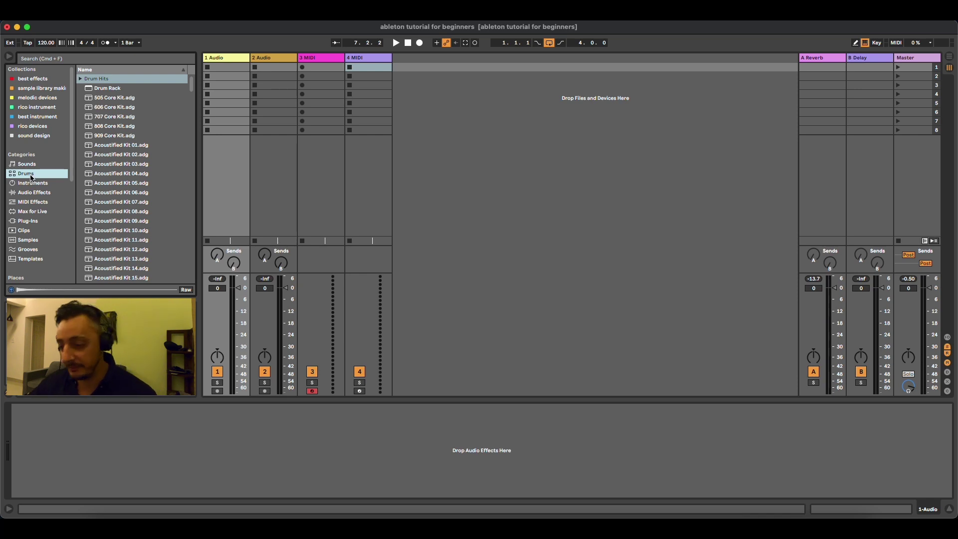
left_click(34, 166)
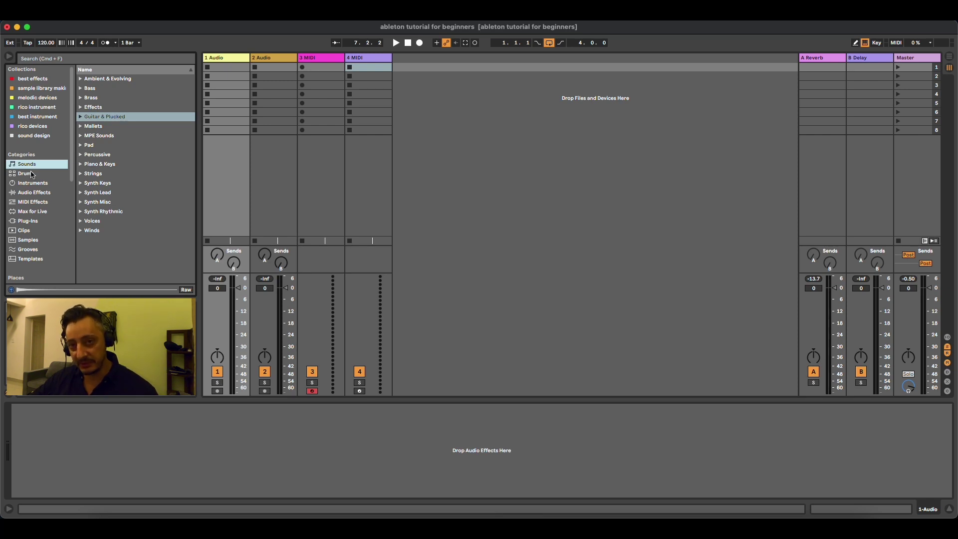
left_click(31, 175)
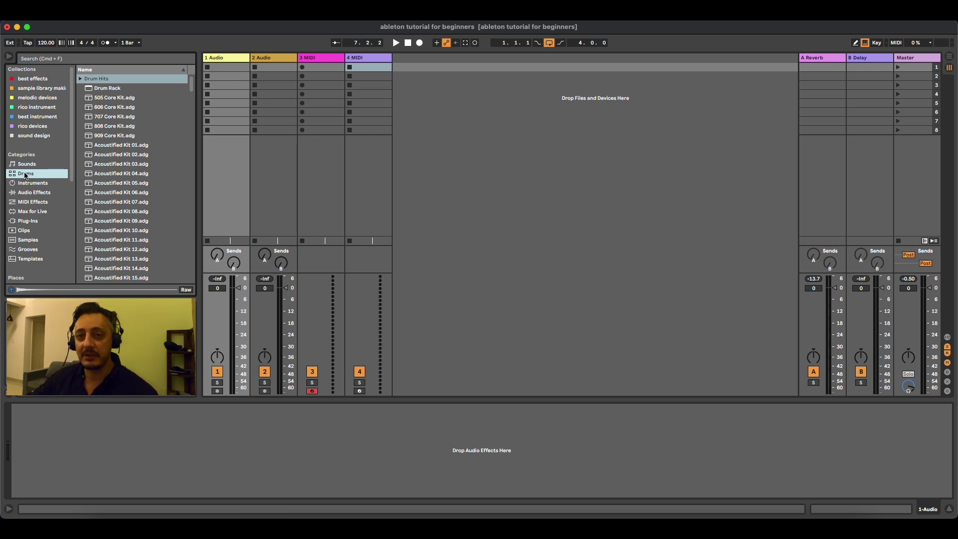
- Preview the 505, 606, 707 and 909 Core Kits and Acoustified Kit 03, and switch off the browser's preview
left_click(107, 100)
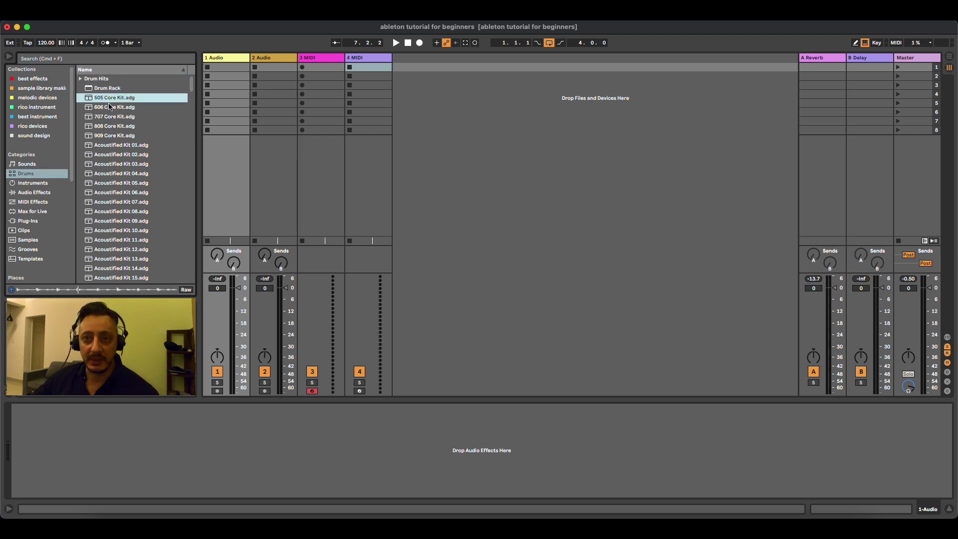
left_click(109, 108)
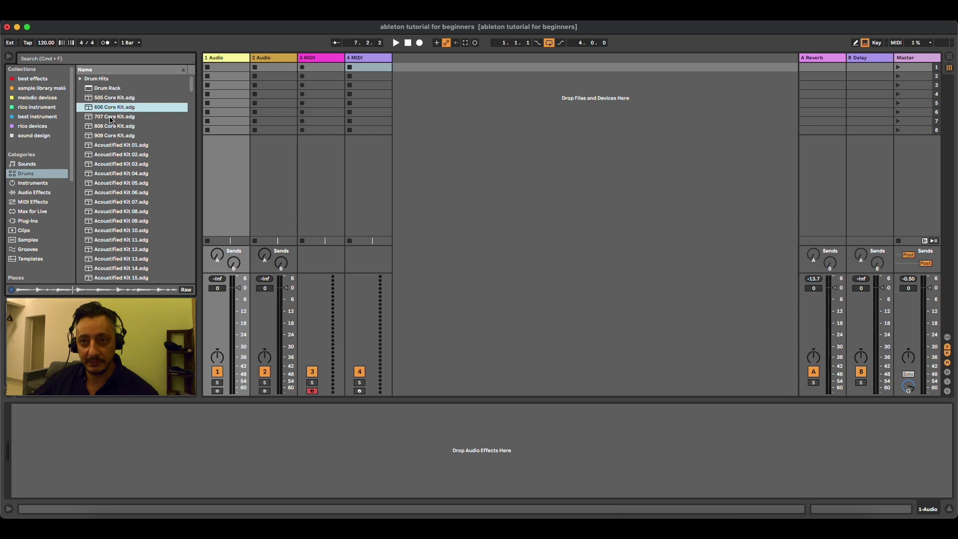
left_click(111, 119)
left_click(109, 136)
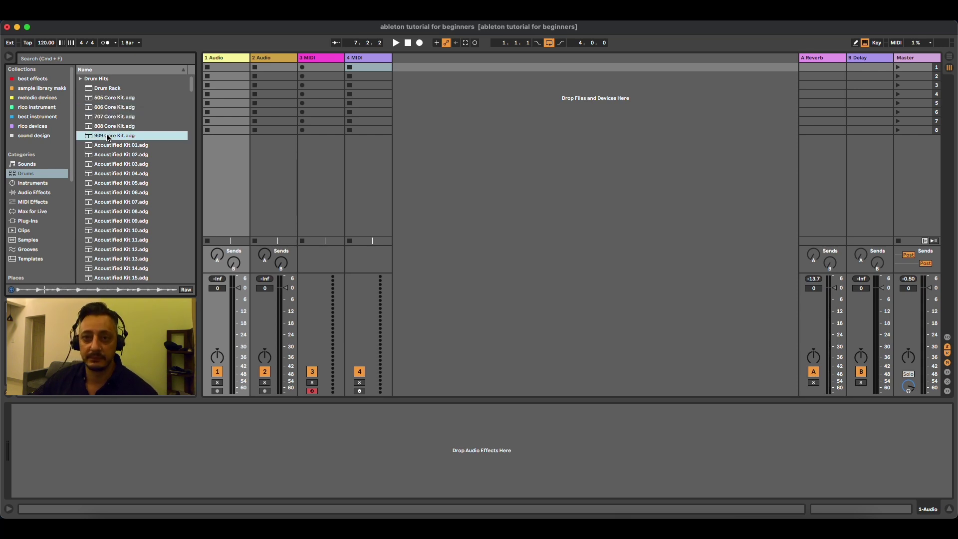
left_click(116, 165)
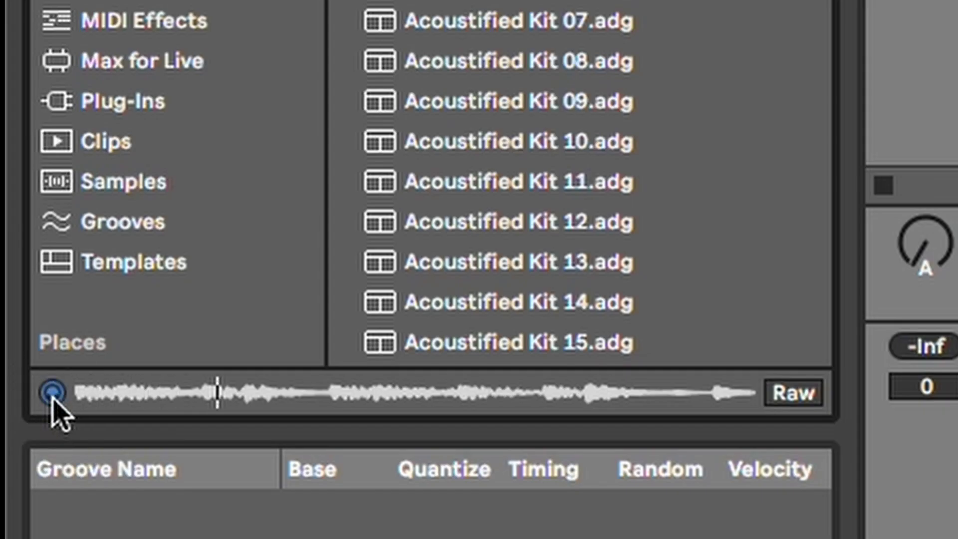
left_click(12, 291)
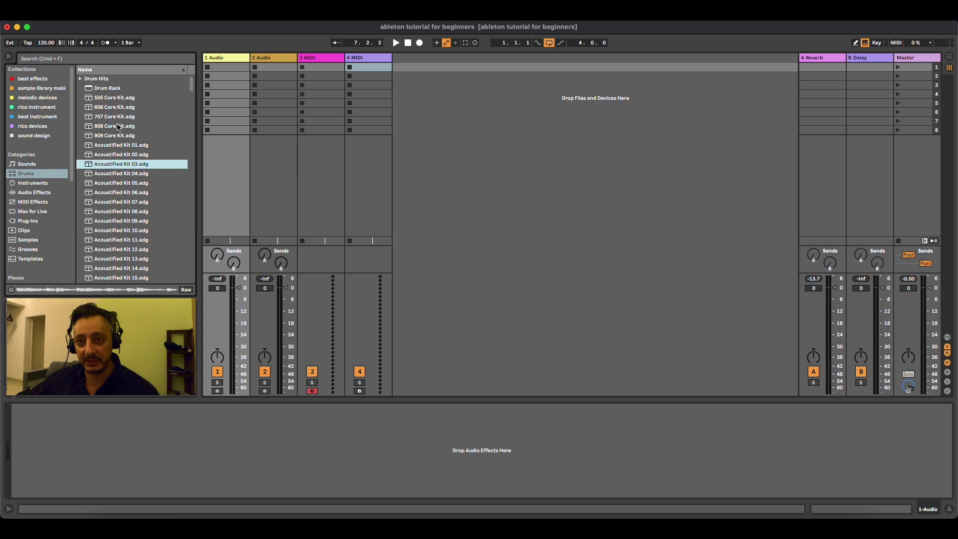
- Load 808 Core Kit onto the 3 MIDI track and select its Bass Drum pad
left_click(105, 128)
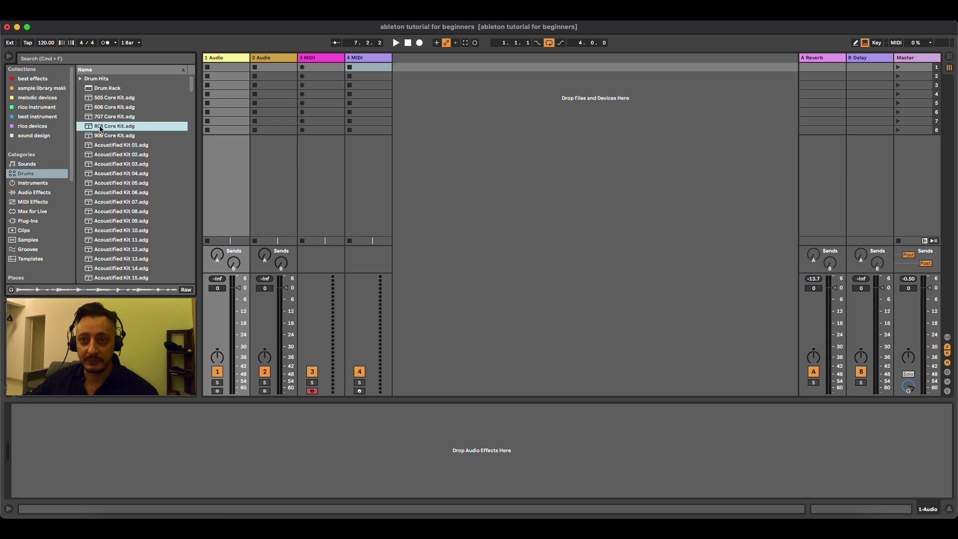
left_click_drag(109, 128, 328, 64)
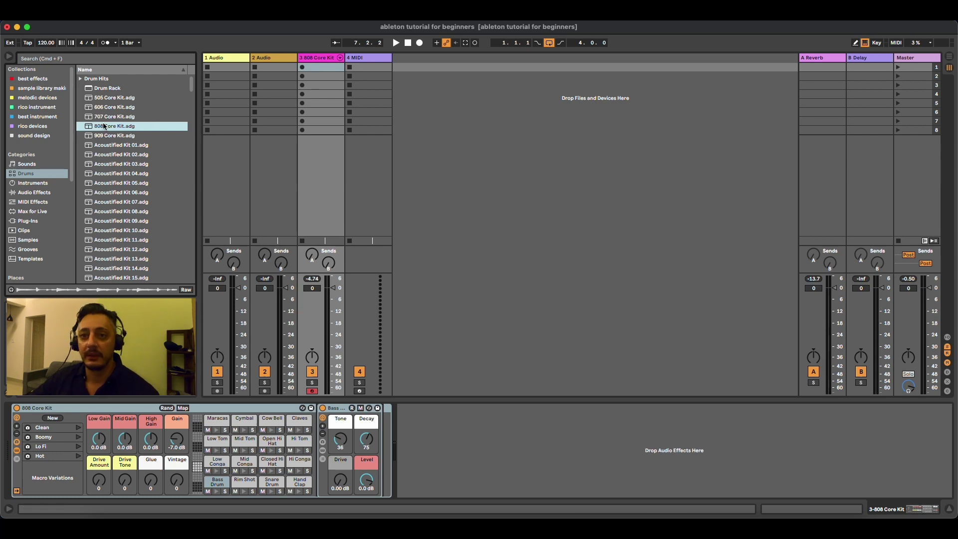
left_click_drag(107, 126, 325, 84)
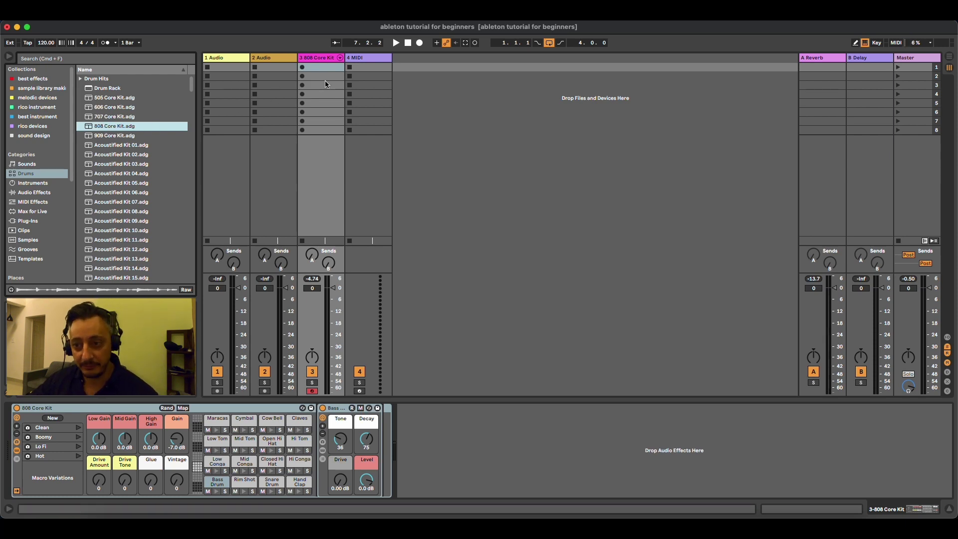
left_click(220, 483)
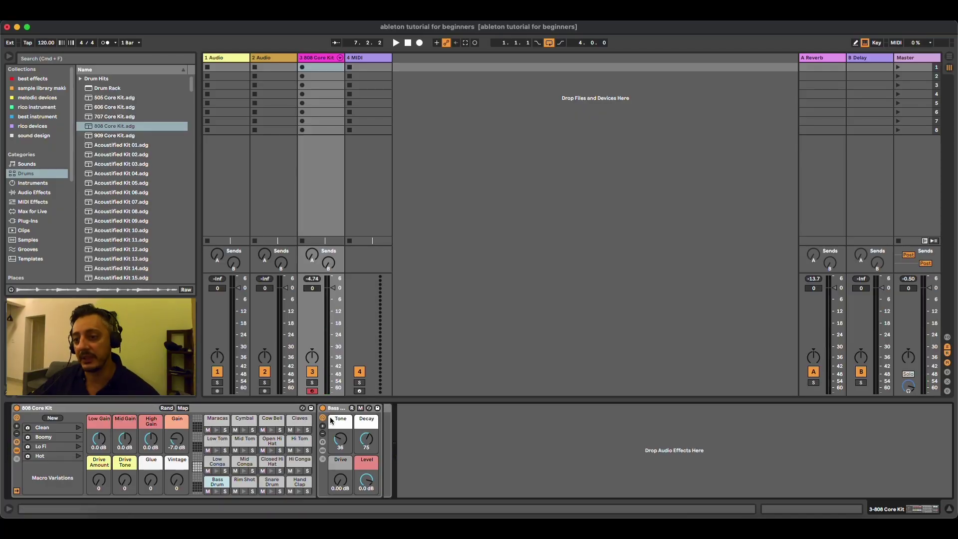
- Replace the kit on the third track with 909 Core Kit and audition one of its pads
left_click(110, 136)
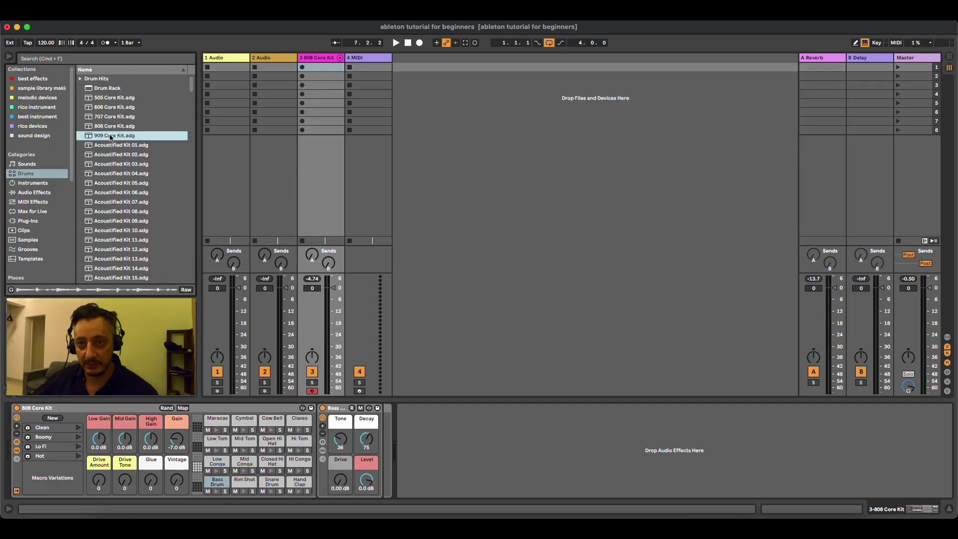
left_click(114, 284)
left_click_drag(91, 399, 90, 408)
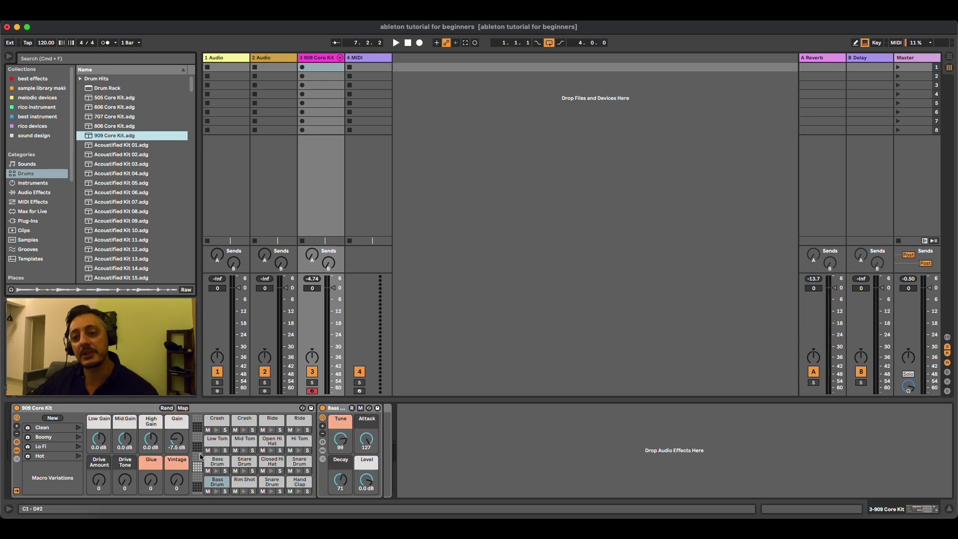
left_click(245, 492)
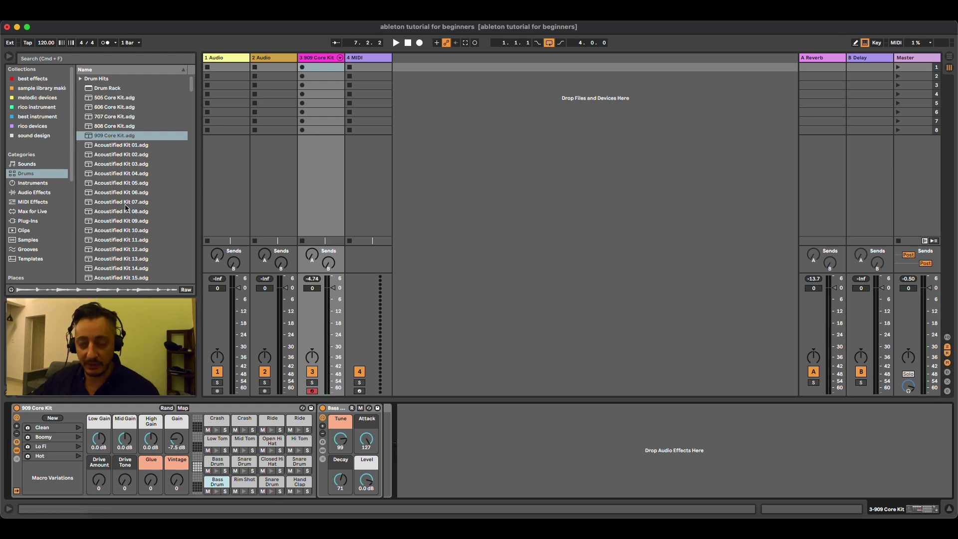
- Replace the kit on the third track with Acoustified Kit 13
scroll(123, 200, "down", 5)
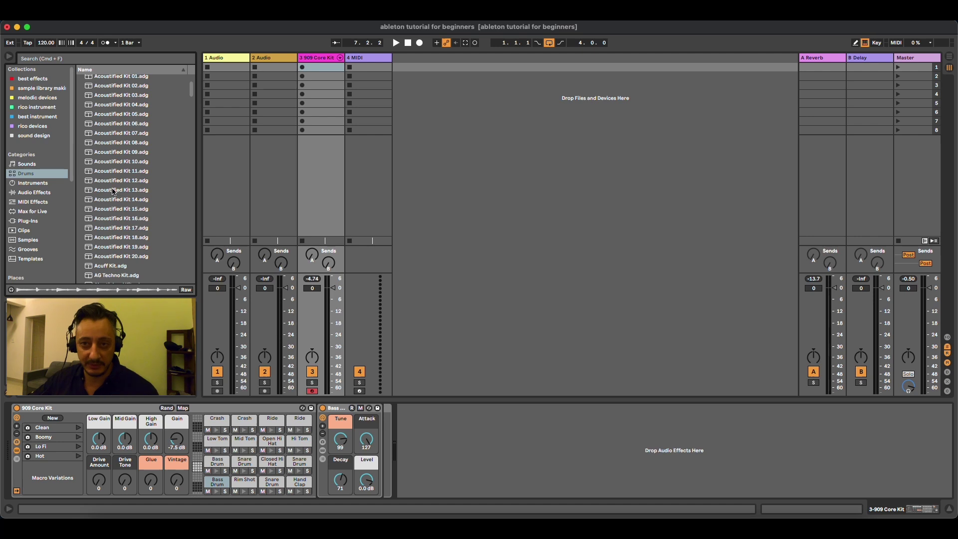
left_click(116, 191)
left_click_drag(95, 392, 96, 412)
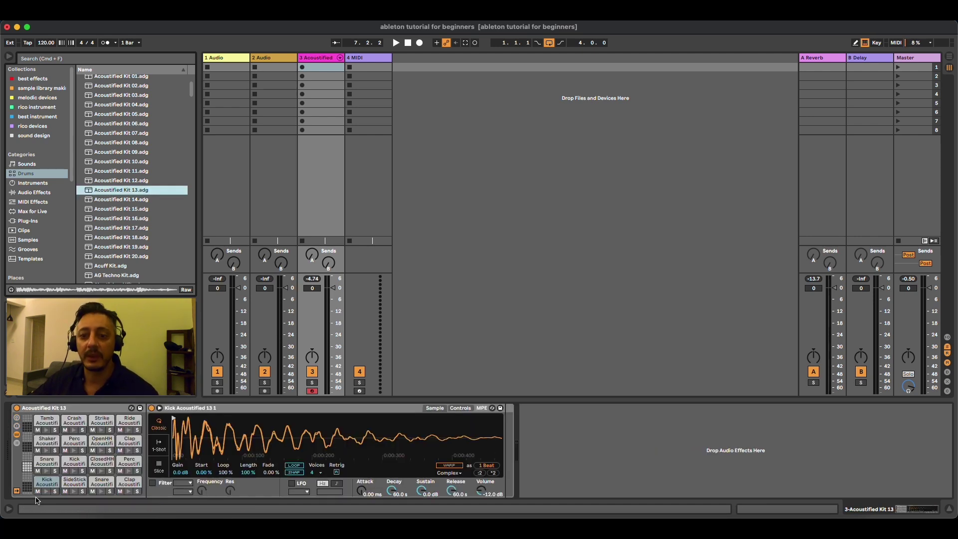
- Audition several pads of Acoustified Kit 13, including SideStick, ClosedHH, Perc, Clap and Ride
left_click(83, 483)
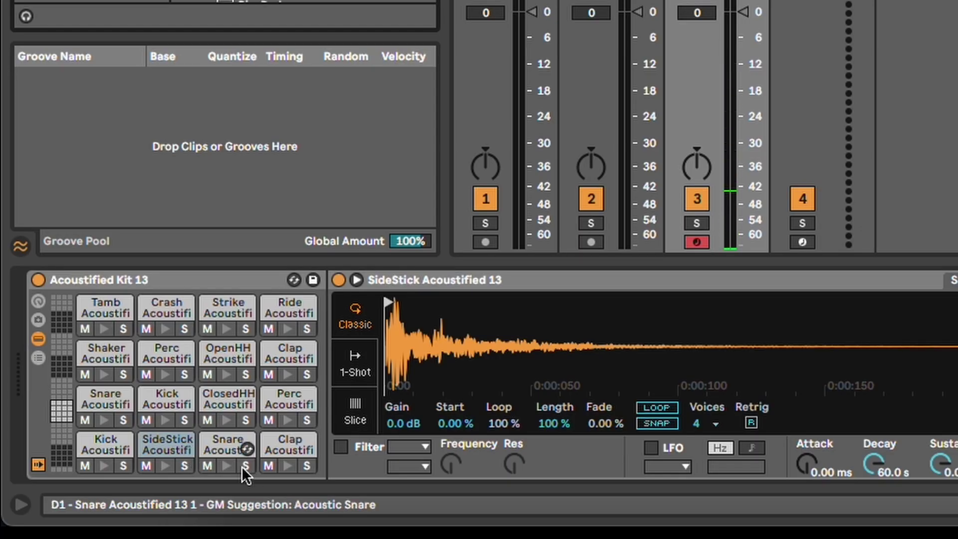
left_click(225, 420)
left_click(164, 374)
left_click(285, 375)
left_click(287, 330)
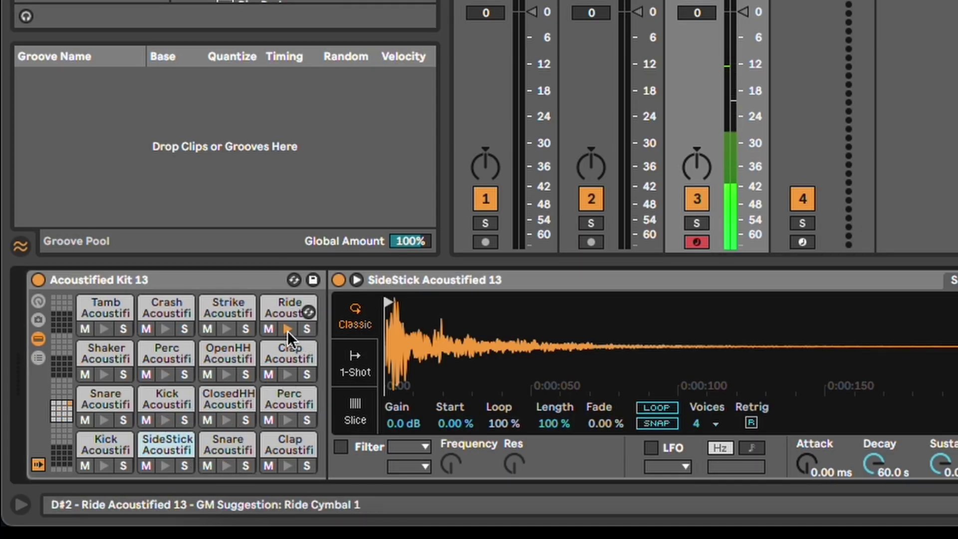
- Return to Drum Hits at the start of the Drums list and delete Acoustified Kit 13 from the third track
left_click(86, 114)
scroll(87, 164, "up", 3)
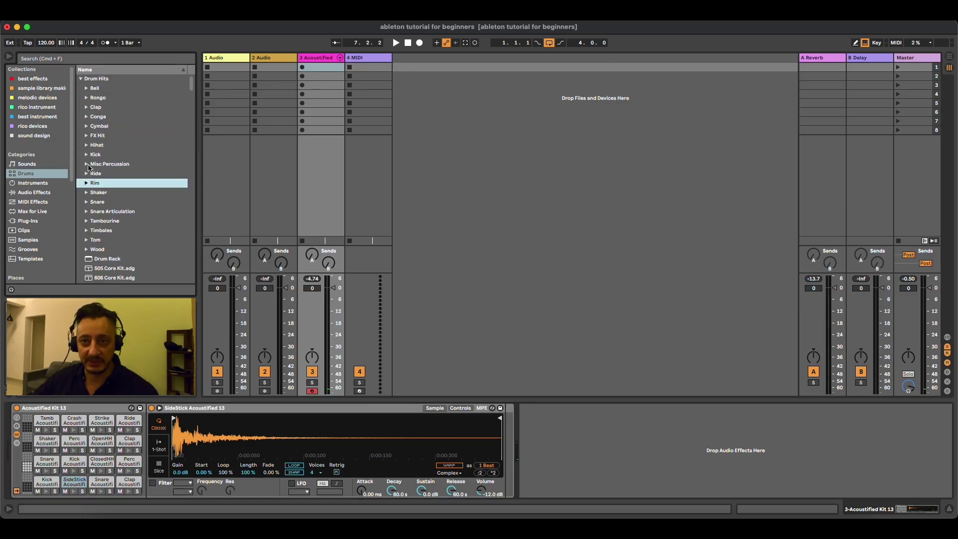
left_click(81, 79)
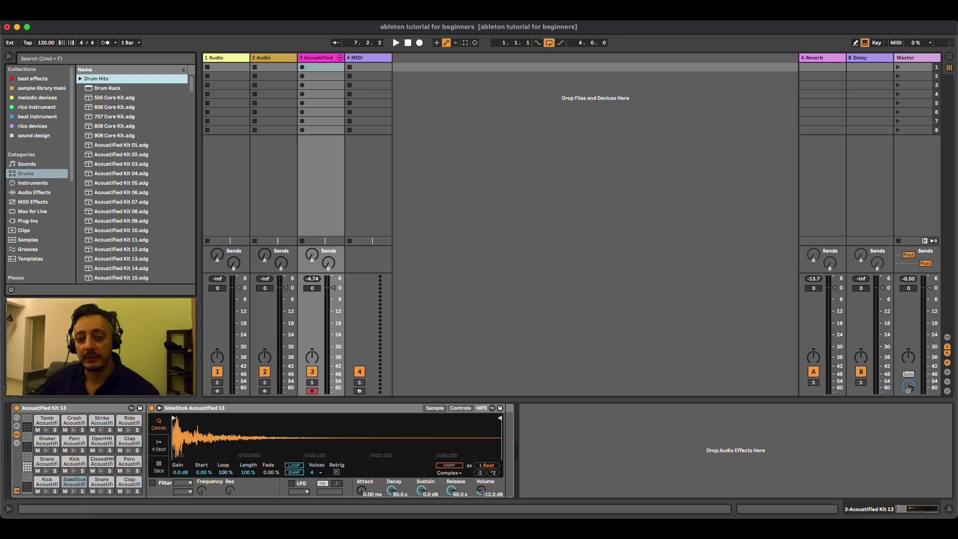
left_click(43, 408)
key("Delete")
- Collapse Tension in the Instruments category and load the Analog instrument onto the 3 MIDI track
left_click(32, 184)
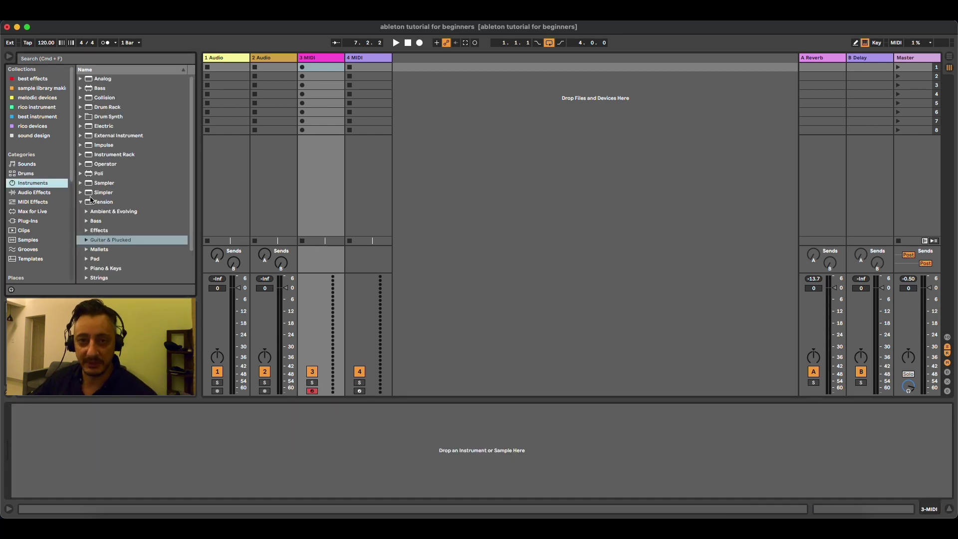
left_click(80, 202)
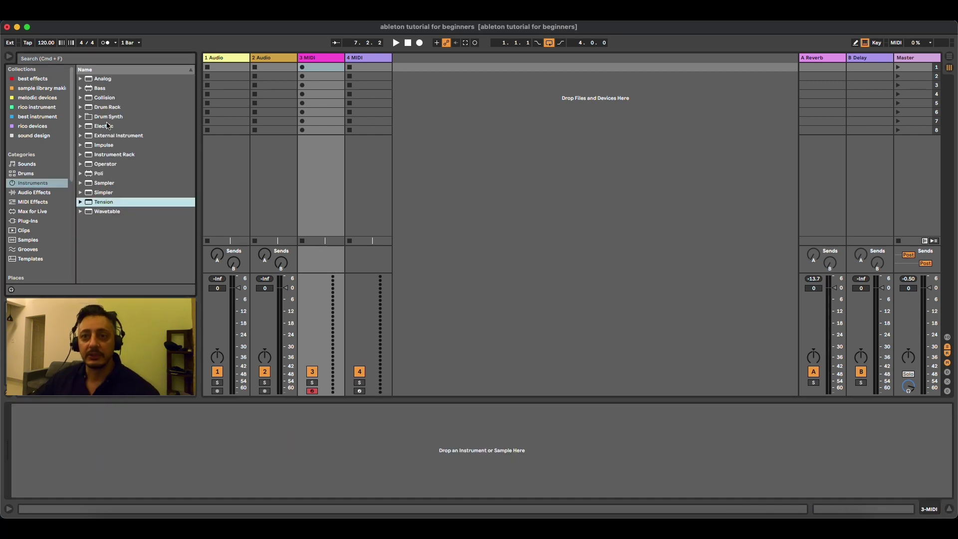
left_click(100, 79)
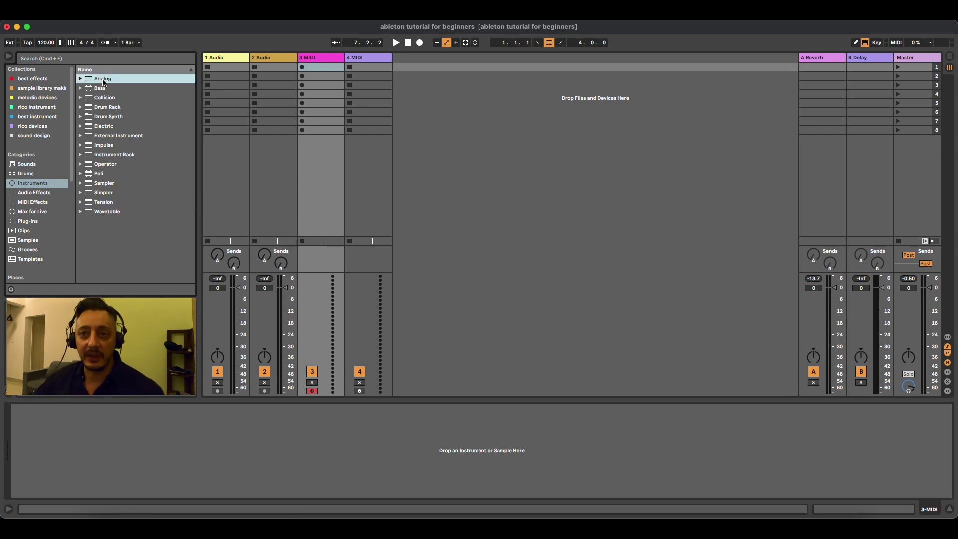
double_click(102, 80)
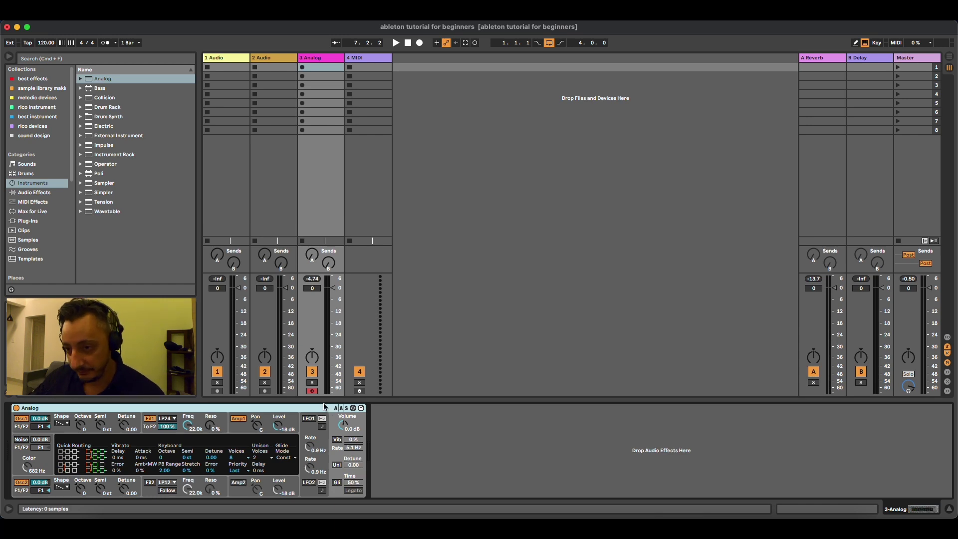
- Play C notes on the armed Analog track with the computer MIDI keyboard, shifting the octave range up to C4 to D5
left_click(312, 391)
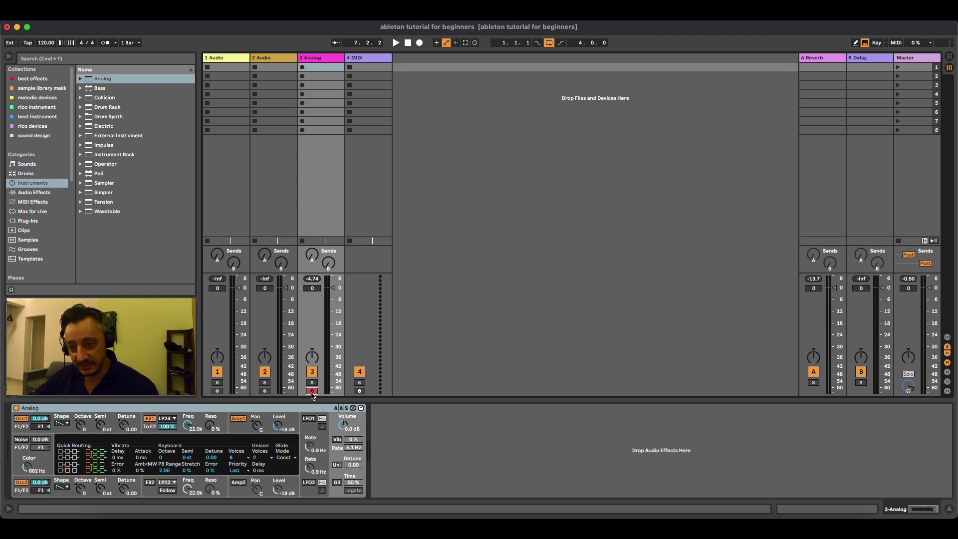
key("a")
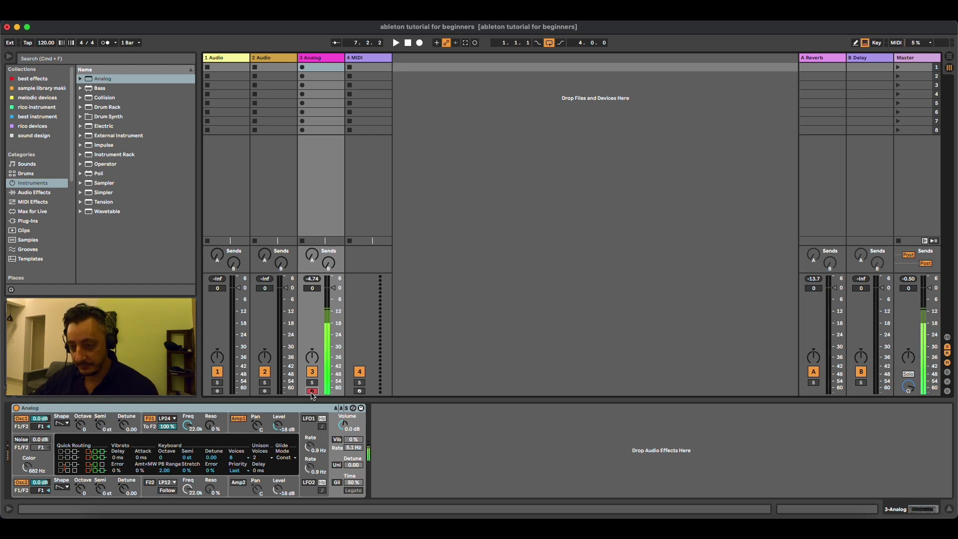
key("z")
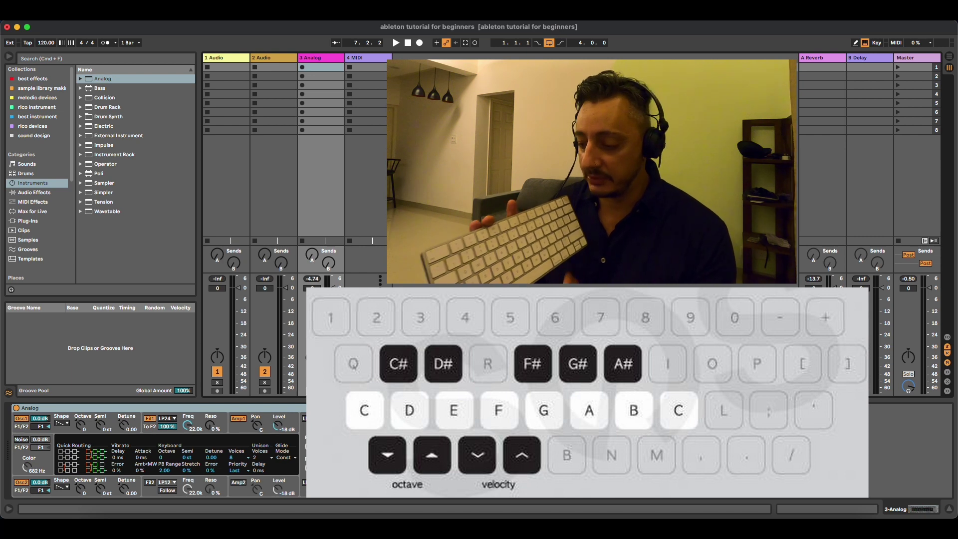
key("a")
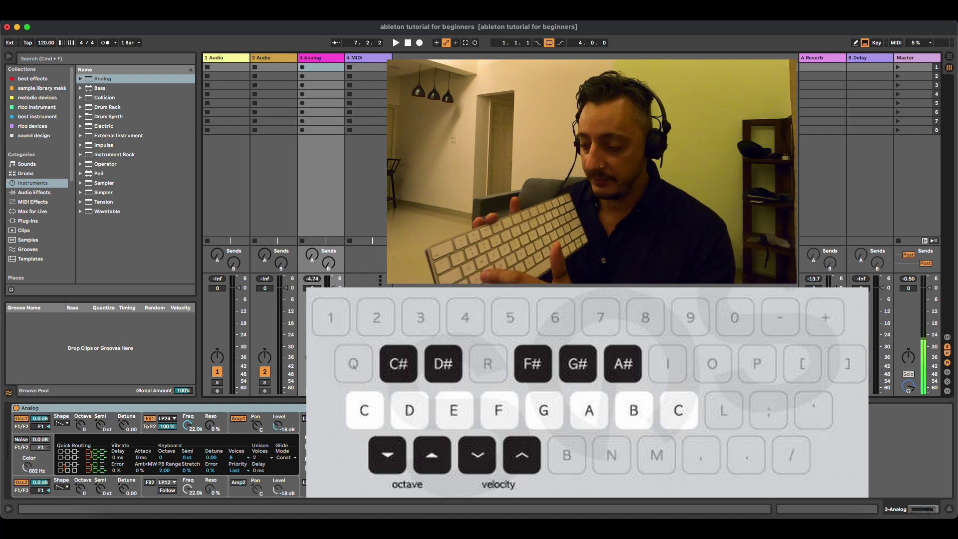
key("x")
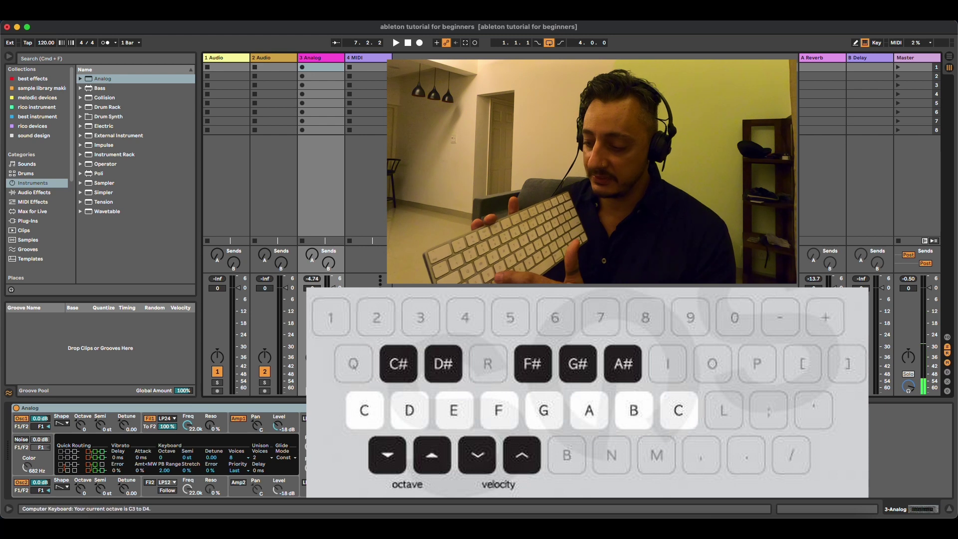
key("a")
key("x")
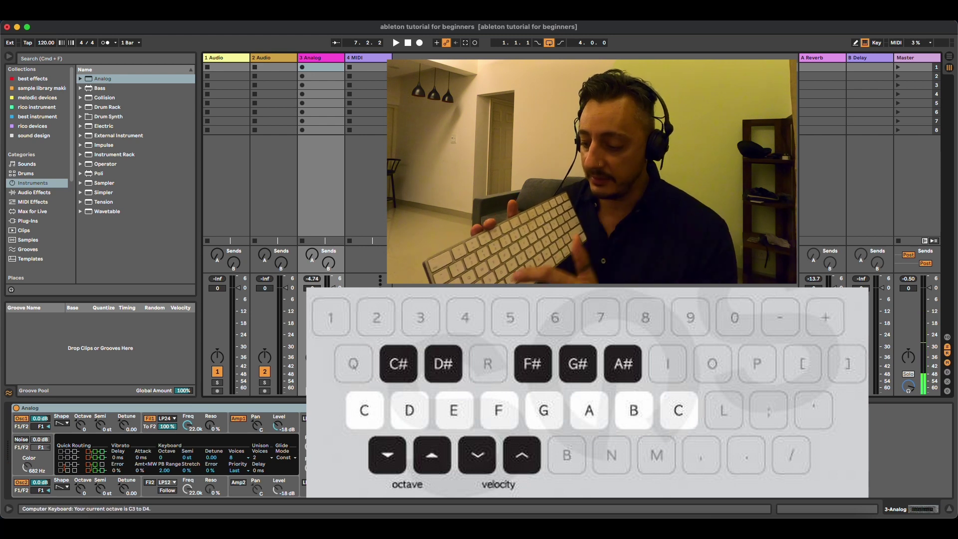
key("a")
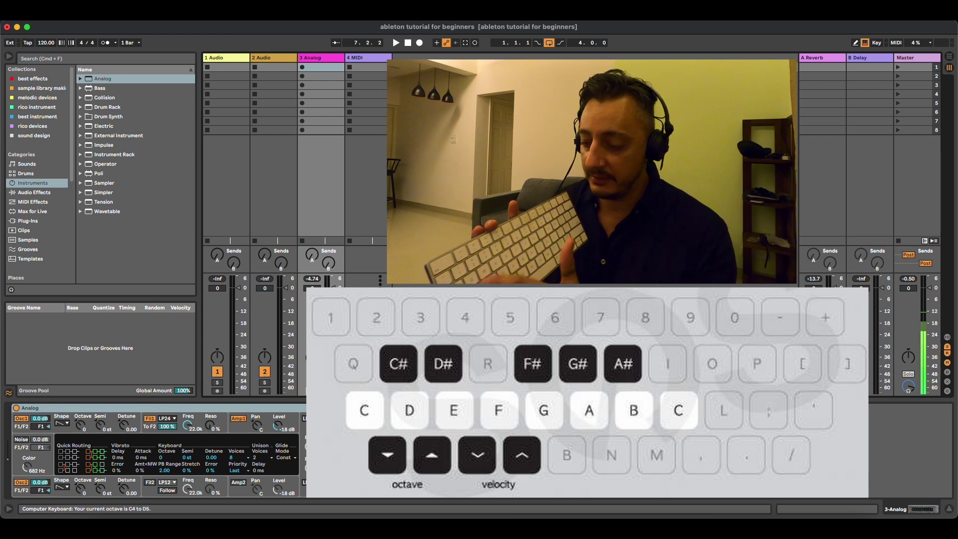
- Shift the computer MIDI keyboard's octave range down to C1 to D2 for playing Analog
key("z")
key("z")
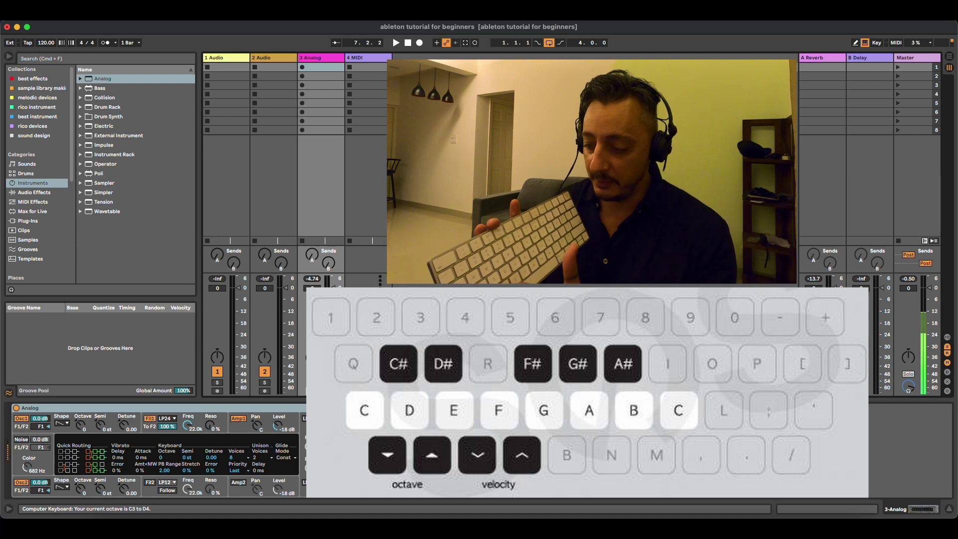
key("z")
key("z")
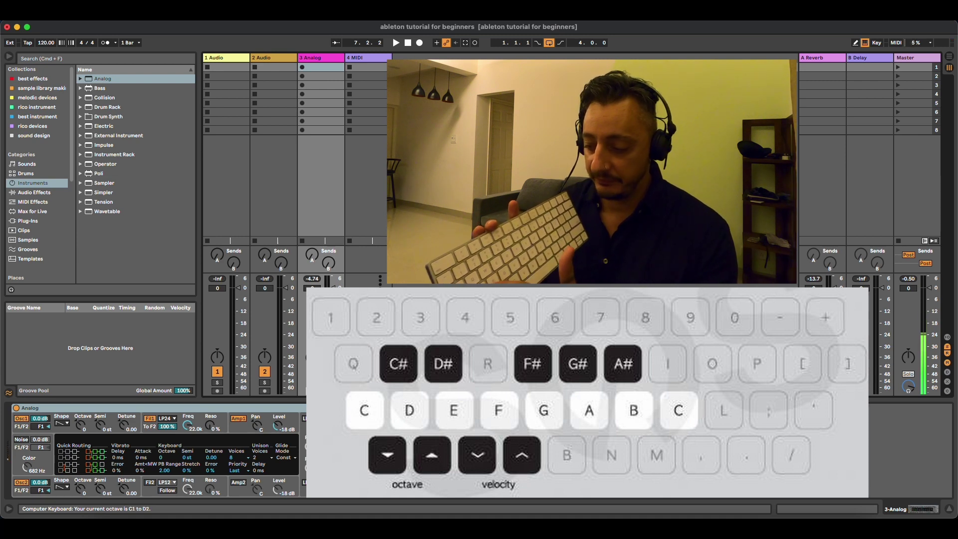
- Play notes on the Analog track with the computer MIDI keyboard, shifting its octave range up and down
key("x")
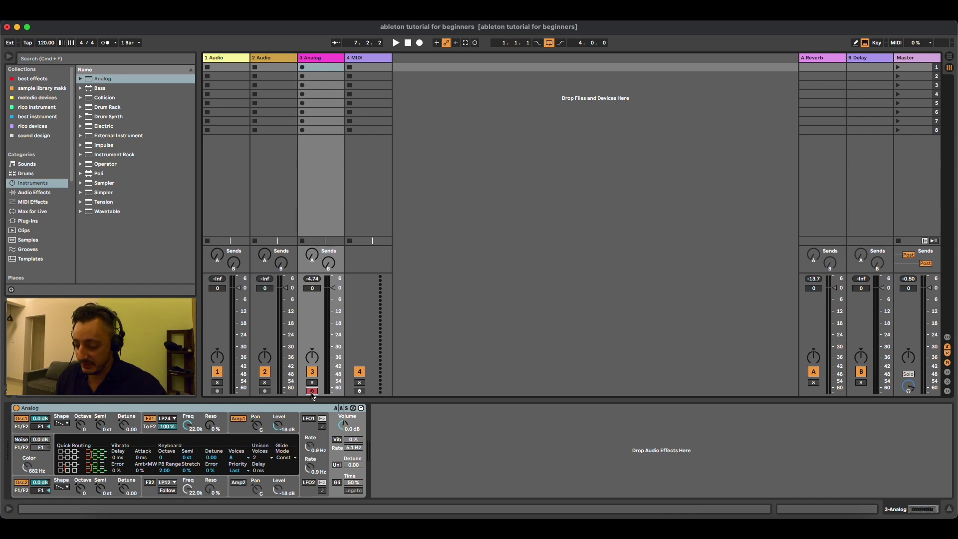
key("a")
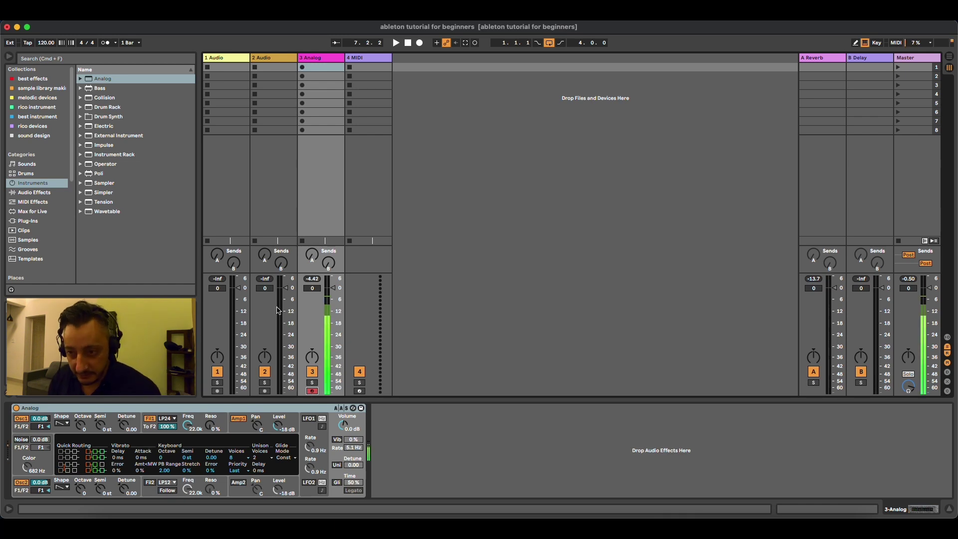
key("s")
key("z")
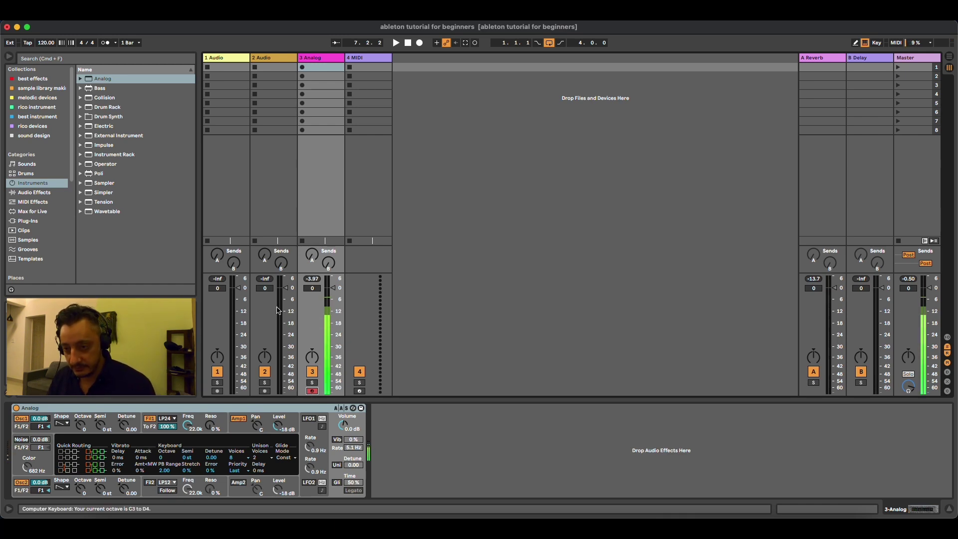
- Expand Analog's Ambient & Evolving presets and load Cognizance.adg onto the third track
left_click(81, 79)
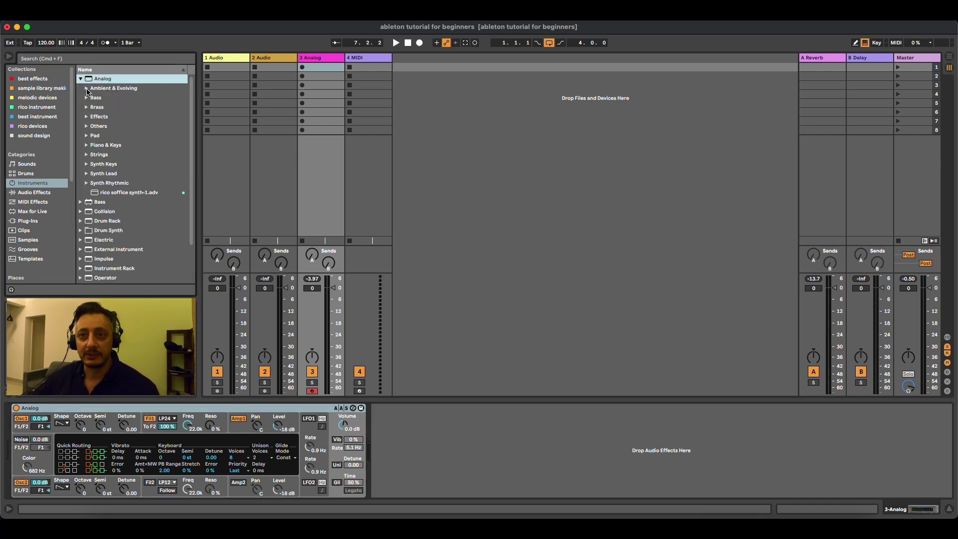
left_click(87, 89)
left_click_drag(120, 101, 222, 157)
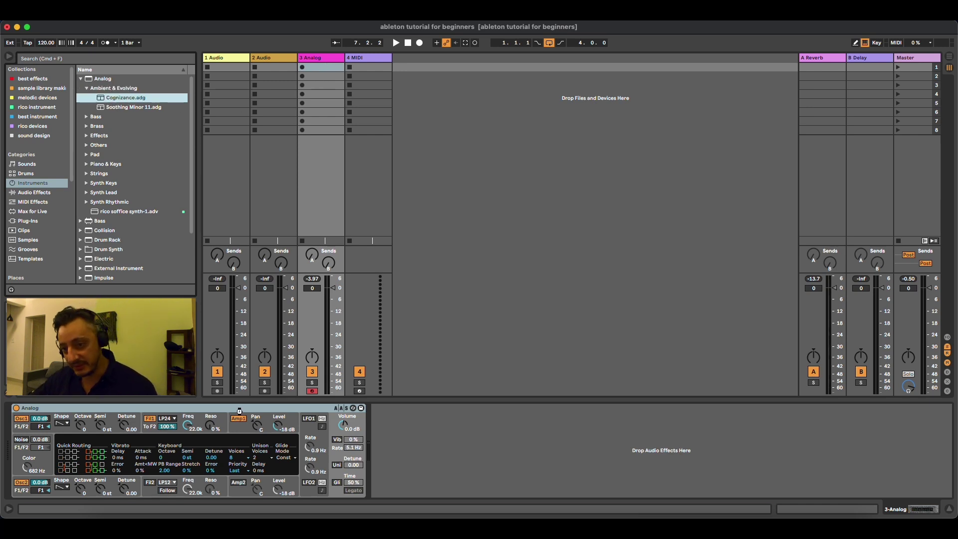
left_click_drag(240, 411, 241, 413)
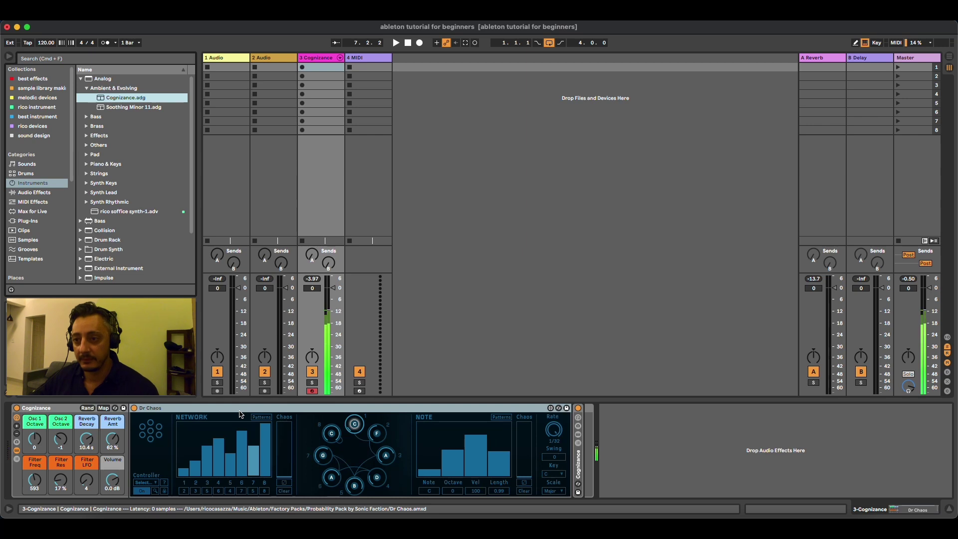
- Open Analog's Bass presets and try Saturated Bass.adg, followed by Saw Sub Complex Bass.adg, on the third track
left_click(89, 117)
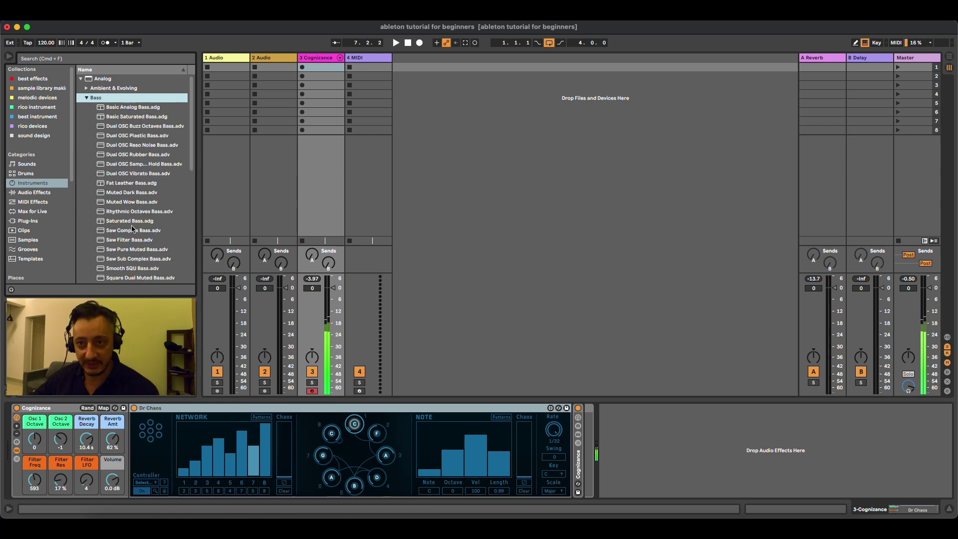
left_click_drag(120, 223, 307, 97)
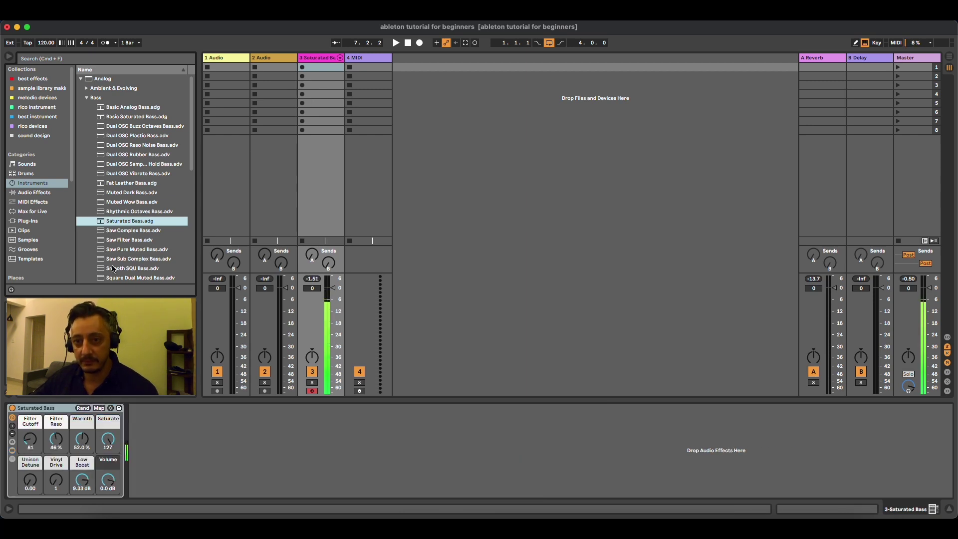
left_click_drag(113, 260, 319, 100)
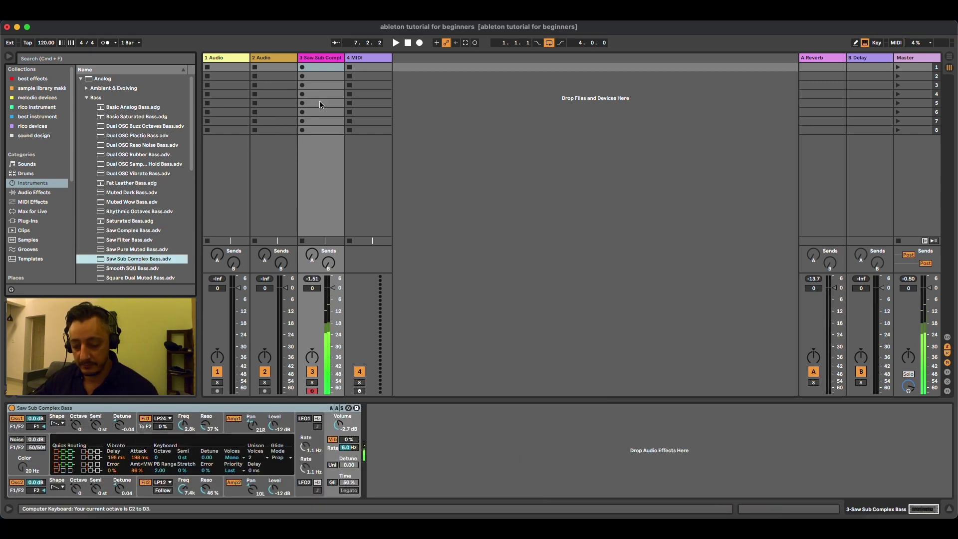
- Expand Analog's Pad presets and load Fifth Pad.adv onto the third track
scroll(89, 245, "down", 4)
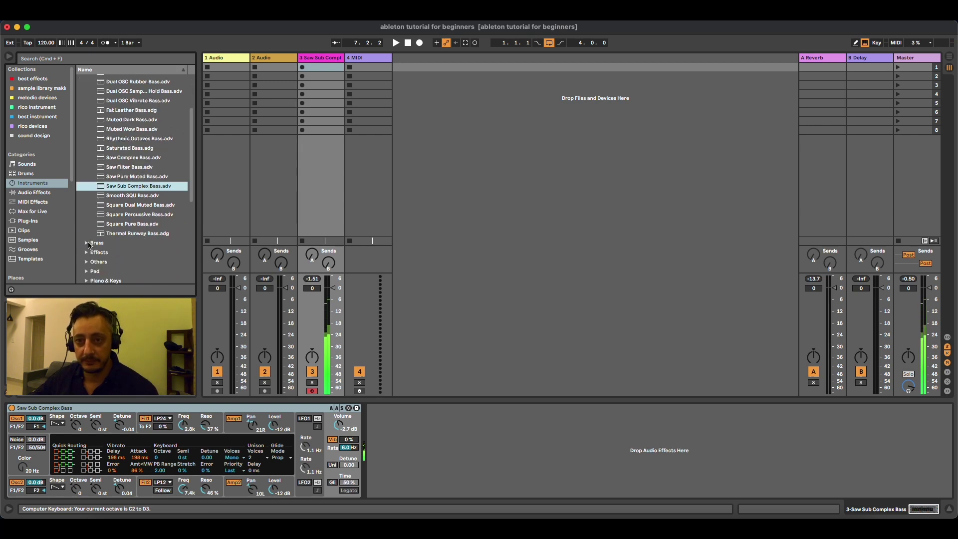
left_click(86, 271)
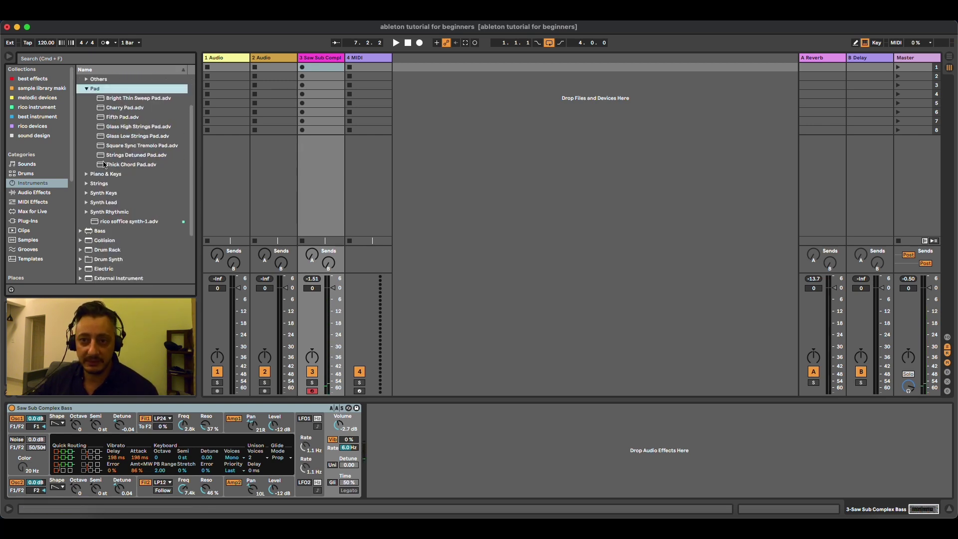
left_click_drag(121, 118, 311, 85)
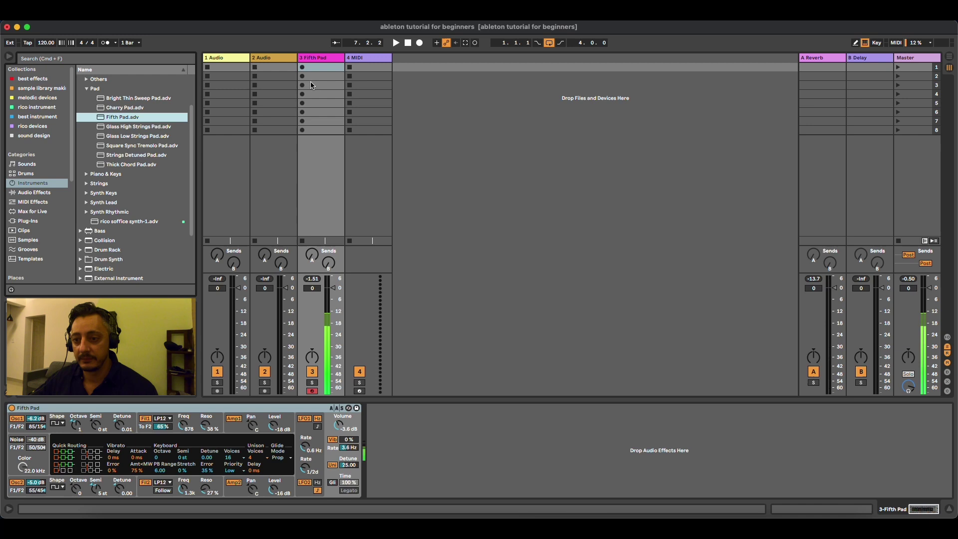
- Collapse the Pad presets, expand Piano & Keys under Analog and load Organ Church Slow.adv
left_click(88, 91)
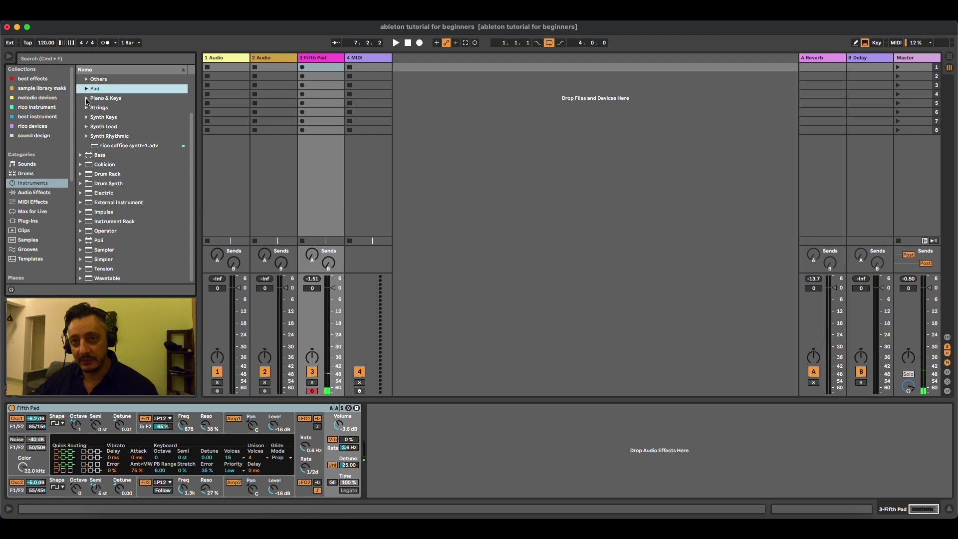
left_click(86, 99)
double_click(116, 119)
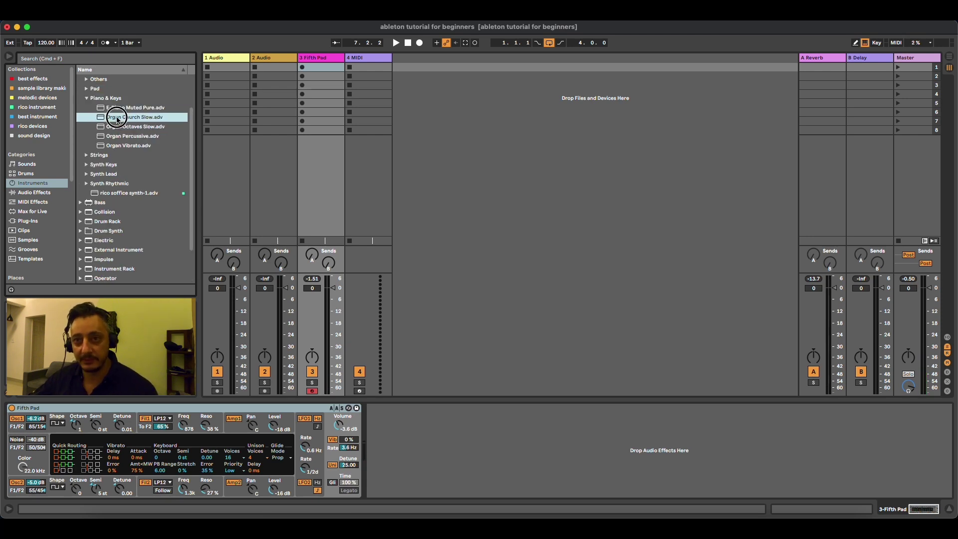
- Expand Collision in the Instruments category, load it onto the third track and play a note
left_click(81, 98)
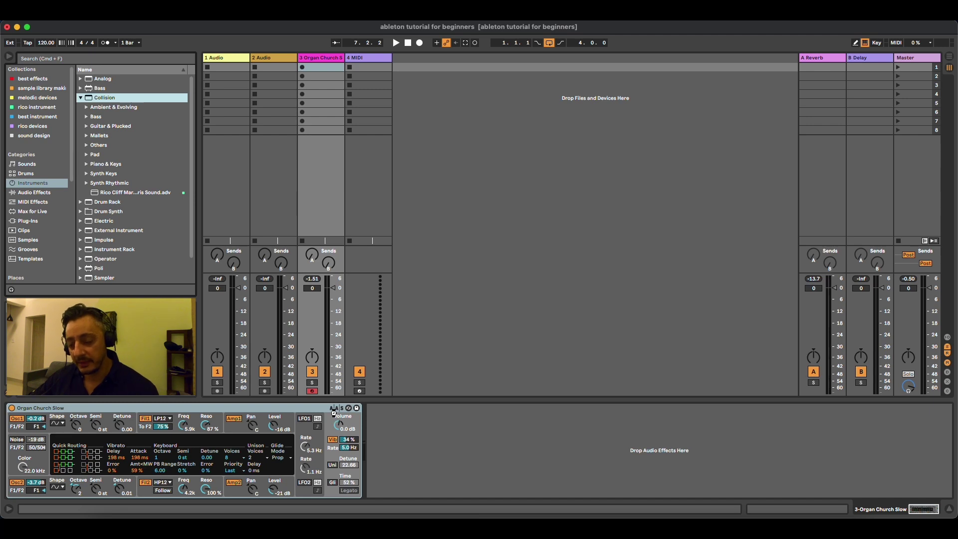
key("Return")
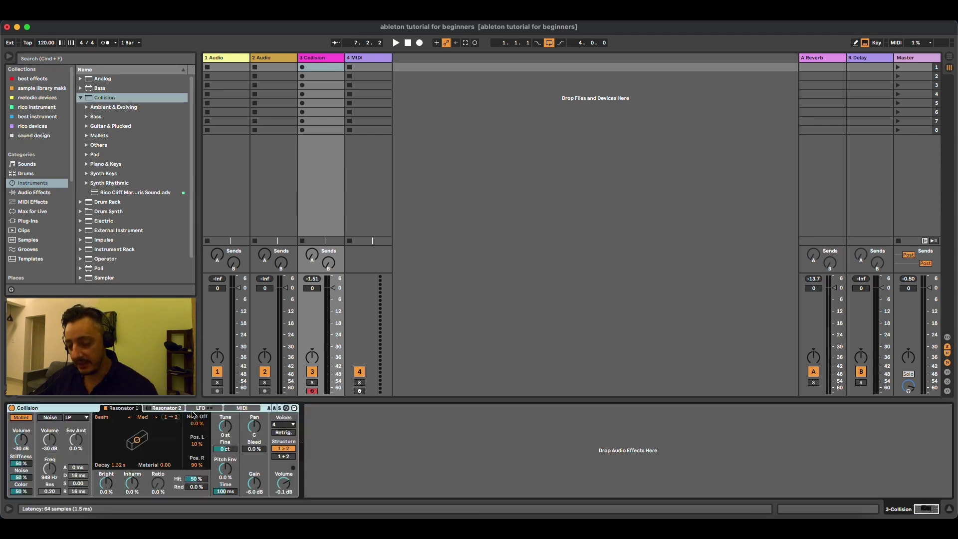
key("a")
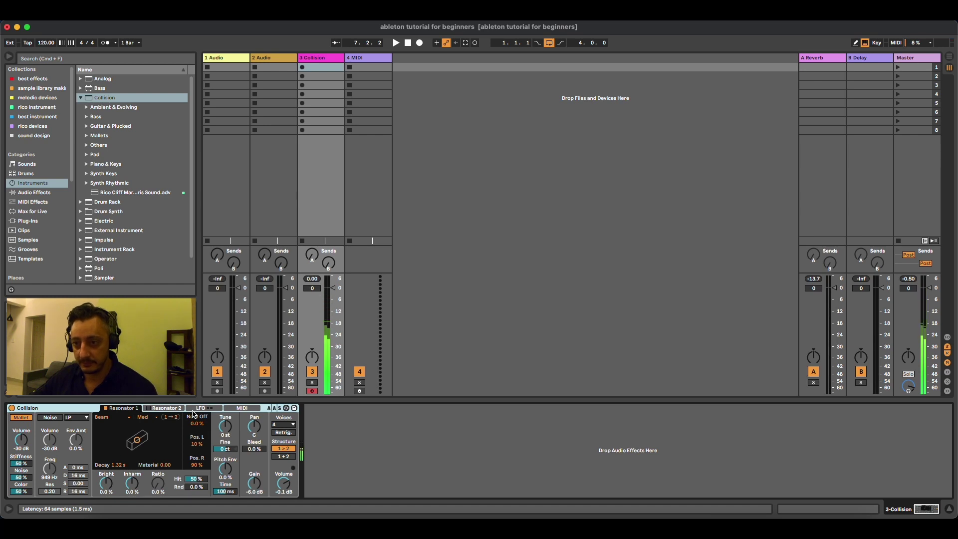
- Open Collision's Mallets presets and load Bell Airy.adv onto the third track
left_click(86, 136)
double_click(118, 184)
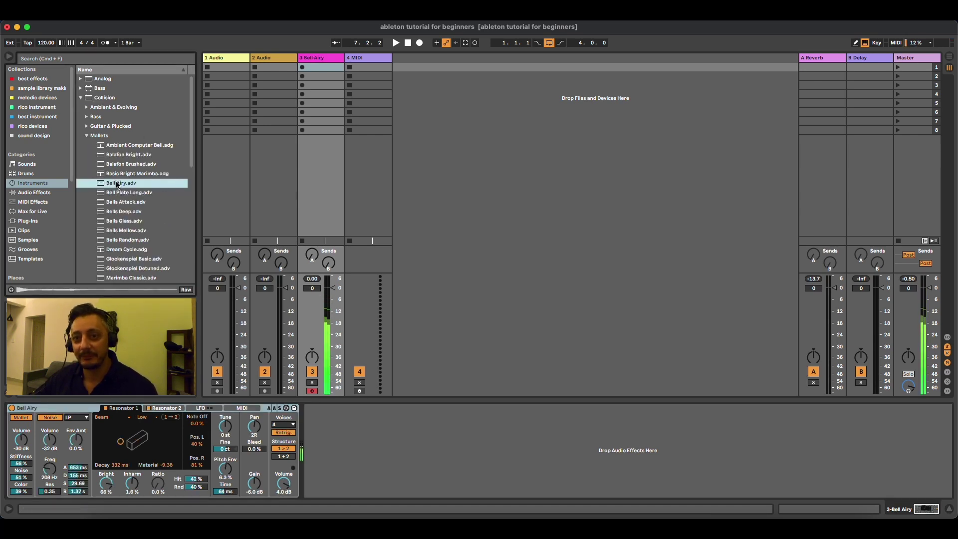
left_click_drag(118, 184, 321, 95)
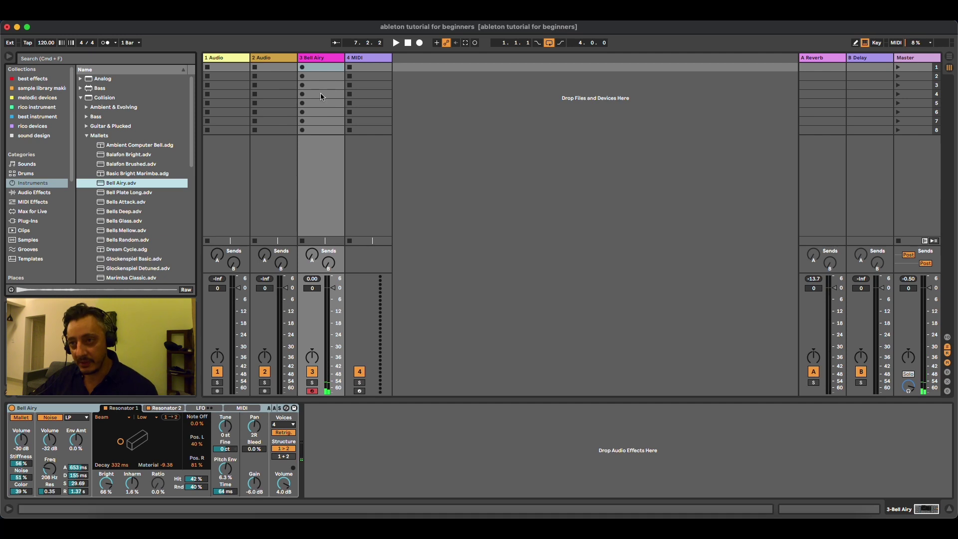
- Replace the third track's preset with Bells Deep.adv and after that with Product Bells.adg from the Mallets presets
double_click(124, 212)
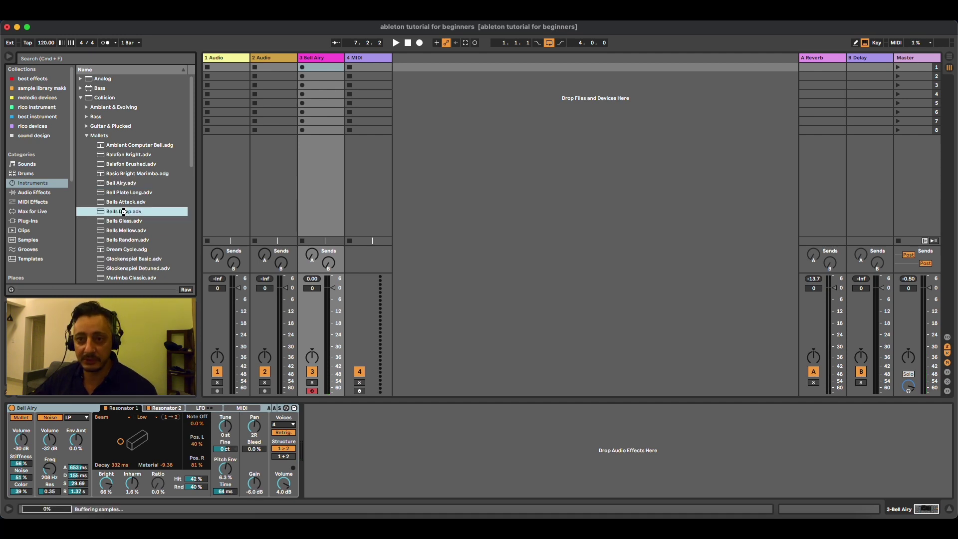
left_click(307, 59)
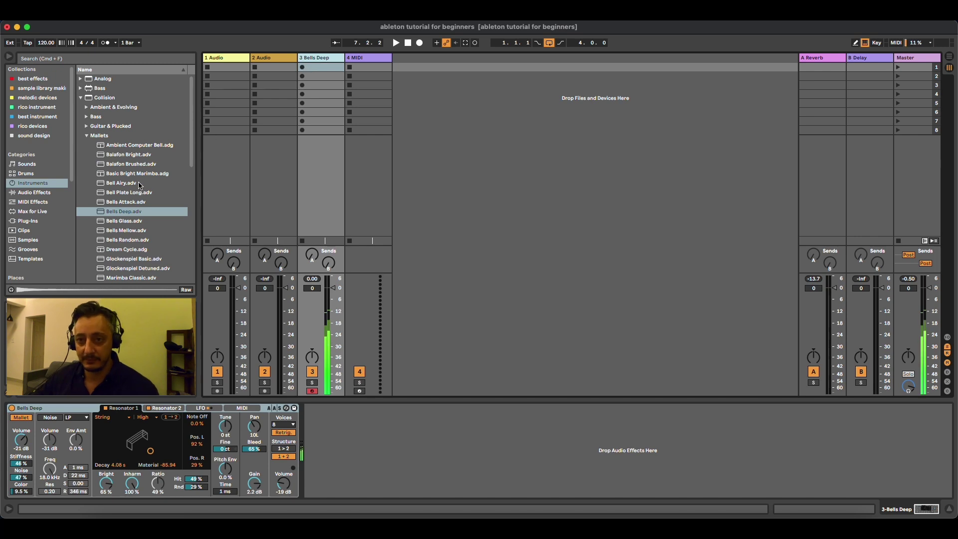
scroll(130, 229, "down", 4)
double_click(127, 246)
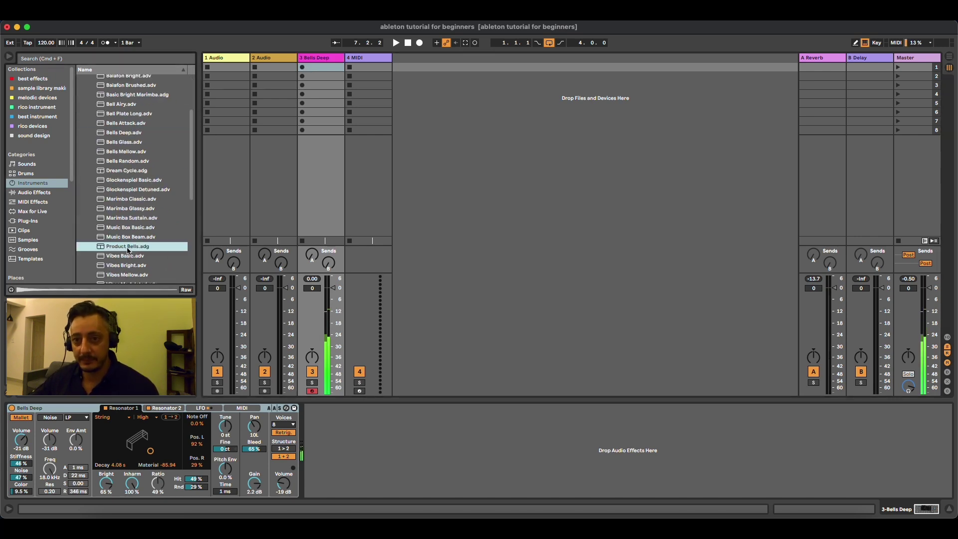
- Load the Electric instrument onto the third track and replace it with E-Piano Basic.adg from its Piano & Keys presets
scroll(128, 250, "up", 10)
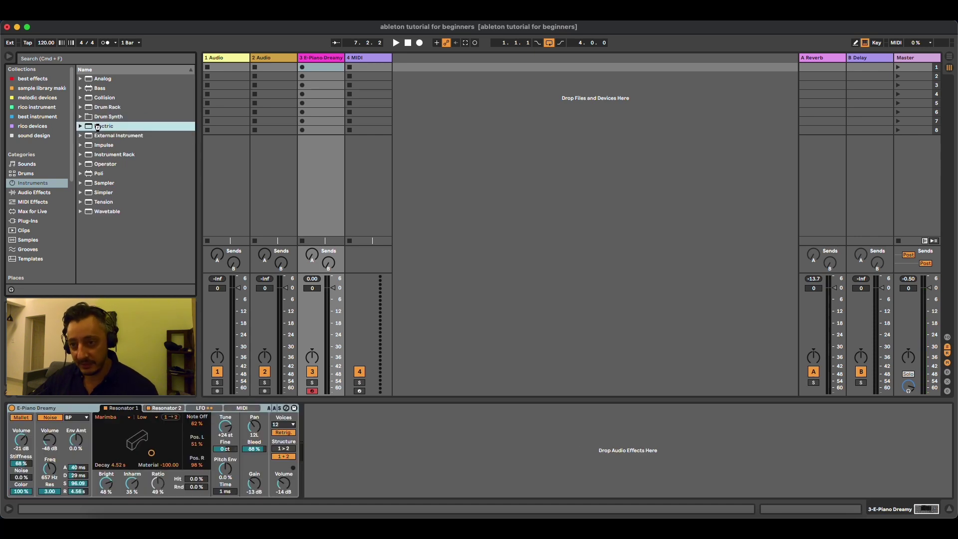
double_click(98, 127)
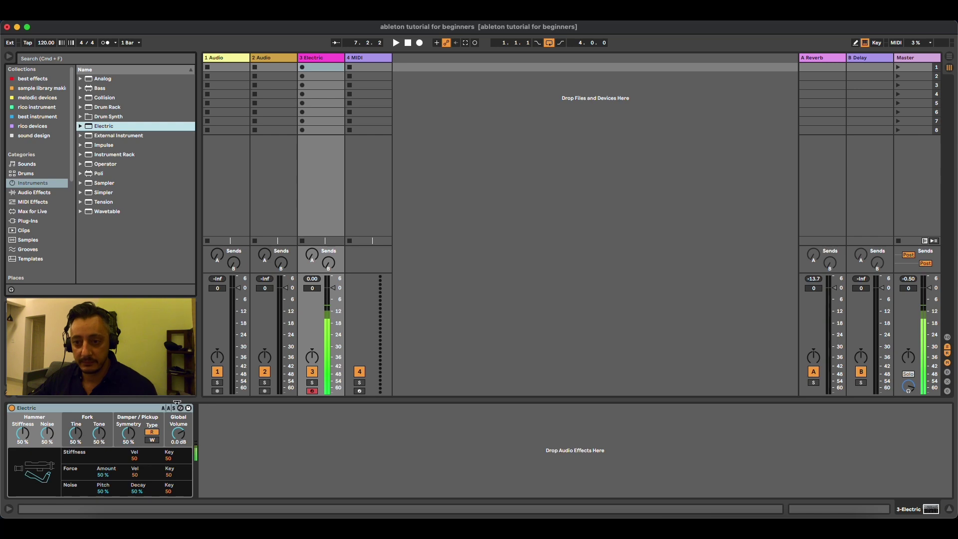
left_click(81, 126)
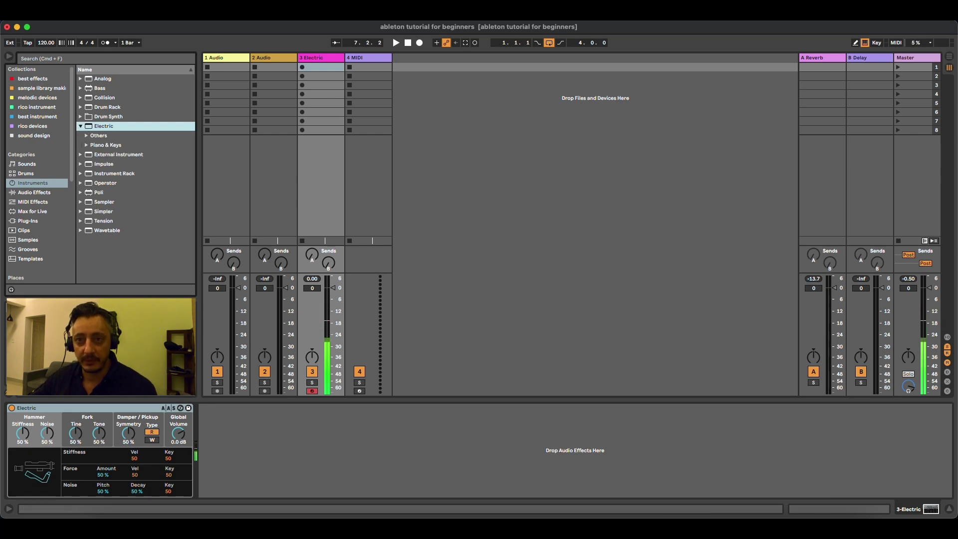
left_click(87, 136)
left_click(87, 136)
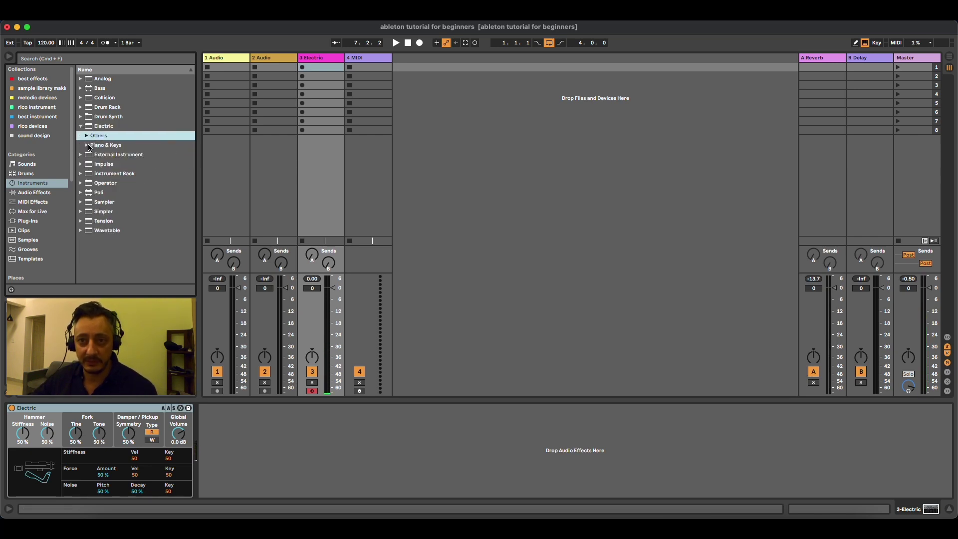
left_click(87, 145)
left_click(123, 174)
double_click(122, 175)
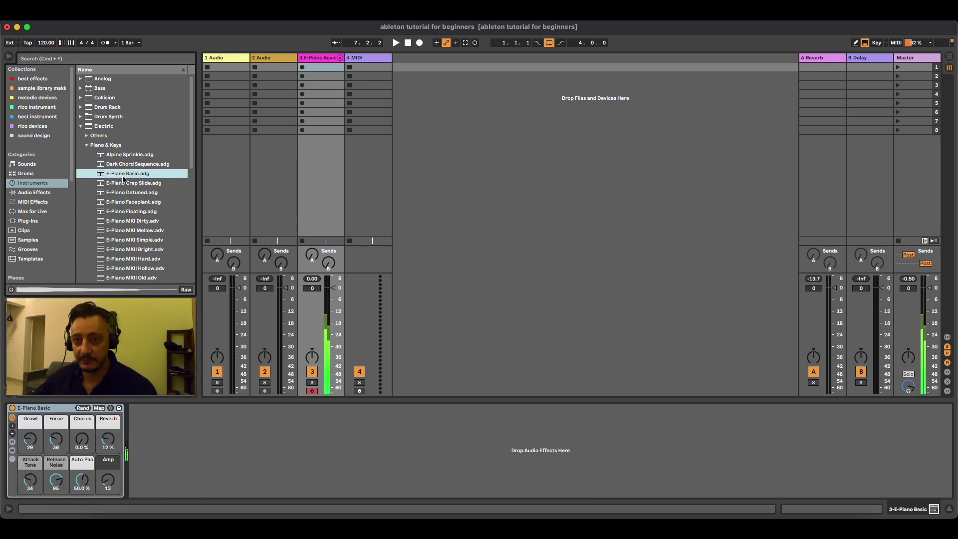
- Collapse Electric, look through Impulse's presets and load the plain Impulse instrument onto the third track
left_click(82, 127)
left_click(81, 145)
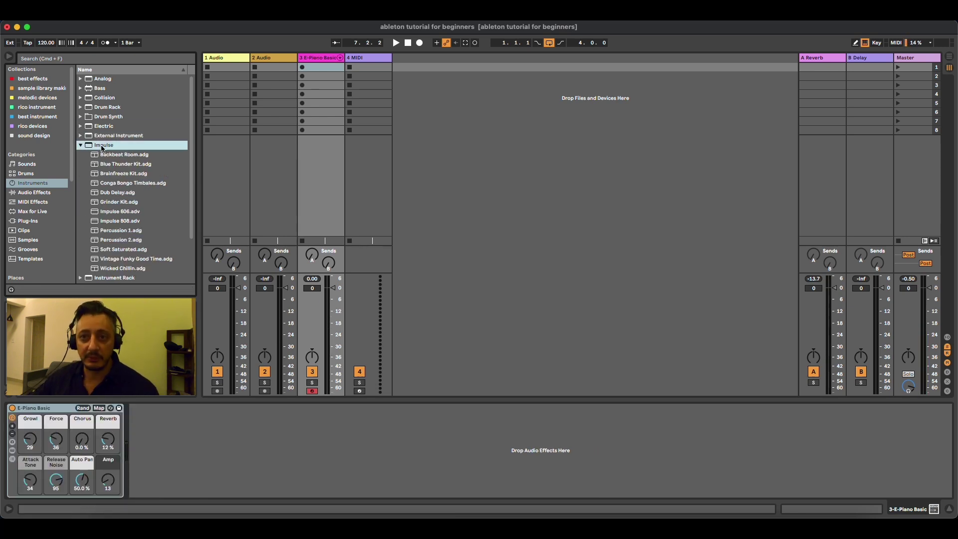
double_click(102, 146)
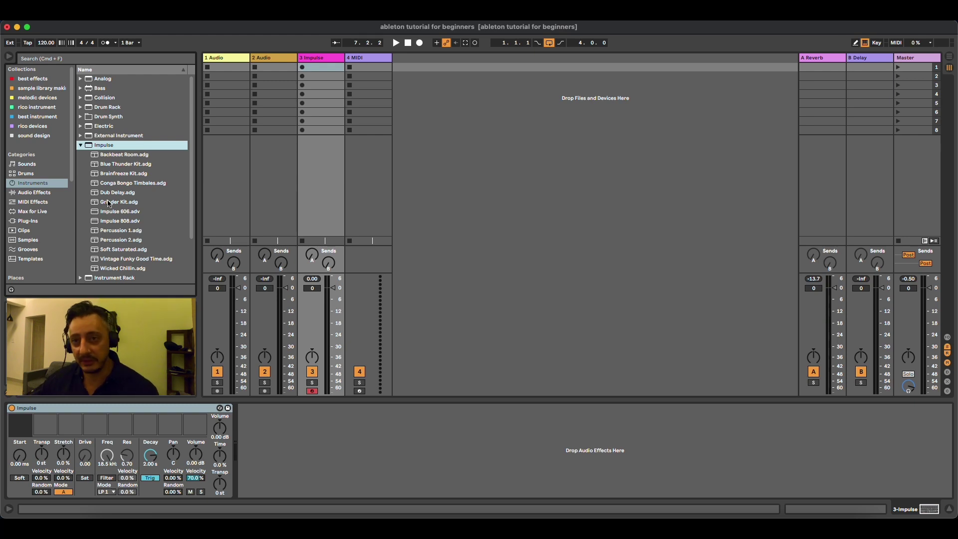
left_click(81, 145)
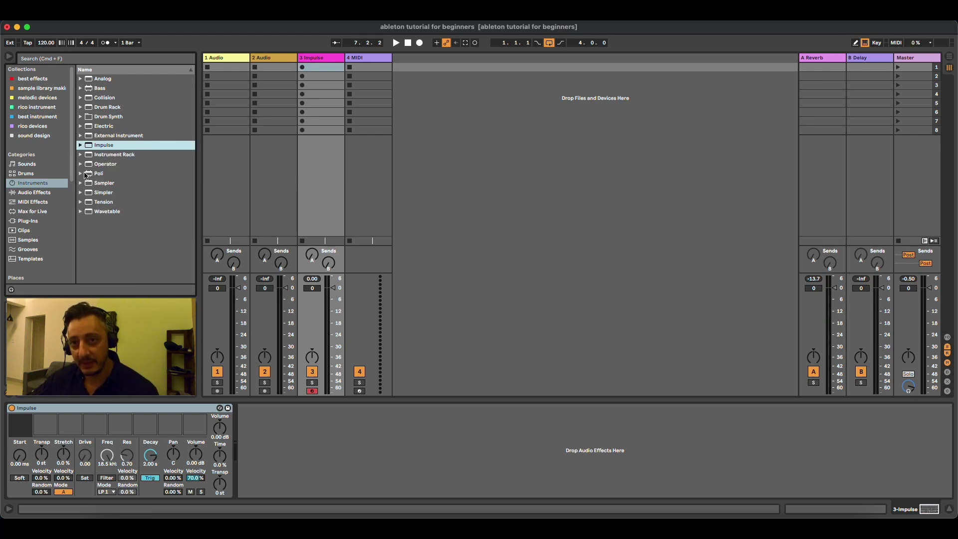
- Go through Impulse's empty sample slots from the first to the eighth
left_click(28, 431)
left_click(28, 430)
left_click(49, 427)
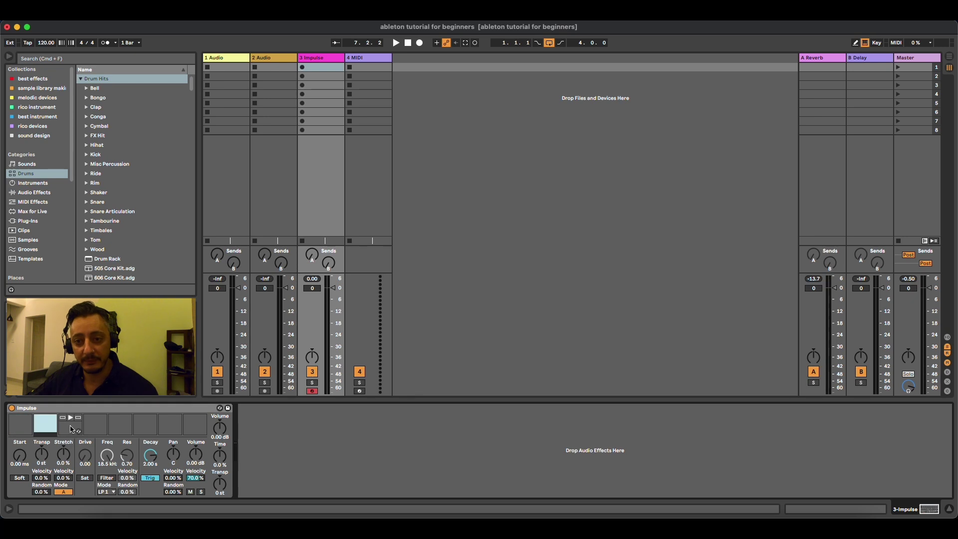
left_click(73, 427)
left_click(98, 427)
left_click(124, 426)
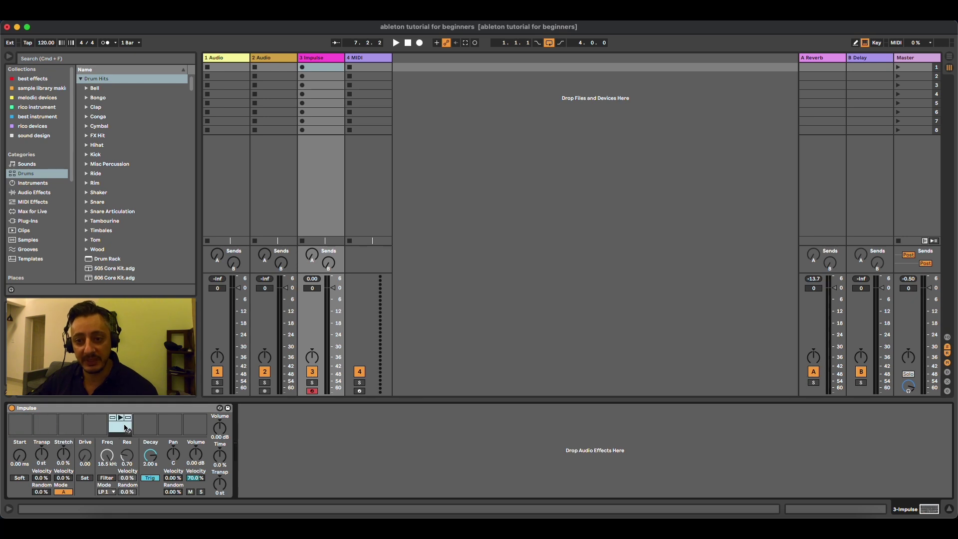
left_click(195, 426)
- Return to the Instruments category, load Operator onto the third track, play a note and expand Operator's preset folders
left_click(33, 183)
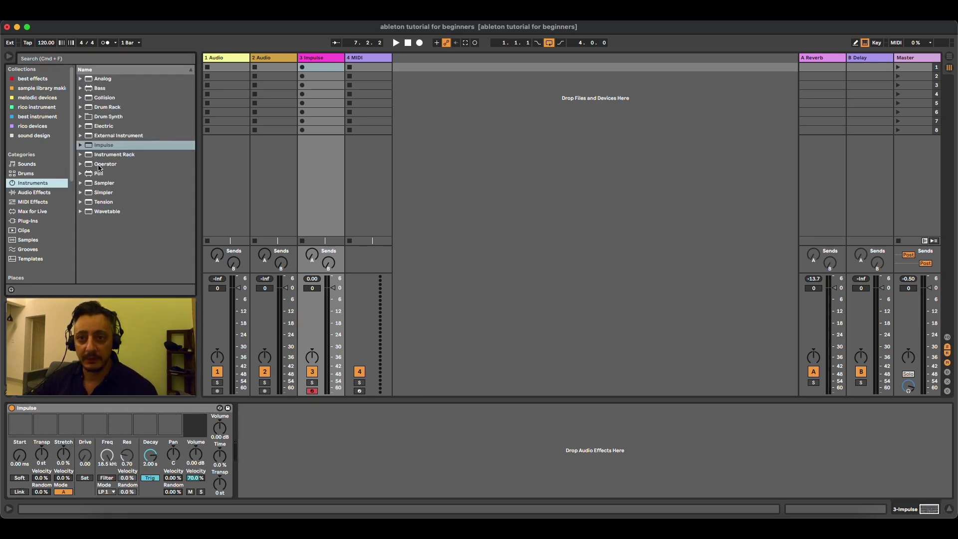
double_click(98, 165)
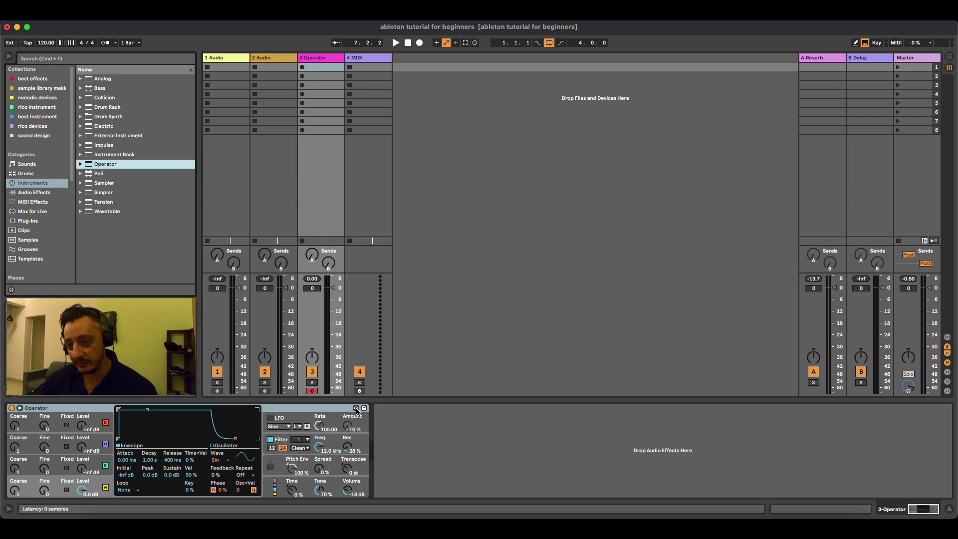
key("a")
left_click(80, 164)
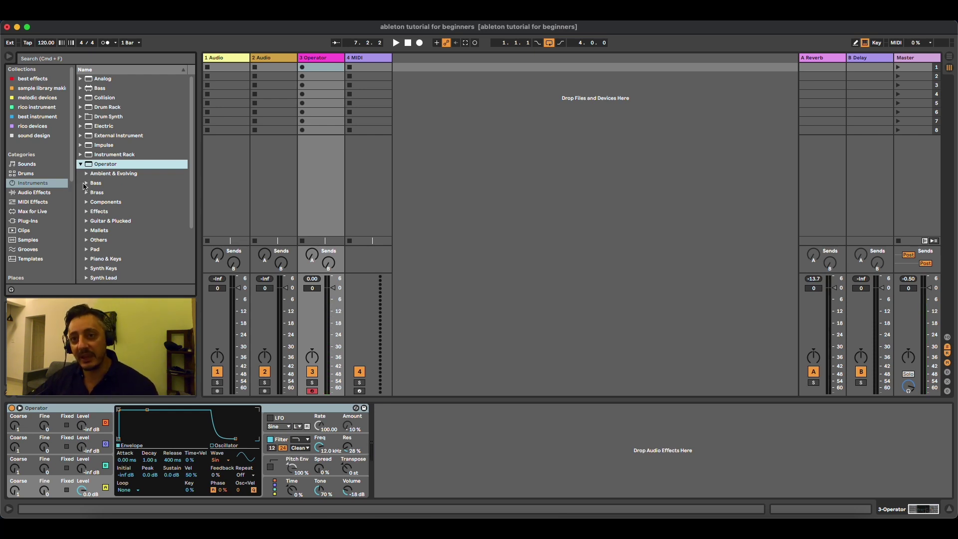
- Load Azimuth Bass.adv from Operator's Bass presets onto the third track and collapse the Bass folder
left_click(85, 183)
double_click(115, 203)
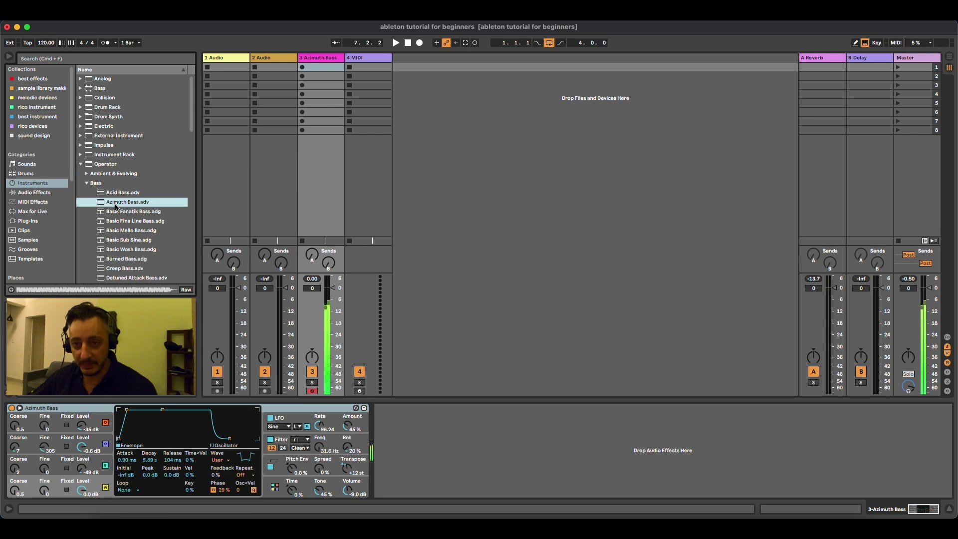
left_click(85, 184)
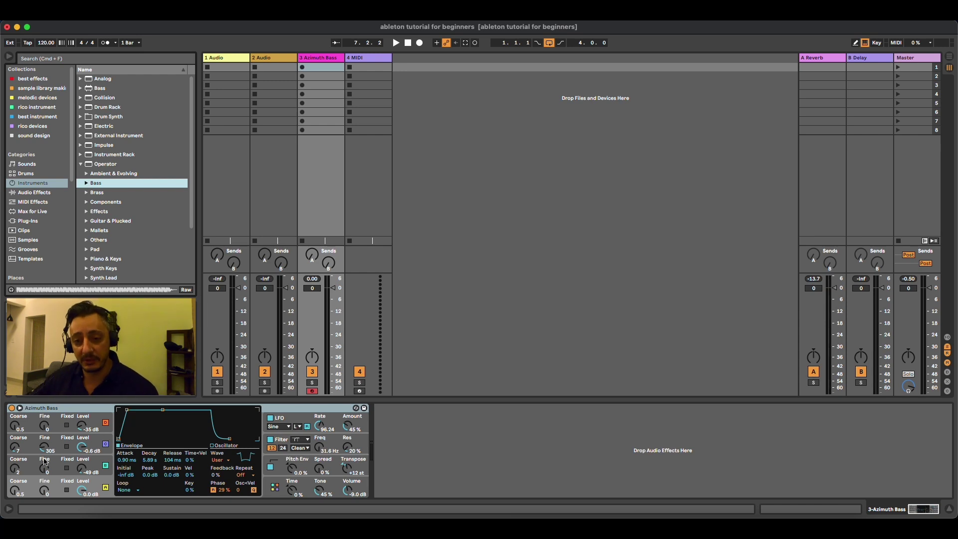
- Detune Azimuth Bass's oscillators, switch D and C to fixed 100 Hz, and set the filter to 2.89 kHz with 65 % resonance
left_click_drag(44, 469, 43, 410)
left_click(45, 421)
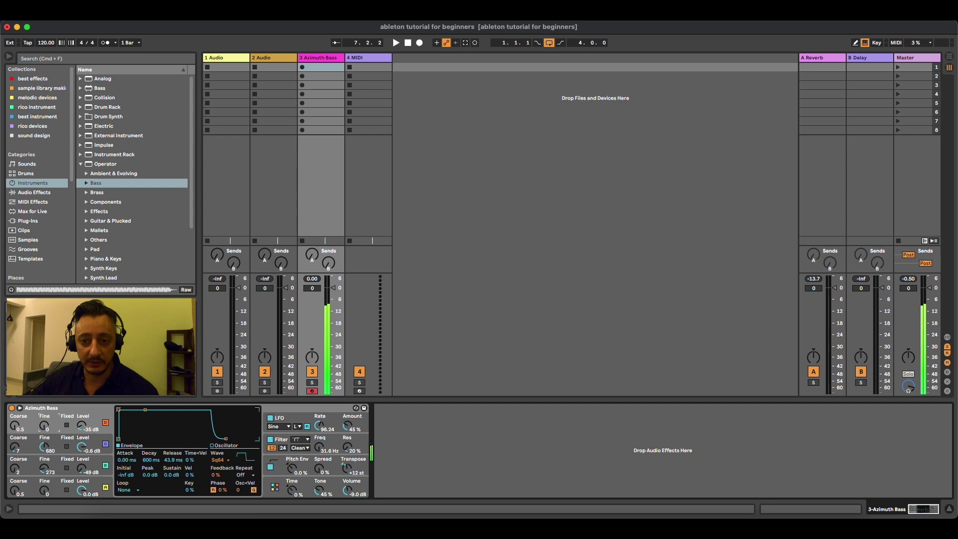
left_click(66, 425)
left_click_drag(46, 444, 44, 450)
left_click(66, 447)
mouse_move(42, 496)
left_mouse_down()
mouse_move(42, 464)
mouse_move(44, 494)
left_mouse_up()
left_click_drag(347, 446, 318, 430)
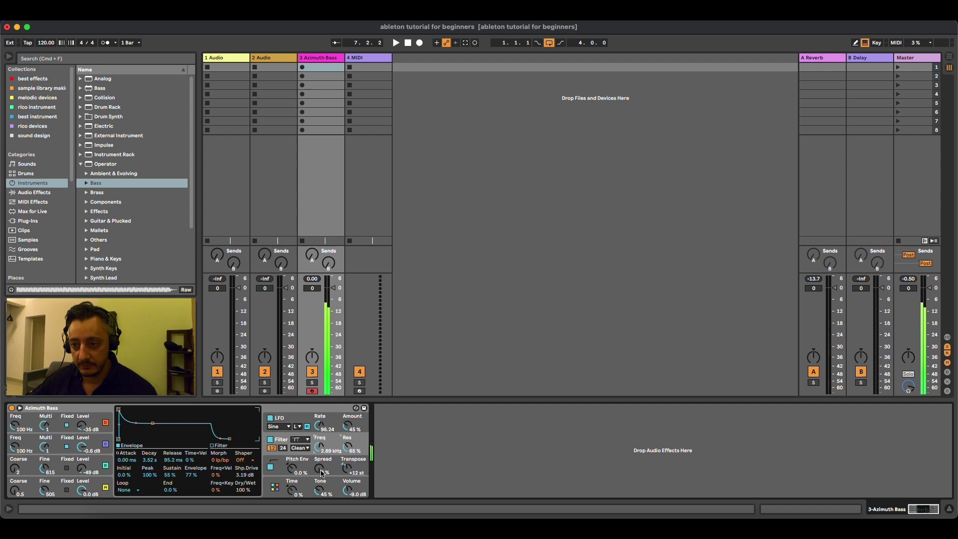
left_click_drag(320, 470, 292, 460)
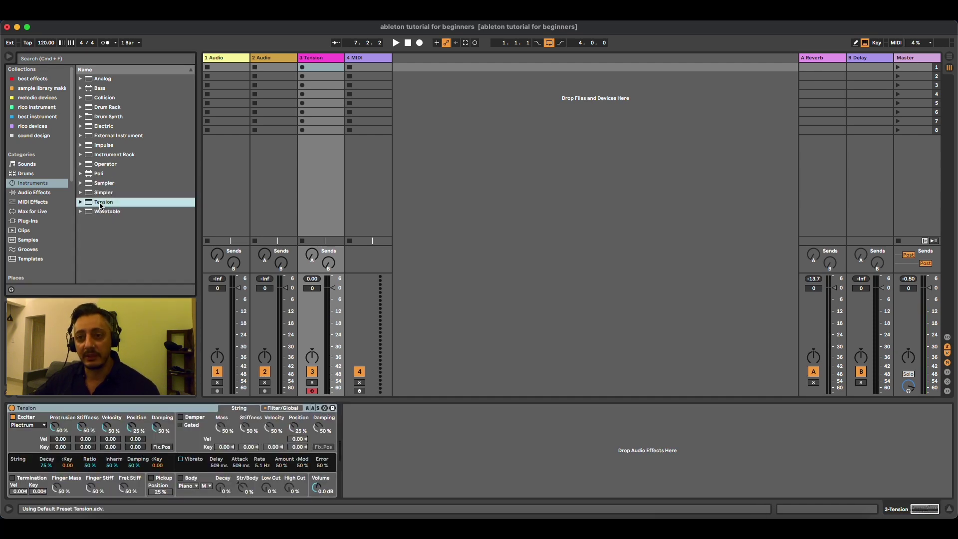
- Swap the Tension instrument for its bass presets Basic Electric Drive Bass.adg and Electric Driven Bass.adv
left_click(325, 408)
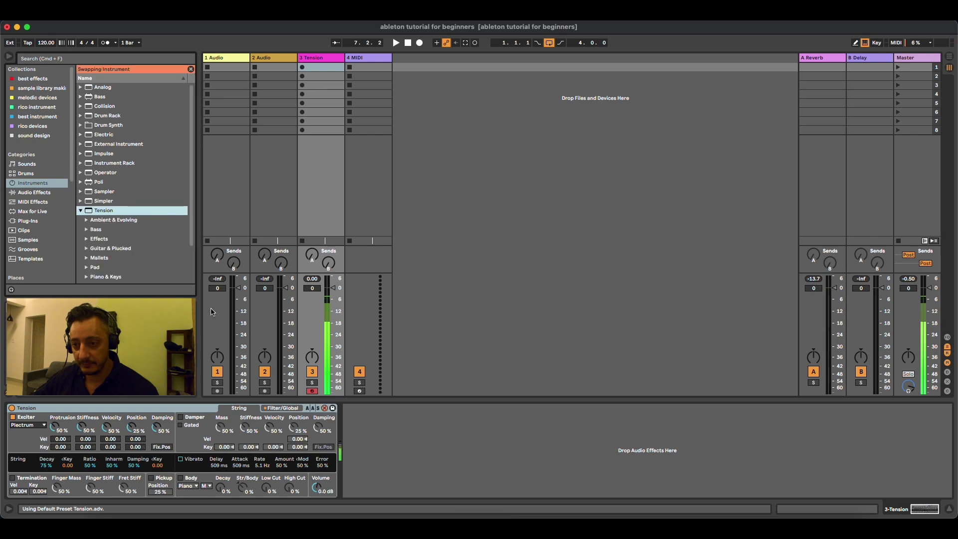
left_click(87, 231)
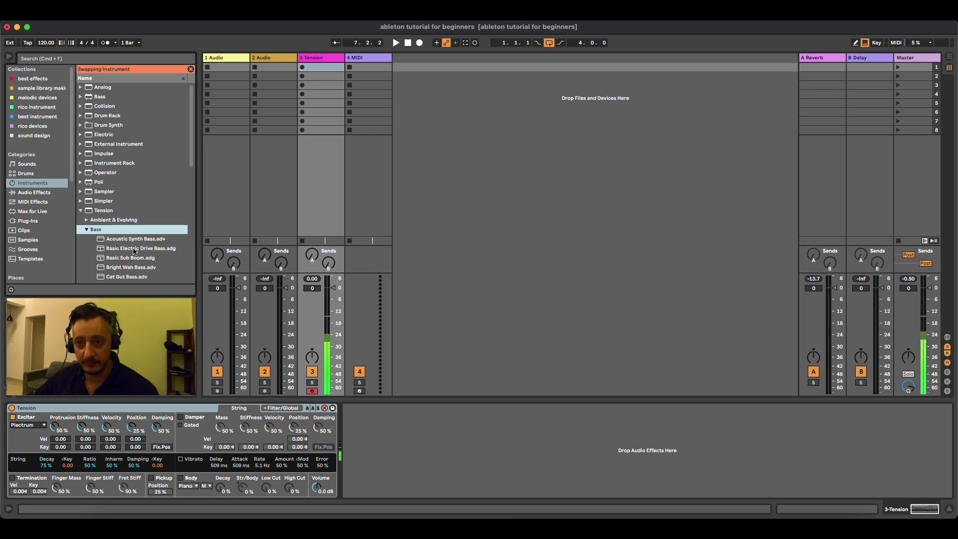
double_click(133, 248)
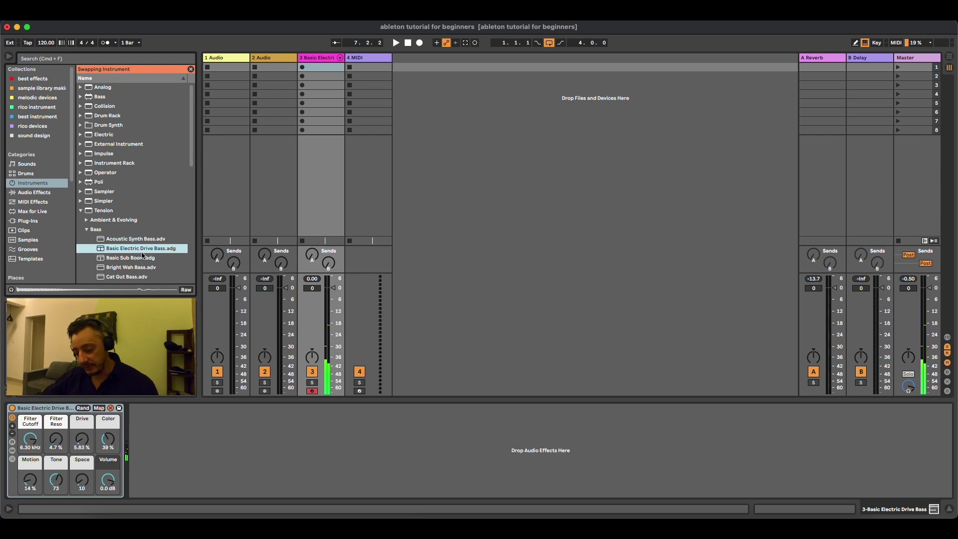
scroll(141, 255, "down", 5)
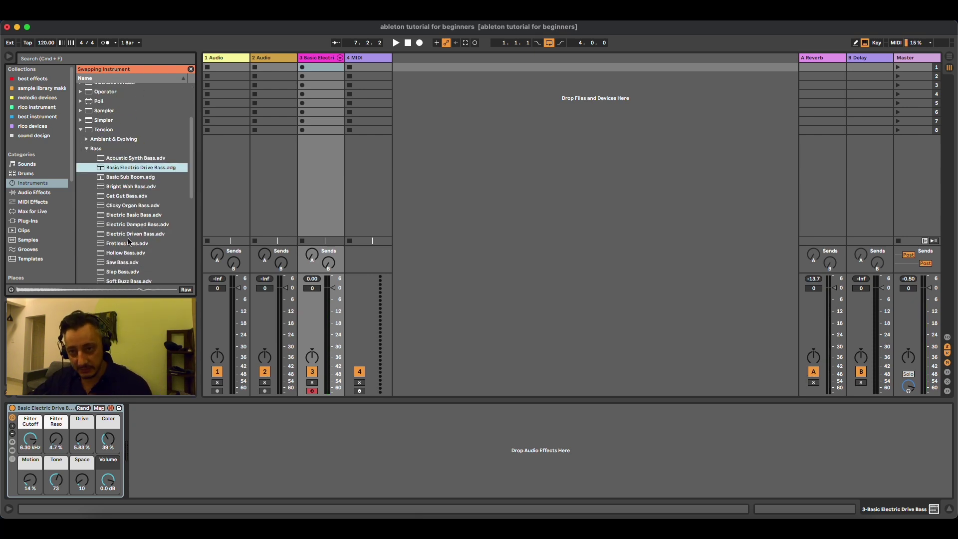
double_click(129, 236)
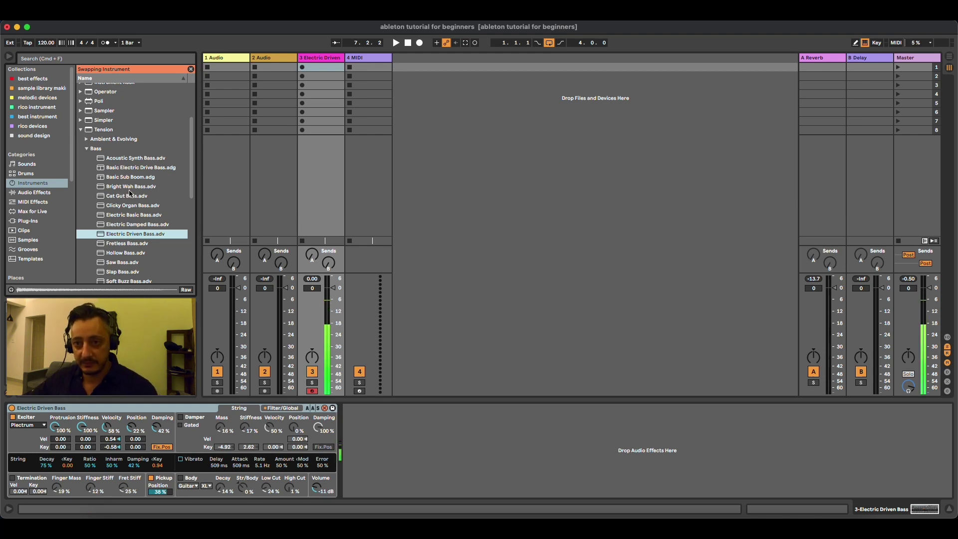
- Load Wow Pad.adv from Tension's Pad presets onto the third track and collapse Tension
key("Left")
left_click(86, 221)
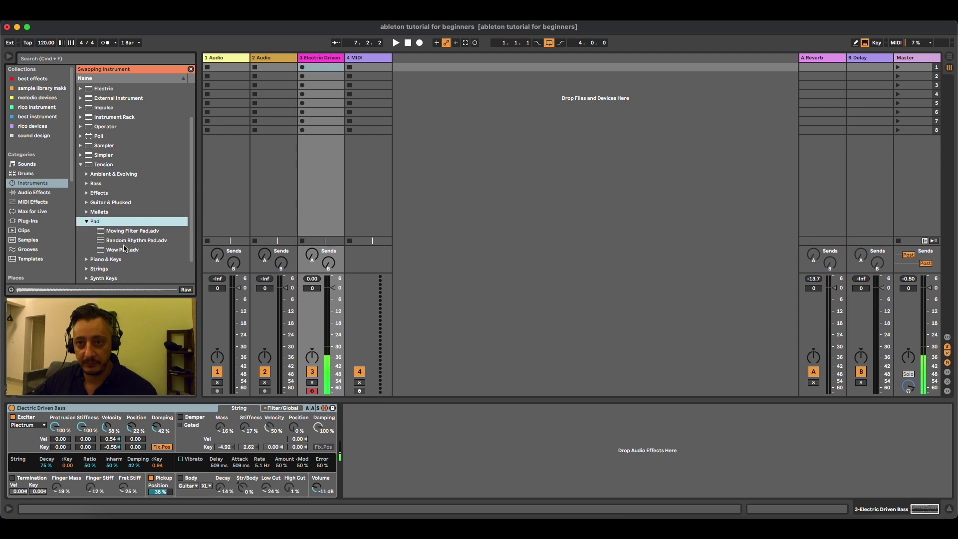
double_click(125, 249)
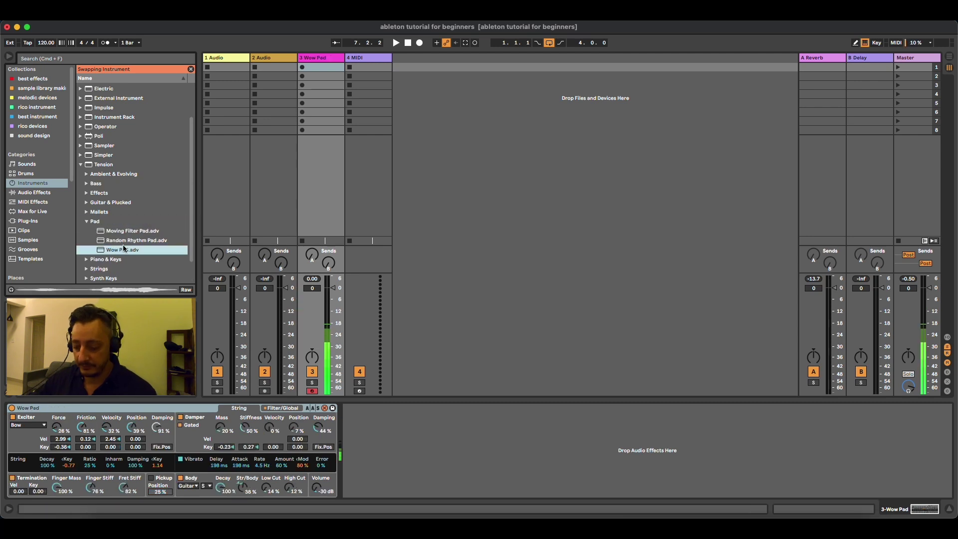
left_click(81, 165)
- Load the Wavetable instrument onto the third track and replace it with Airlite.adv from its Pad presets
left_click(100, 220)
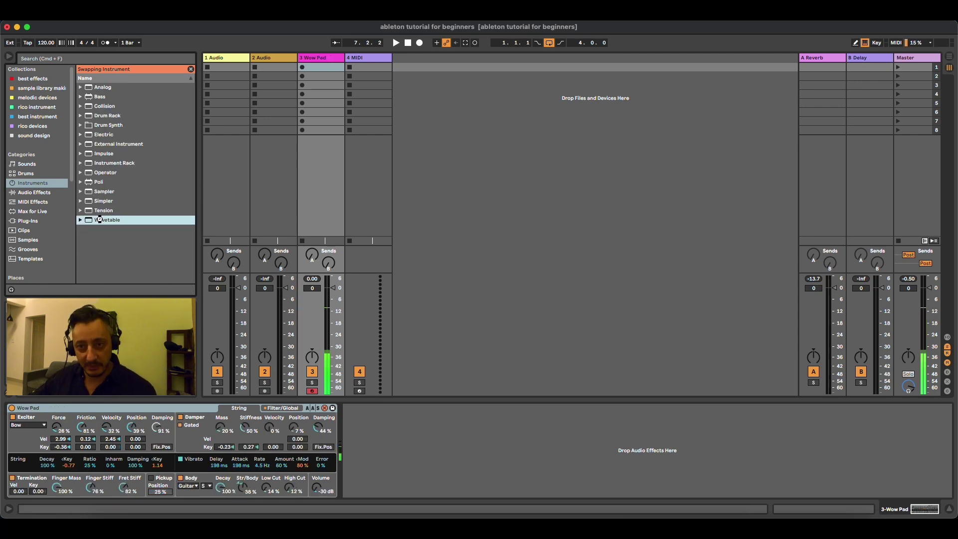
double_click(99, 221)
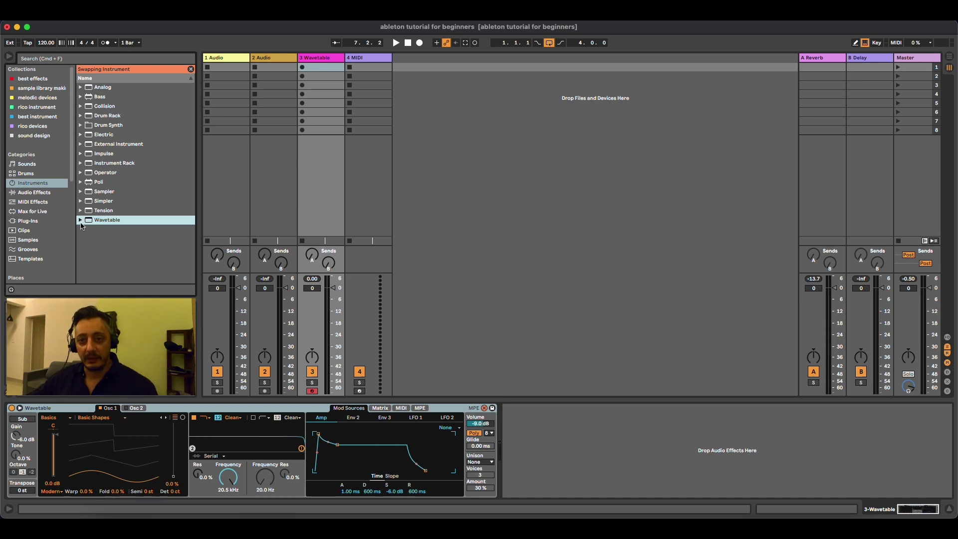
left_click(81, 222)
scroll(100, 215, "down", 2)
left_click(86, 245)
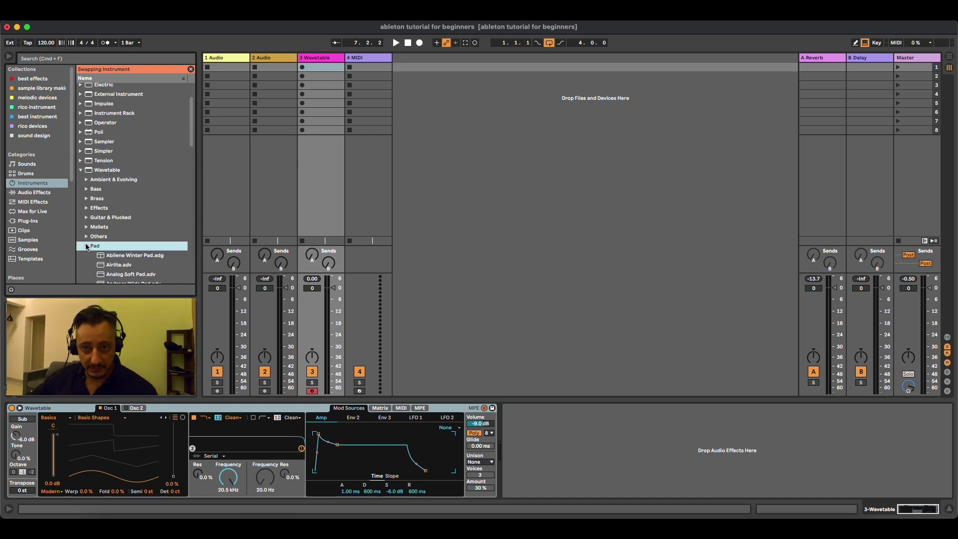
scroll(111, 237, "down", 4)
left_click(117, 166)
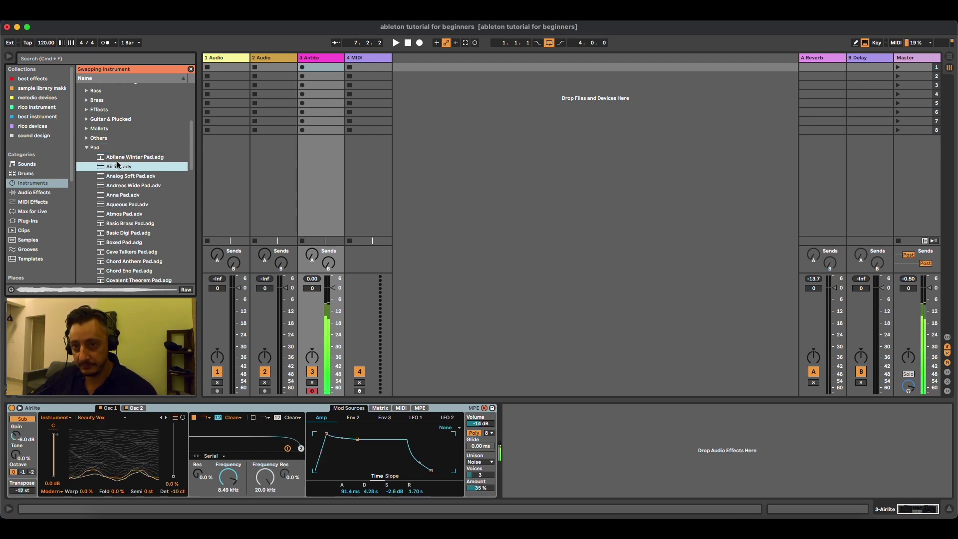
left_click(86, 148)
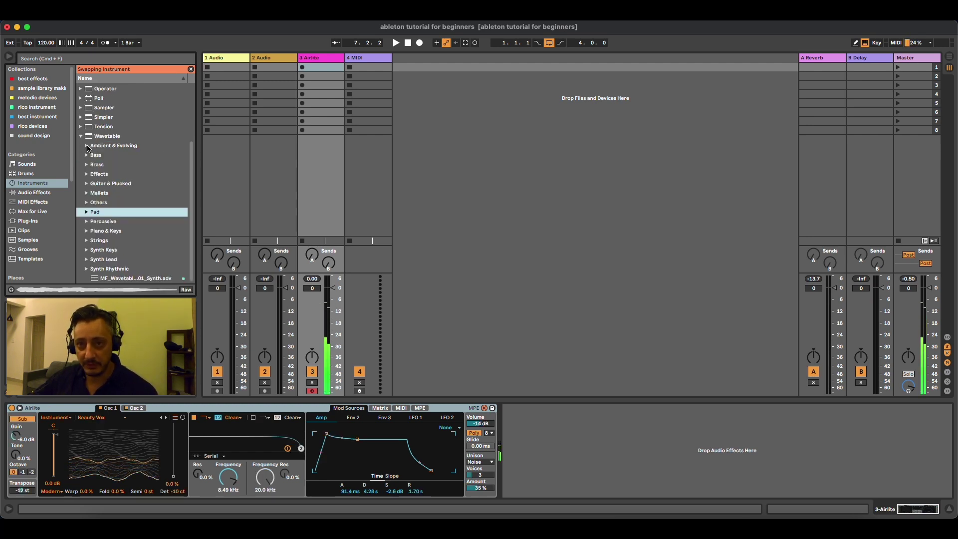
- Open the Audio Effects category and load Echo from Delay & Loop onto the third track
left_click(39, 194)
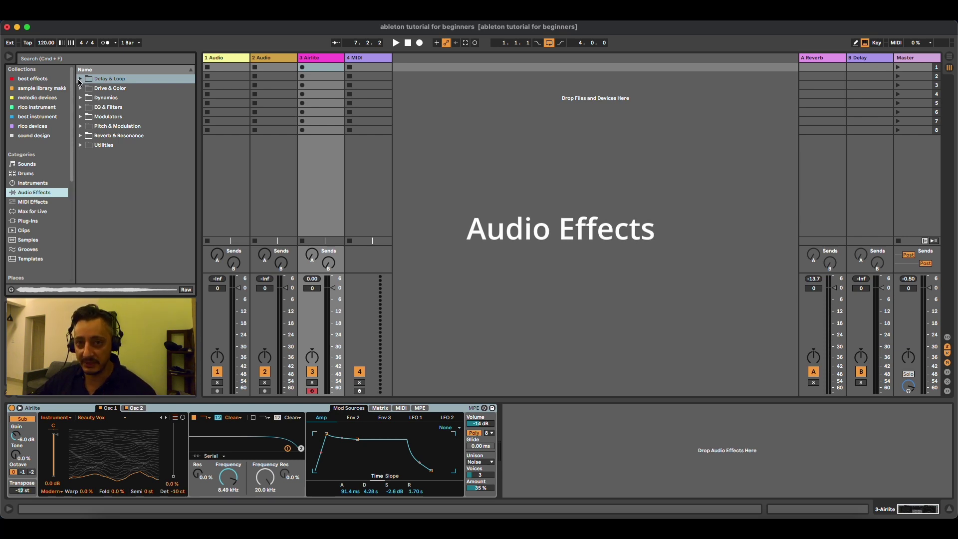
left_click(80, 79)
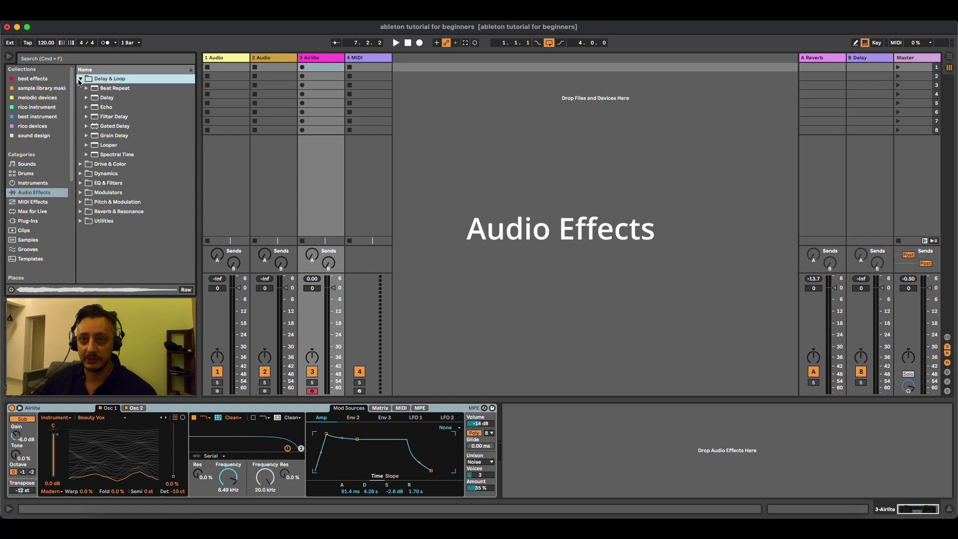
left_click(80, 79)
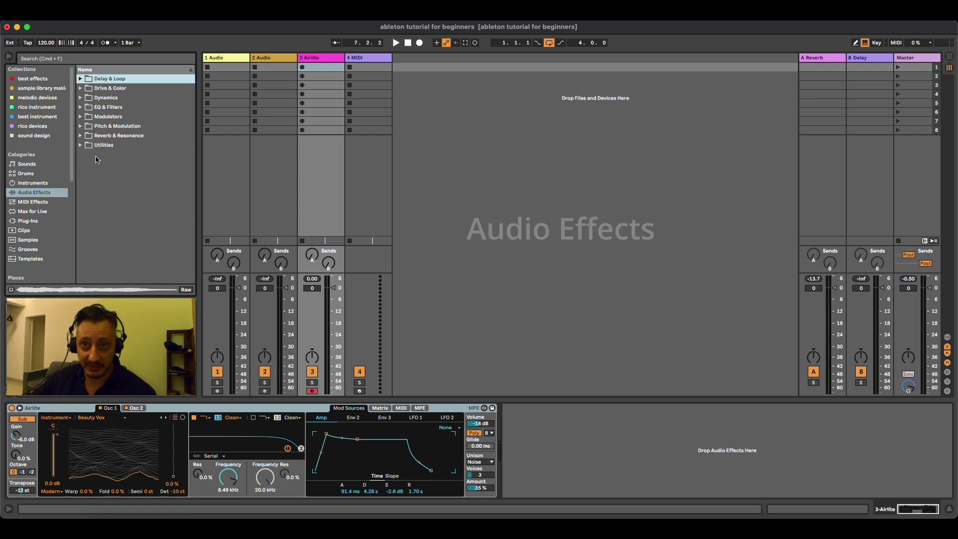
left_click(80, 79)
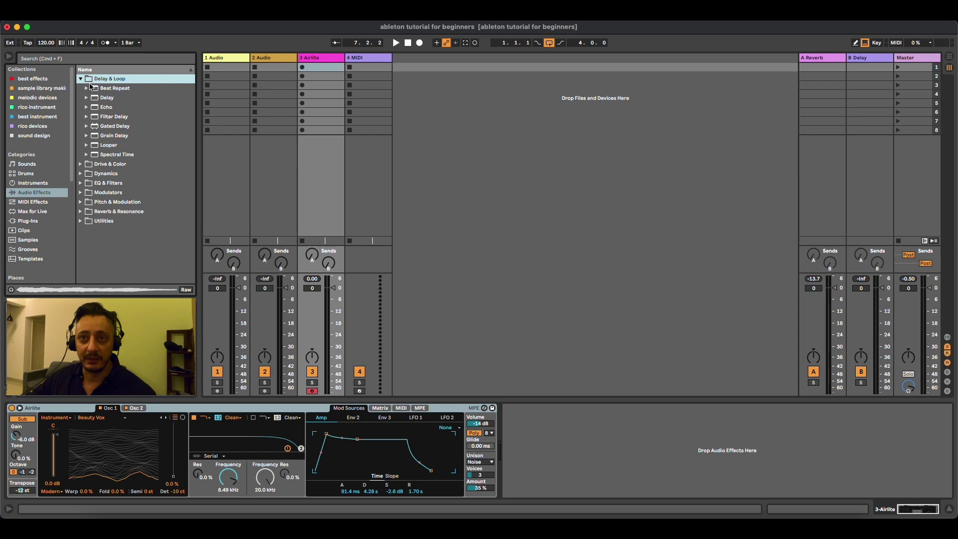
double_click(108, 107)
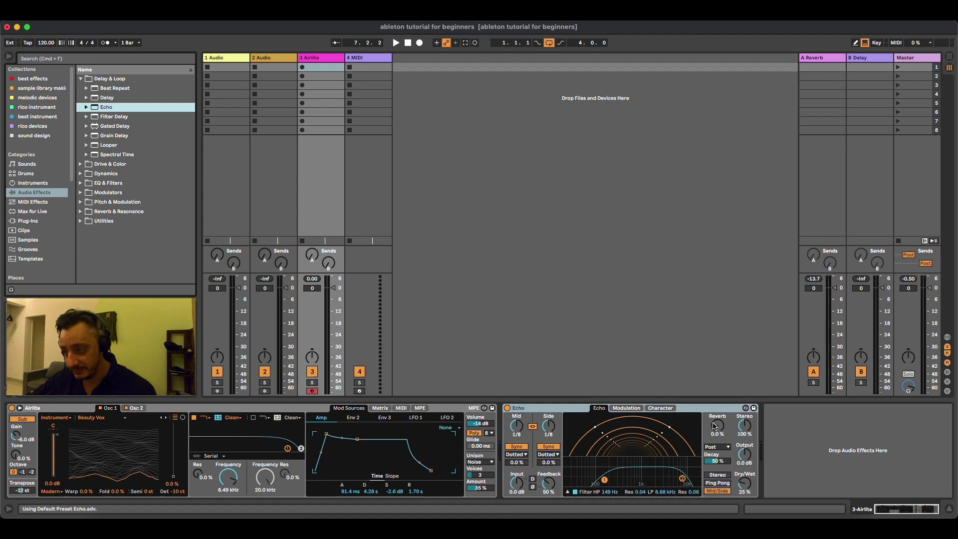
- Set Echo's Dry/Wet to 46 % and Feedback to 76 %, and switch the effect off
left_click_drag(745, 483, 745, 471)
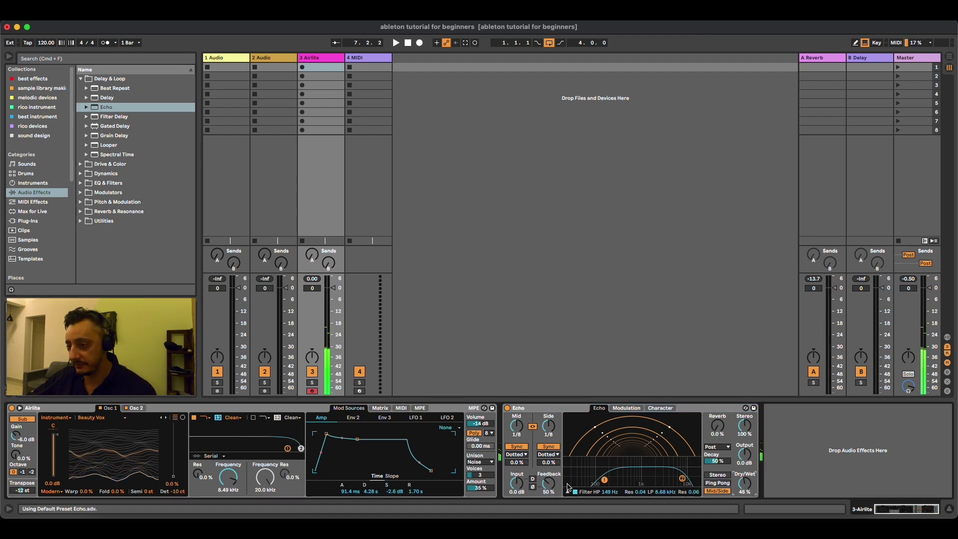
left_click_drag(548, 483, 539, 424)
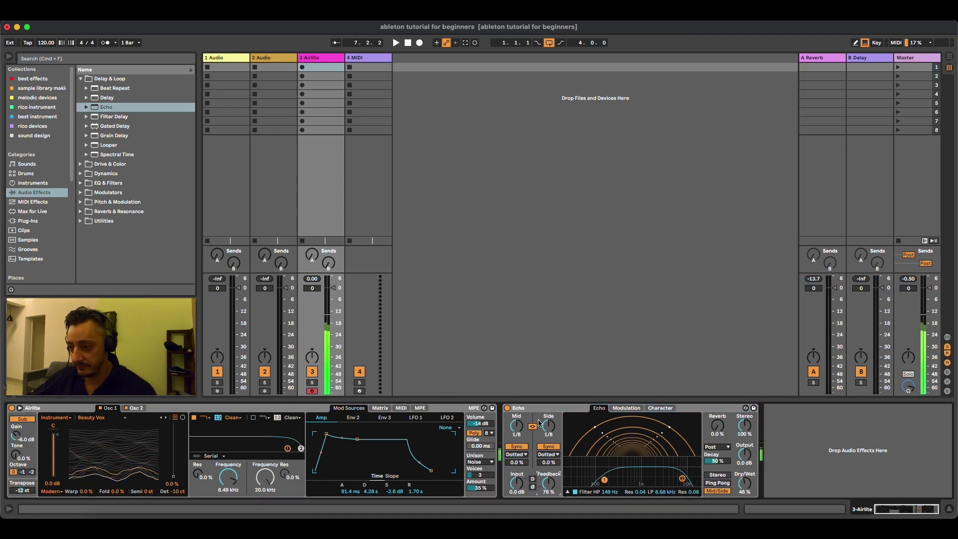
left_click(508, 409)
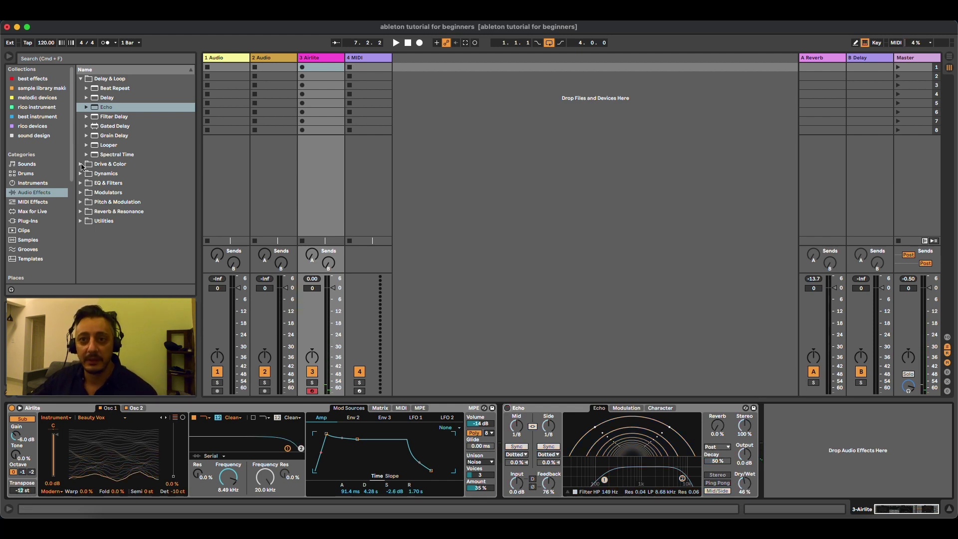
- Load Overdrive from Drive & Color onto the third track, switch it off, and look through the Dynamics effects
left_click(85, 164)
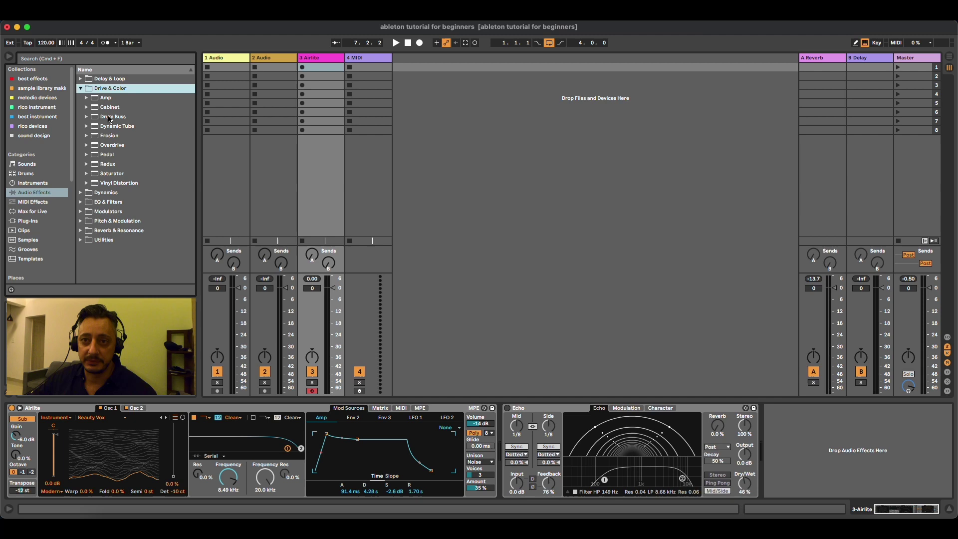
double_click(108, 145)
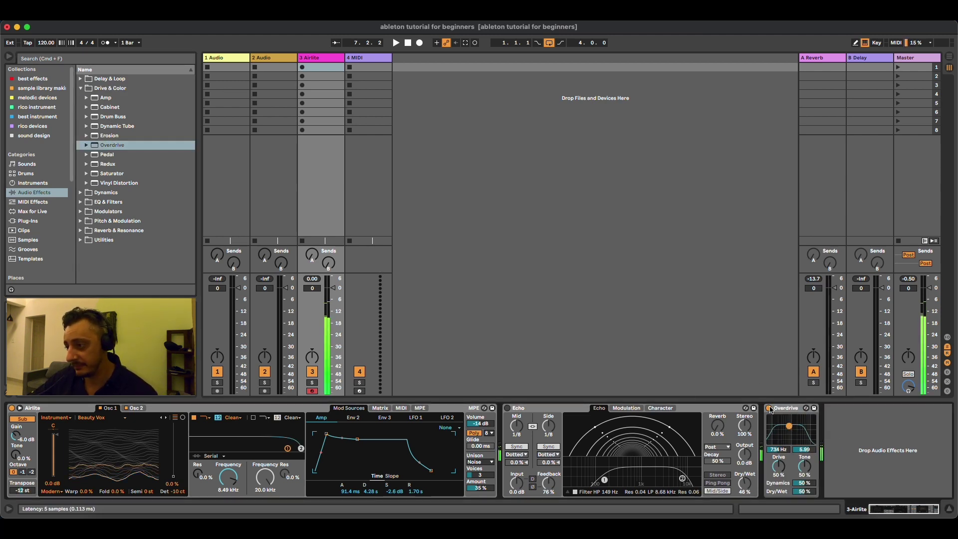
left_click(100, 192)
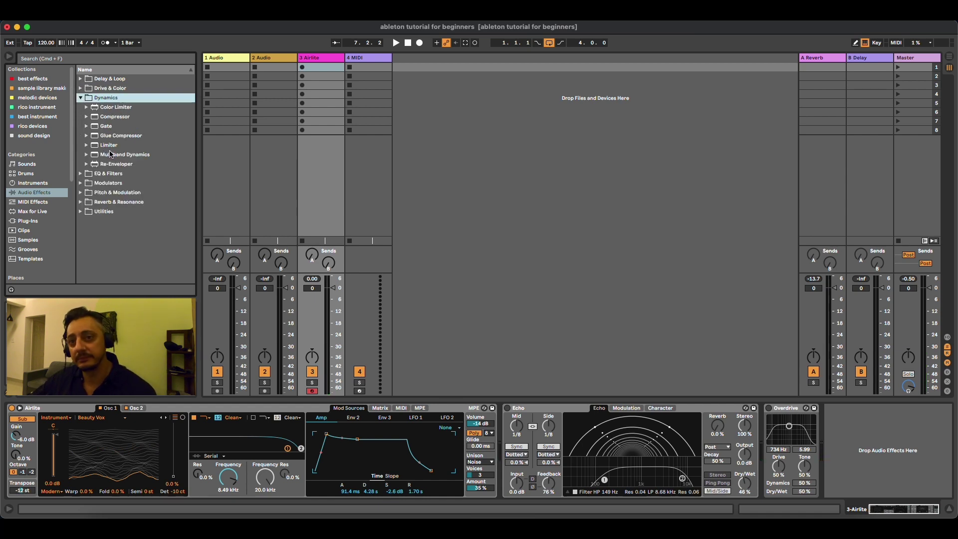
left_click(80, 98)
- Load EQ Eight from EQ & Filters onto the third track and move its first band to 35.2 Hz
left_click(81, 108)
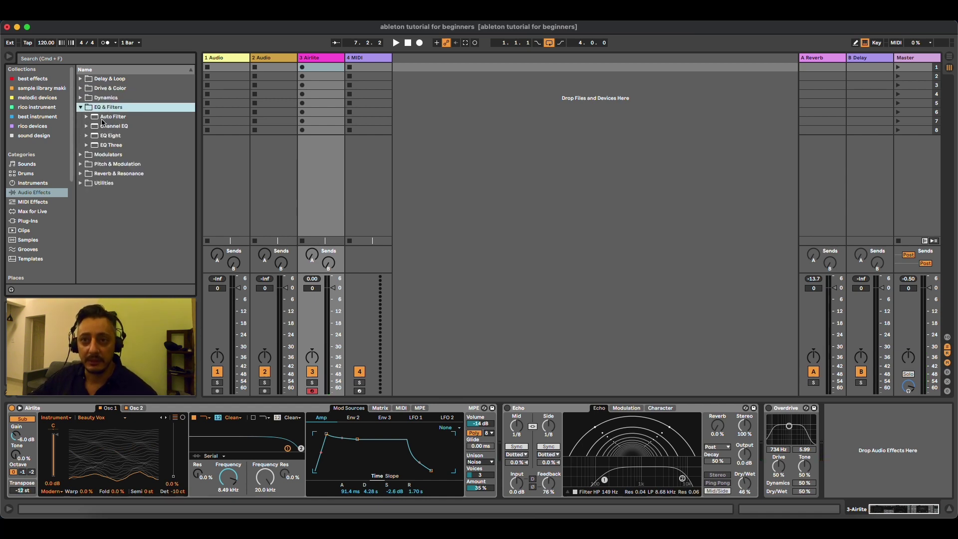
double_click(111, 136)
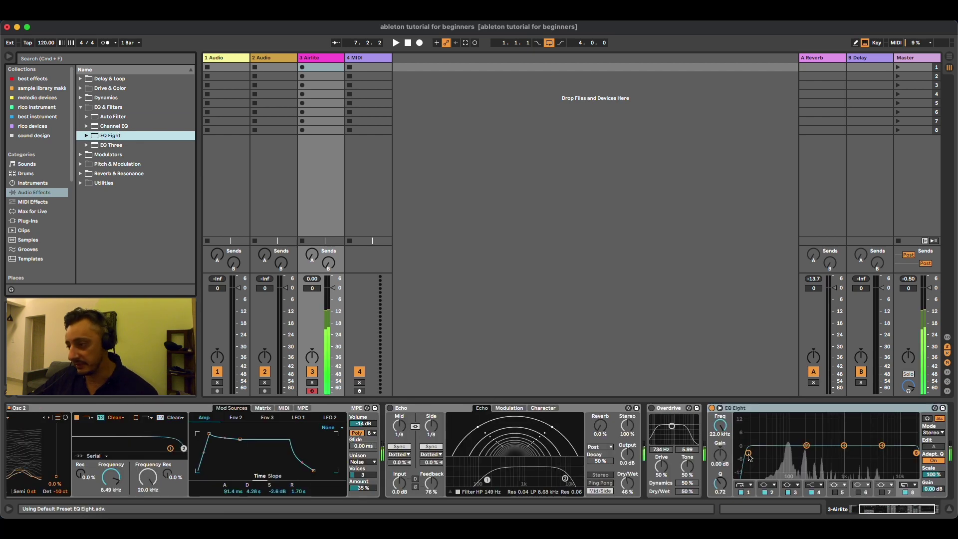
left_click_drag(794, 452, 766, 449)
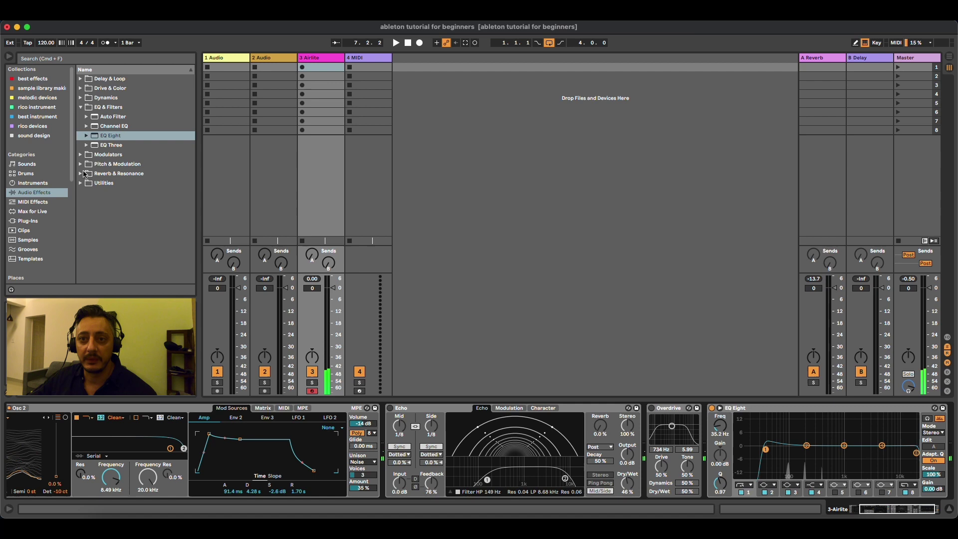
- Load Reverb from Reverb & Resonance onto the third track, with Dry/Wet at 57 % and Decay at 23.2 s
left_click(82, 174)
double_click(110, 175)
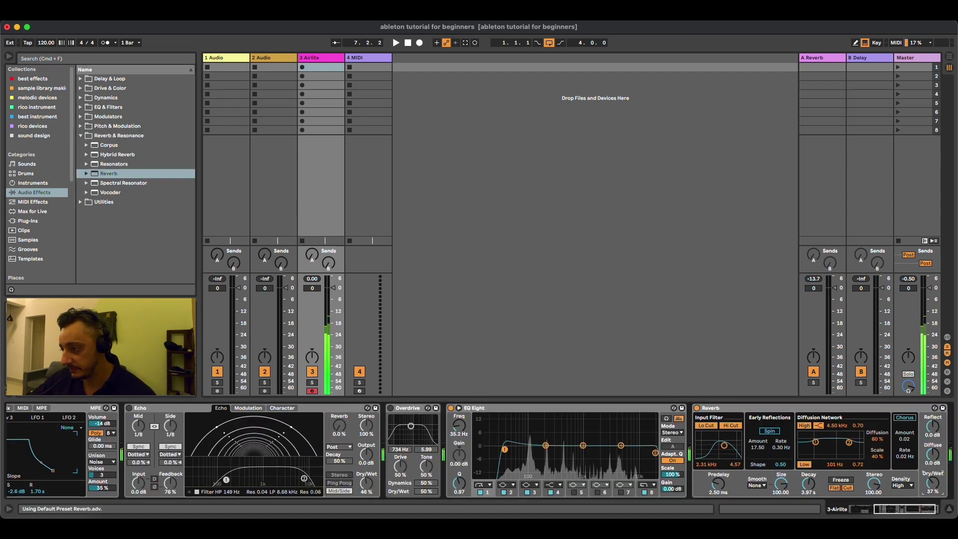
left_click_drag(933, 484, 932, 465)
left_click_drag(810, 487, 809, 477)
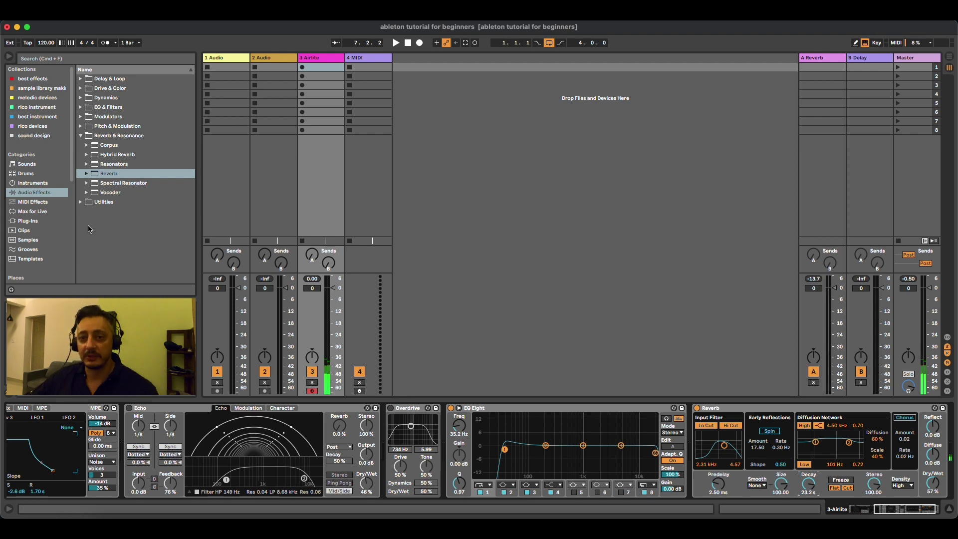
- Collapse the Reverb & Resonance folder and switch to the MIDI Effects category
left_click(80, 135)
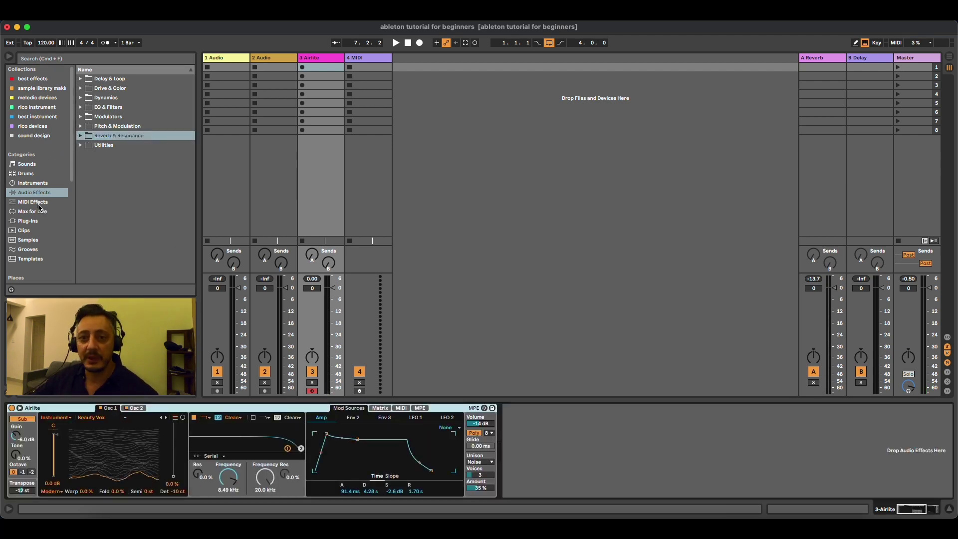
left_click(35, 202)
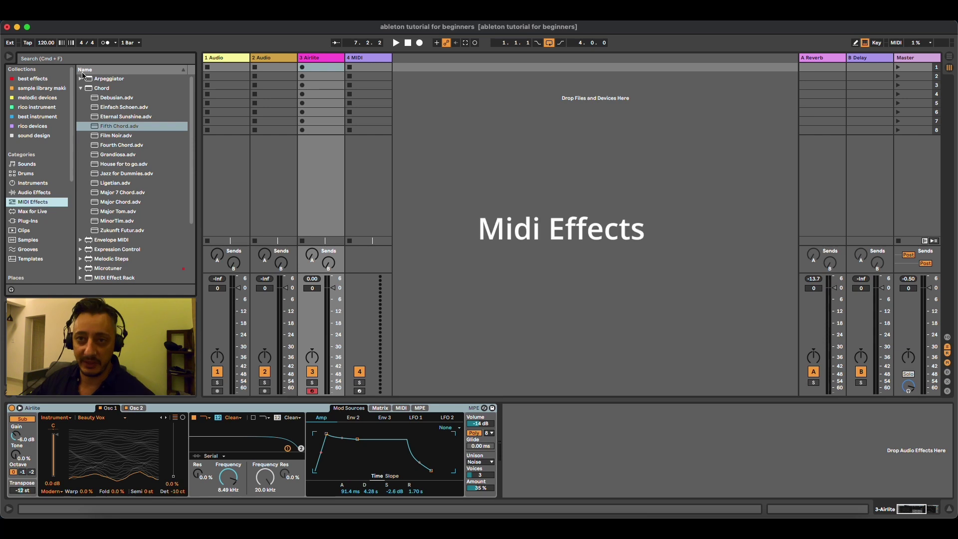
- Collapse the Chord folder and load Arpeggiator before Airlite on the third track, with Rate at 1/16 and Steps at 3
left_click(82, 90)
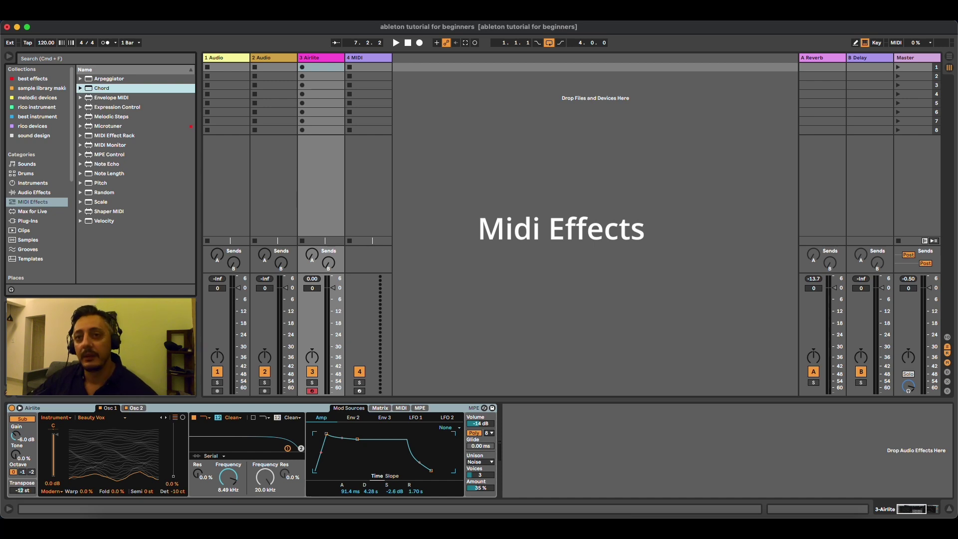
left_click(210, 409)
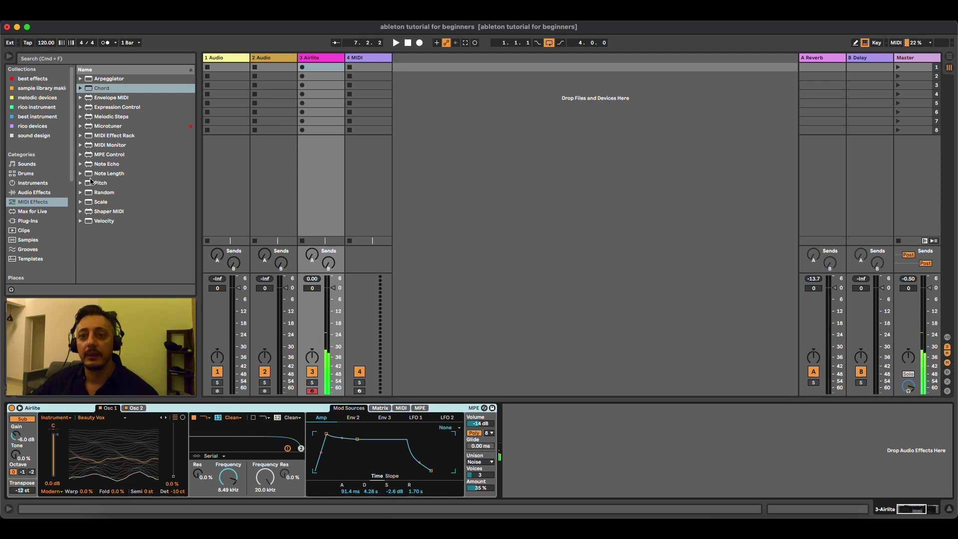
left_click(104, 79)
double_click(105, 79)
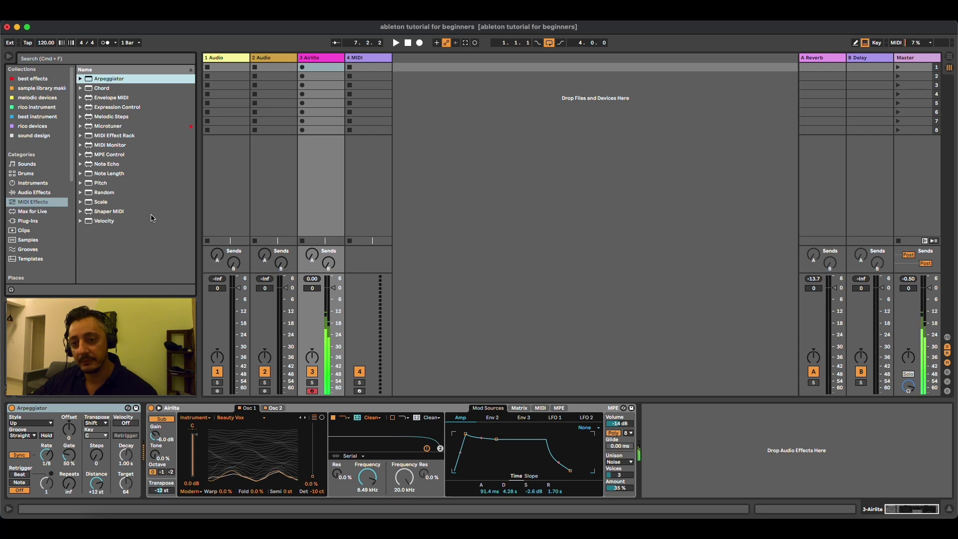
mouse_move(93, 457)
left_mouse_down()
mouse_move(45, 452)
mouse_move(99, 455)
left_mouse_up()
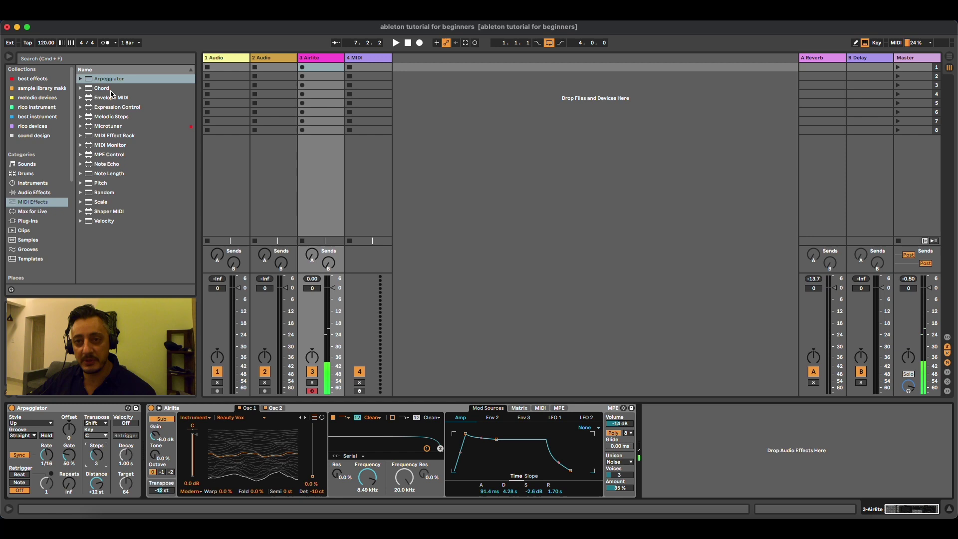
- Add Chord between Arpeggiator and Airlite, swap in its House for to go preset, and switch Arpeggiator off
left_click_drag(104, 88, 190, 443)
left_click(210, 408)
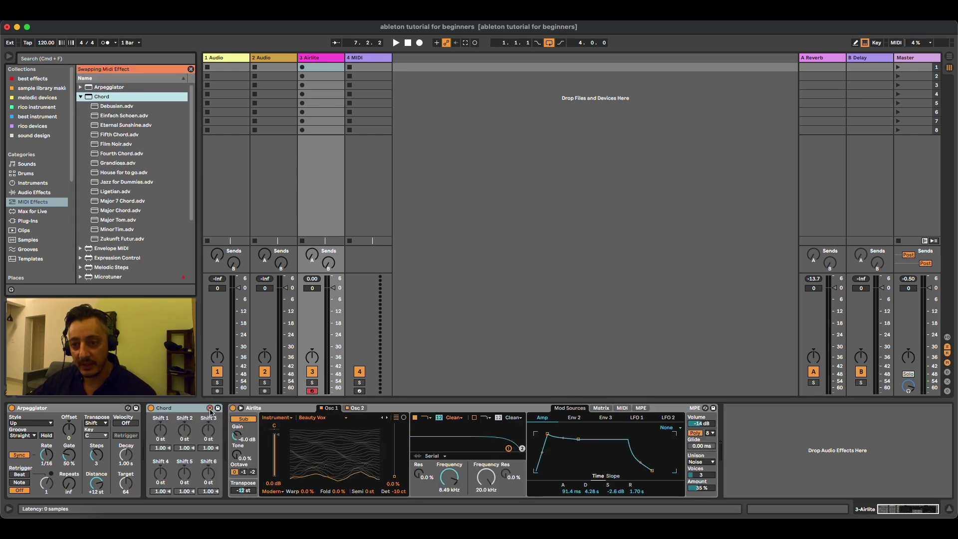
left_click(125, 173)
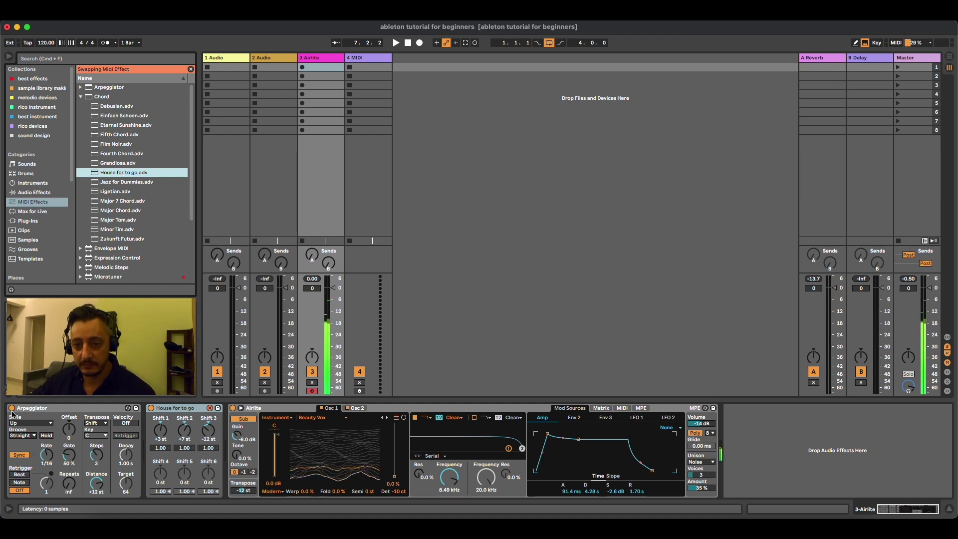
left_click(49, 410)
key("0")
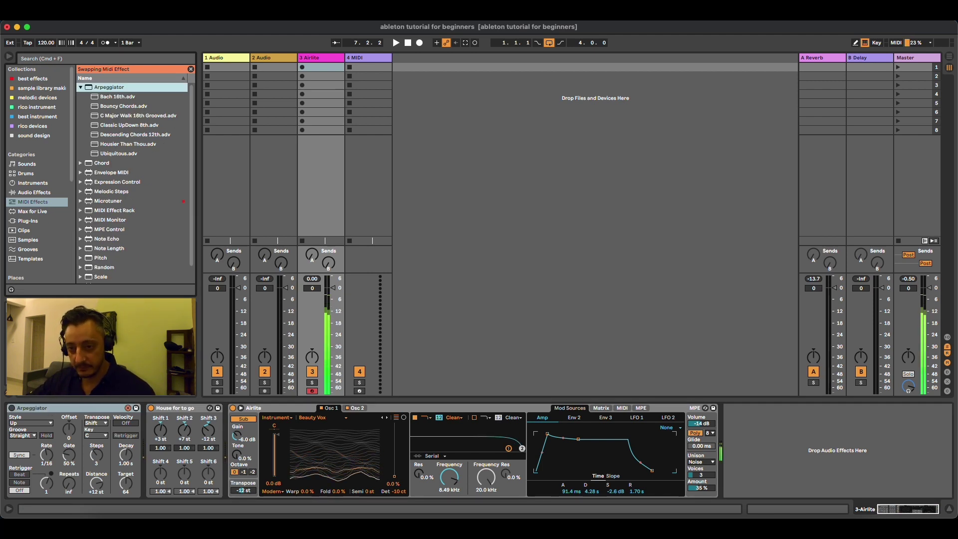
- Try the Ligetian and Film Noir presets on the Chord device, ending with Fifth Chord
left_click(209, 408)
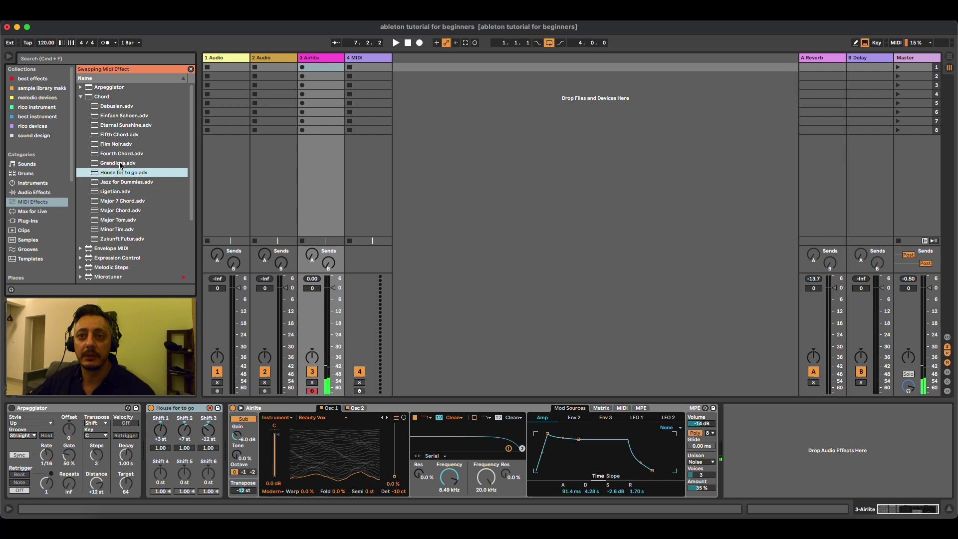
left_click(118, 195)
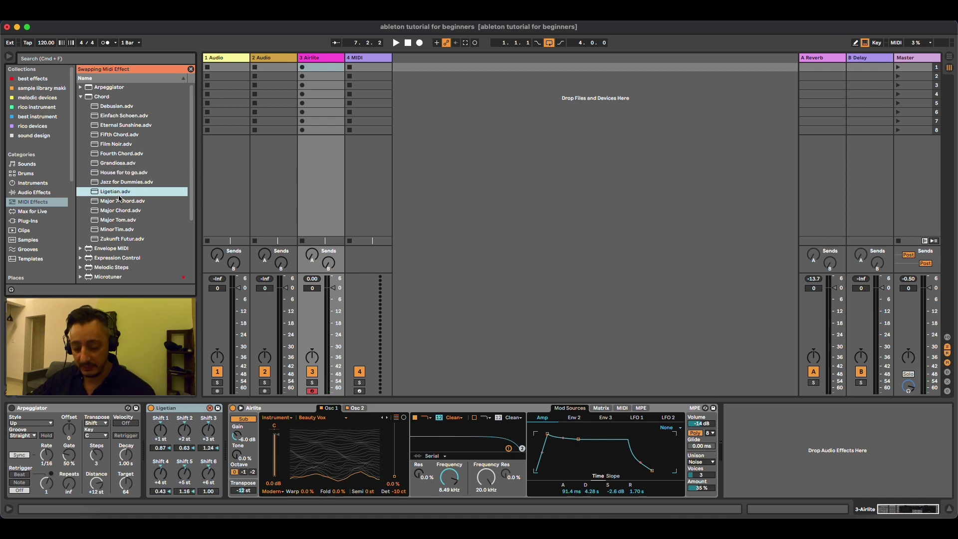
left_click(114, 144)
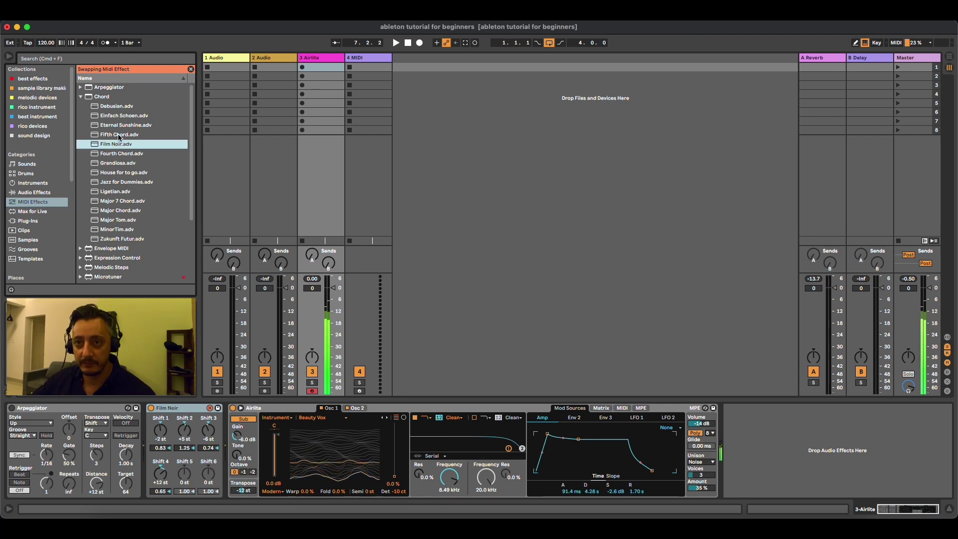
left_click(118, 134)
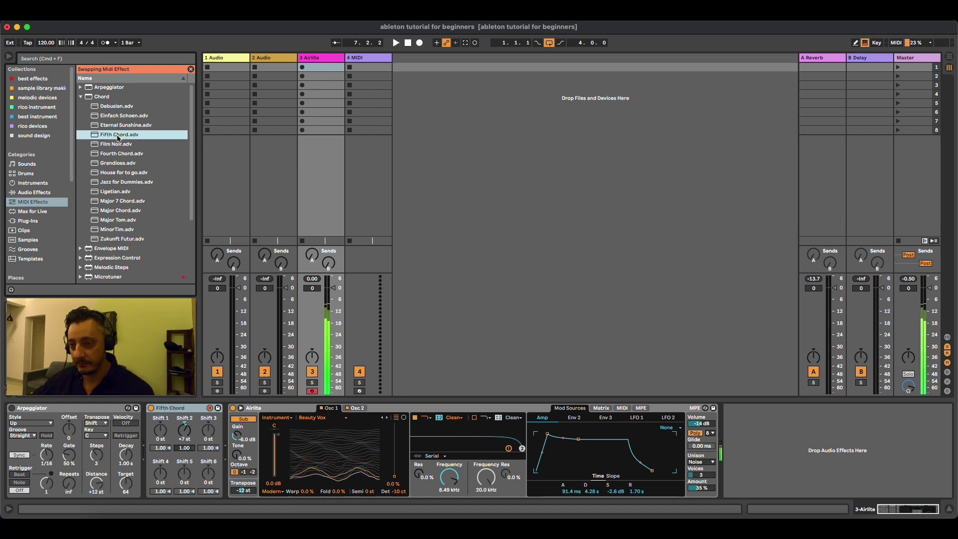
- Collapse the Chord presets and load Pitch after Fifth Chord, set to +16 st
key("Left")
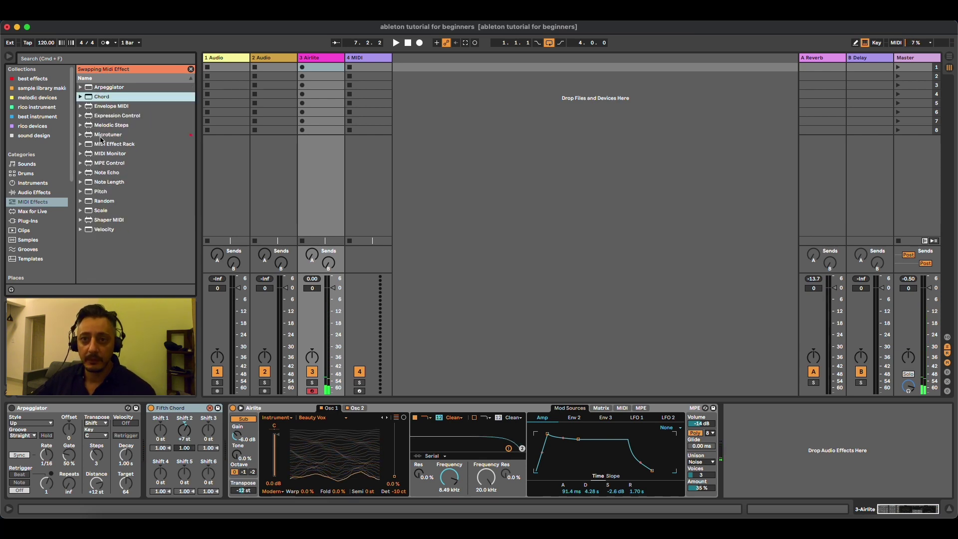
double_click(101, 191)
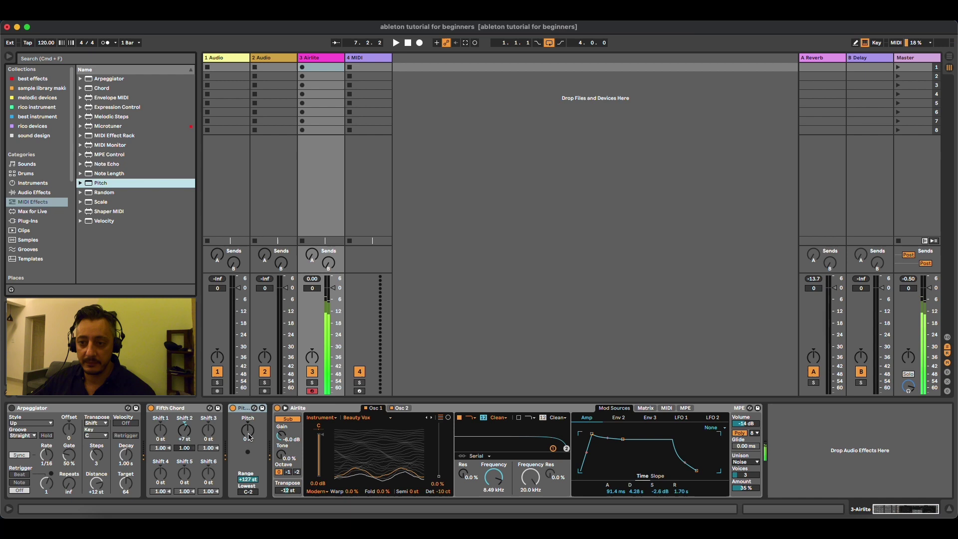
left_click_drag(248, 431, 248, 427)
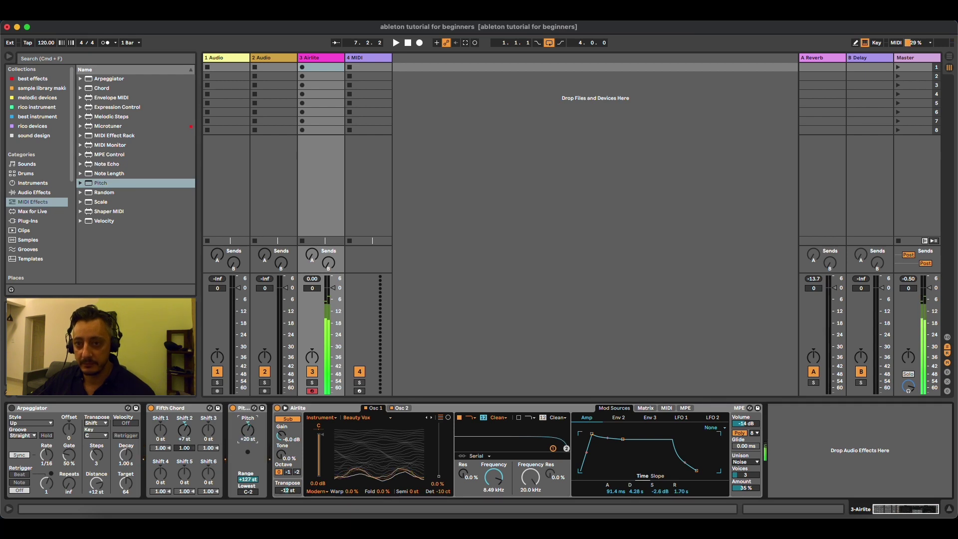
- Load Scale after Pitch and apply its Minor preset
double_click(101, 202)
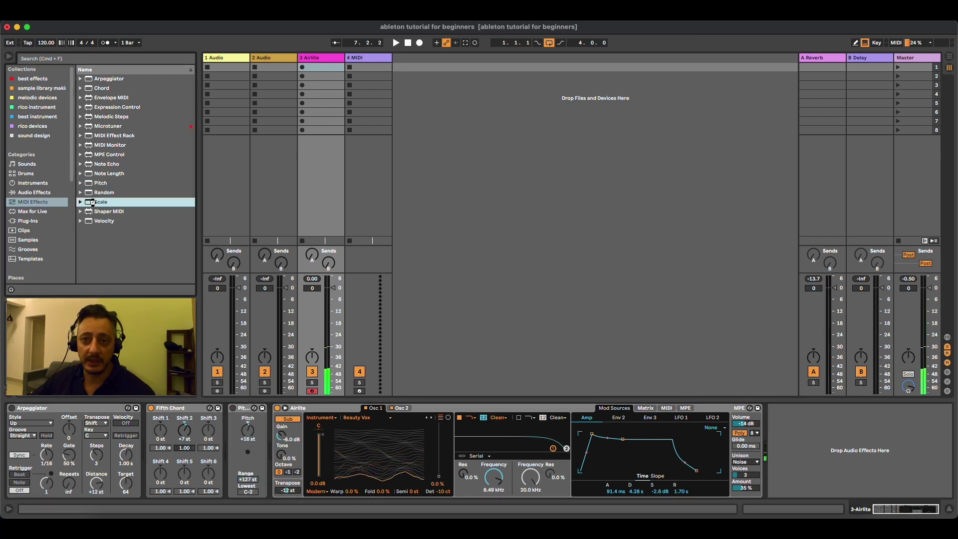
left_click(80, 203)
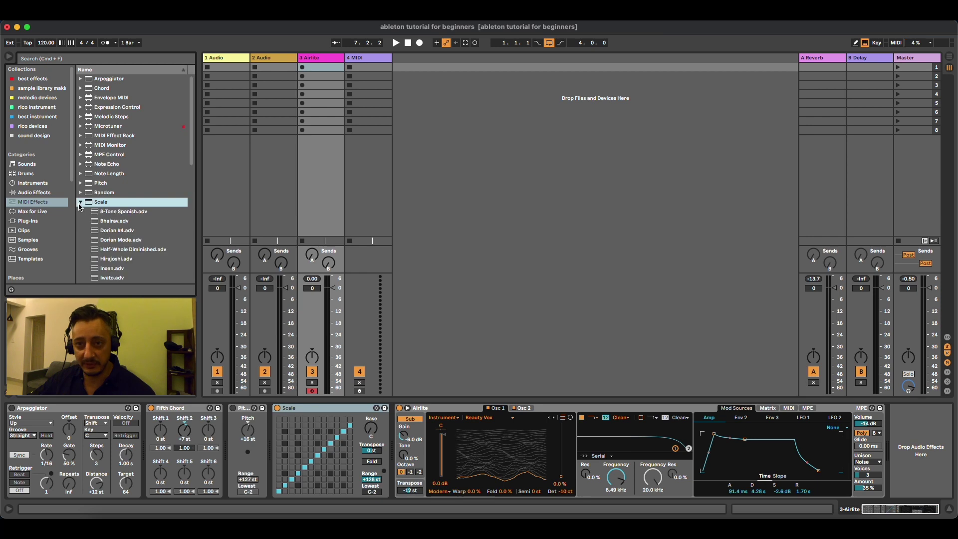
scroll(125, 210, "down", 5)
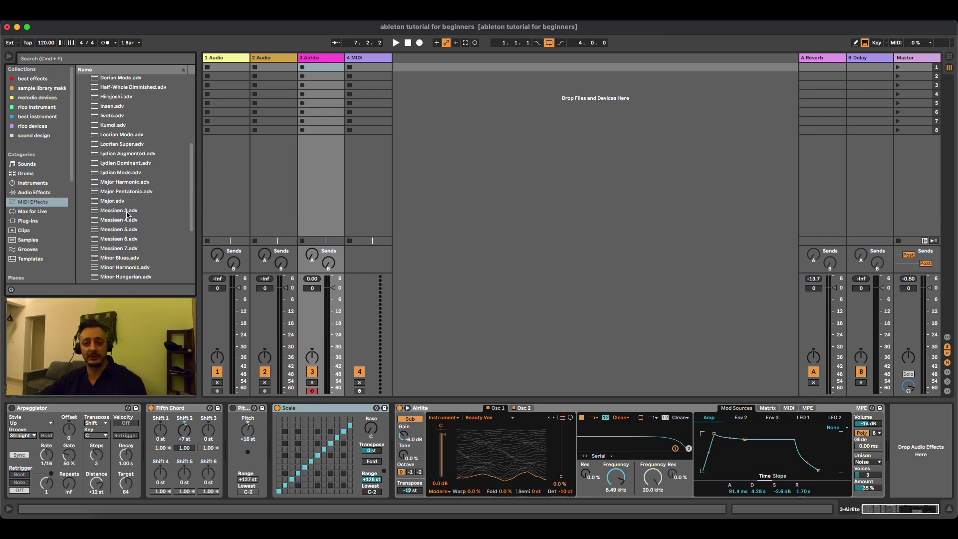
scroll(128, 215, "down", 4)
left_click_drag(114, 205, 312, 408)
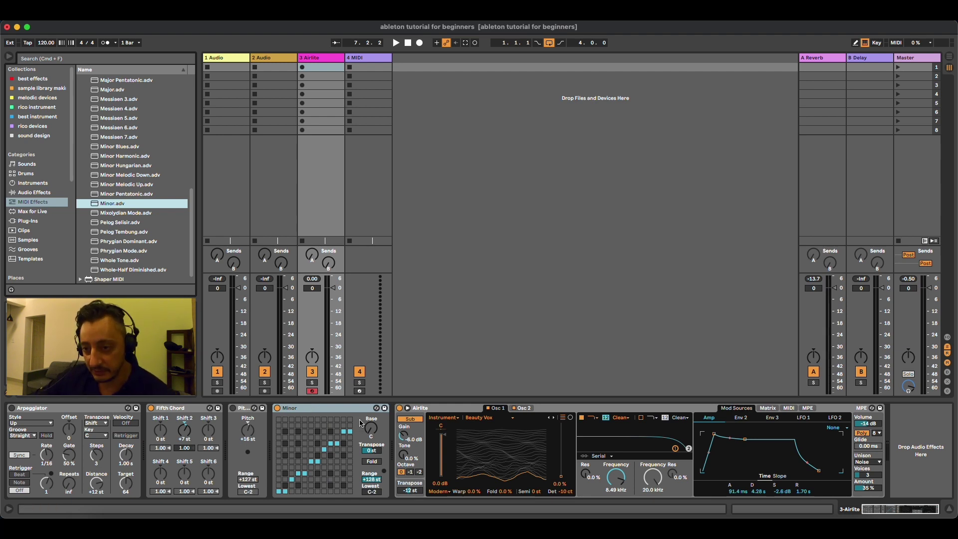
- Play a few test notes through the Minor scale
left_click(368, 432)
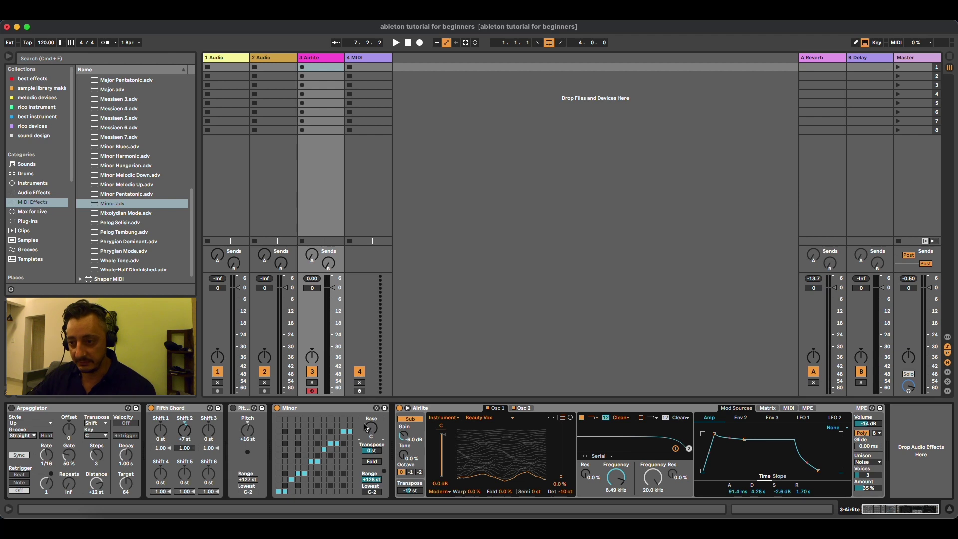
key("a")
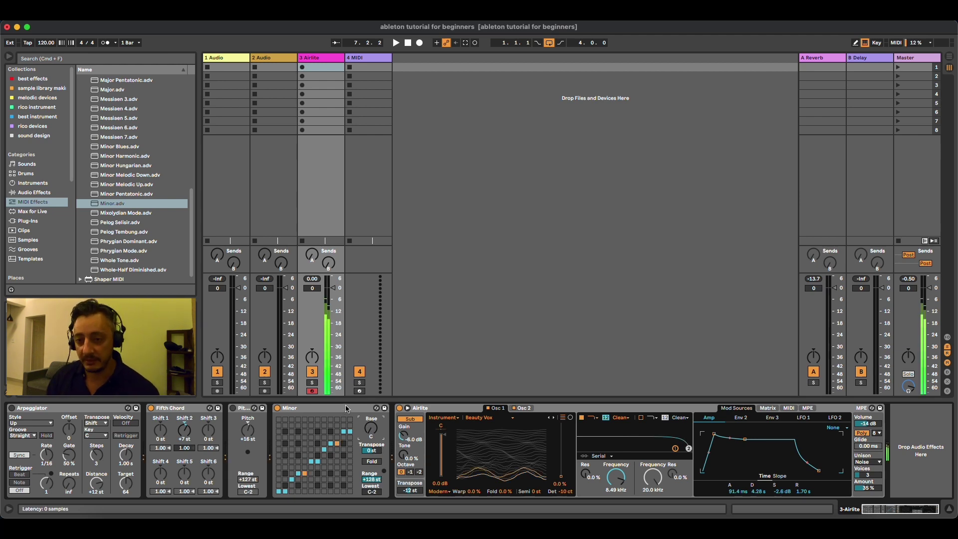
key("x")
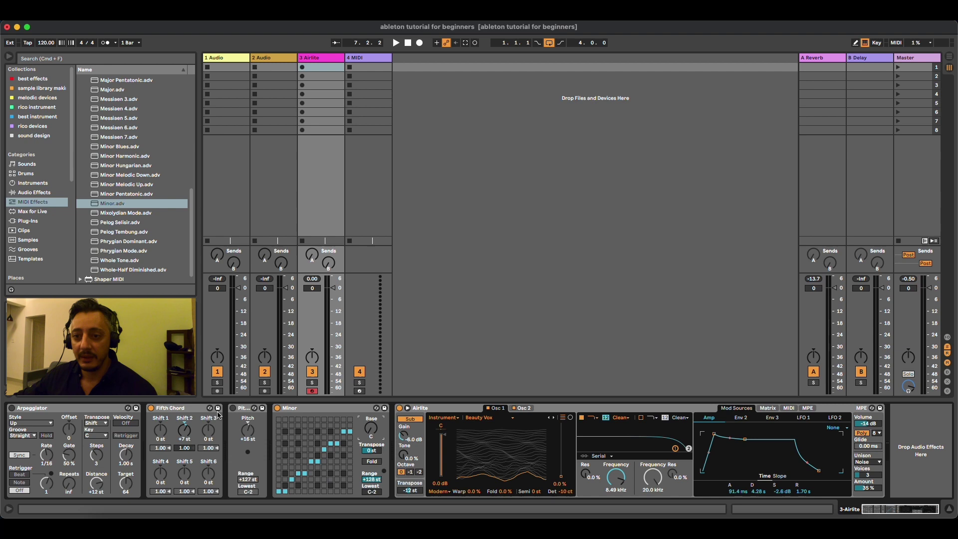
- Leave Pitch's preset swapping and switch Pitch and Arpeggiator back on
left_click(238, 409)
left_click(102, 413)
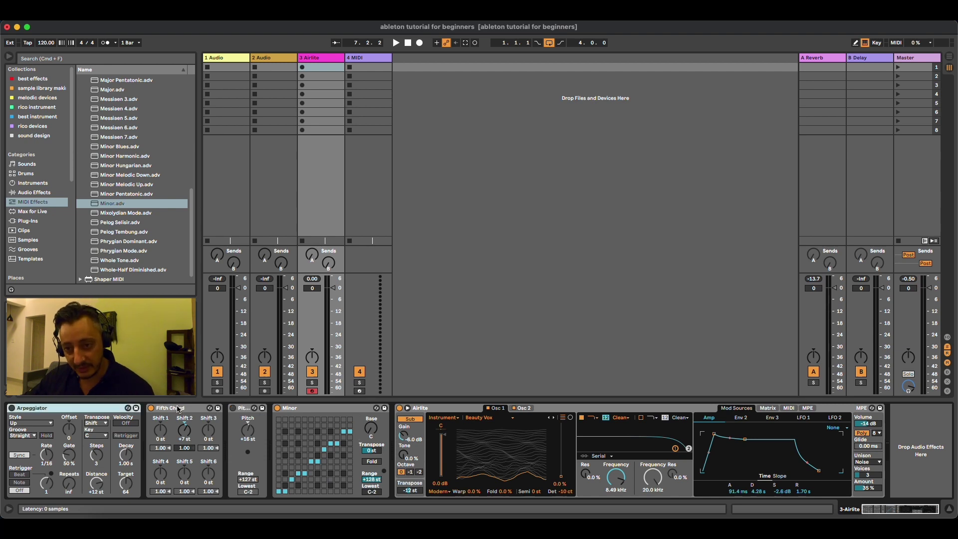
left_click(189, 411)
left_click(306, 413)
left_click(245, 410)
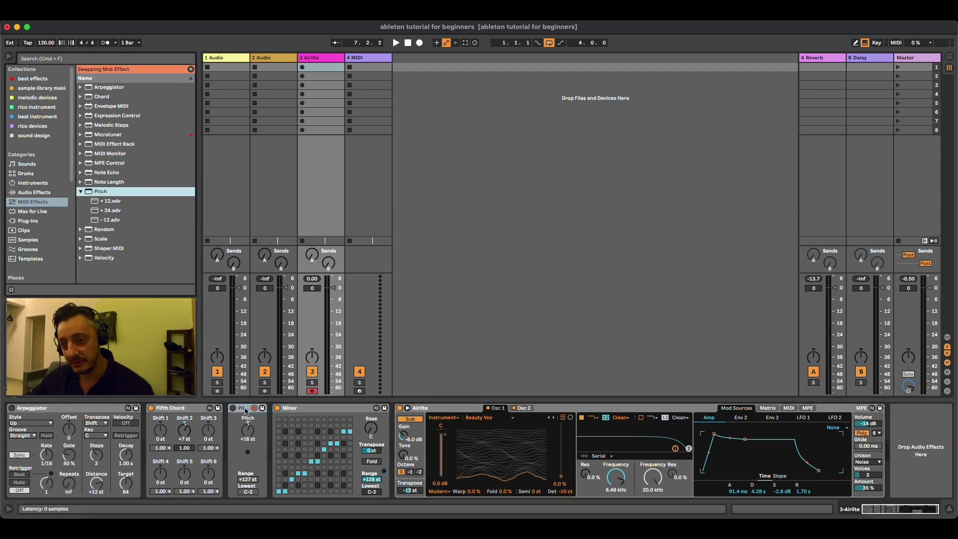
left_click(254, 409)
left_click(235, 408)
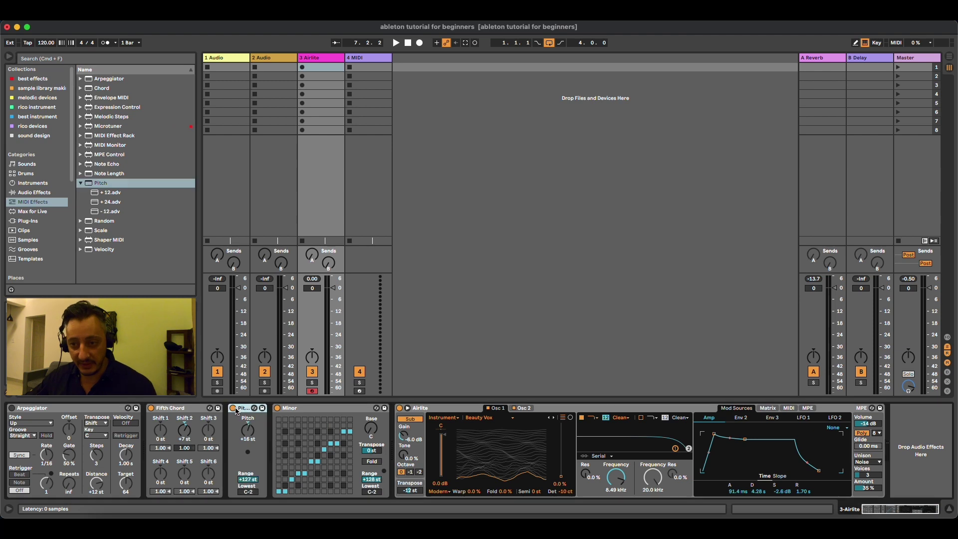
left_click(14, 408)
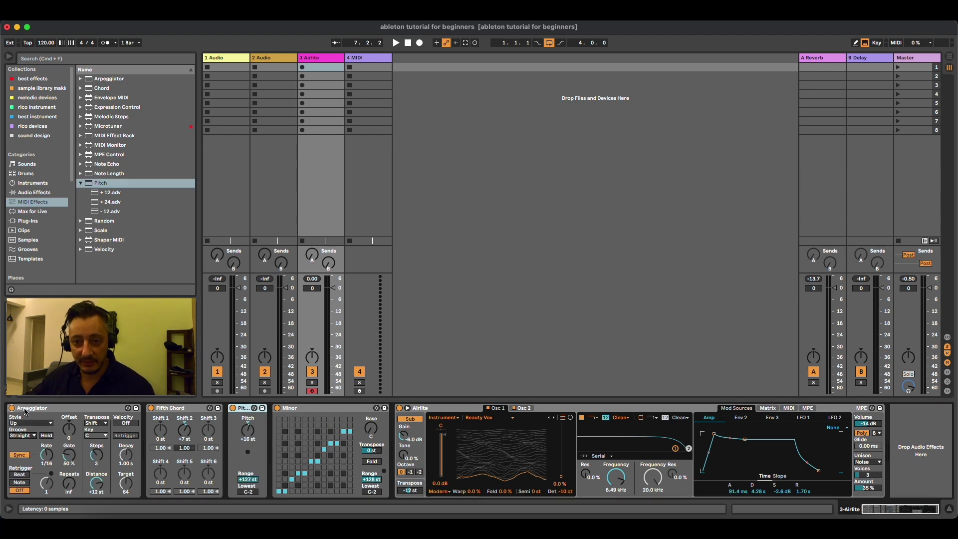
- Play notes through the whole MIDI effect chain and set Pitch to -8 st
left_click(171, 408)
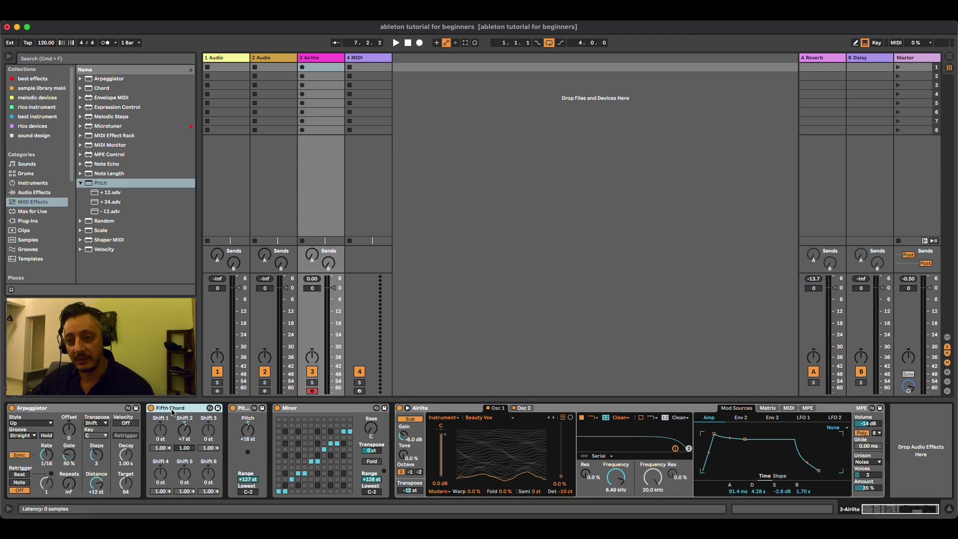
left_click(244, 409)
left_click(296, 409)
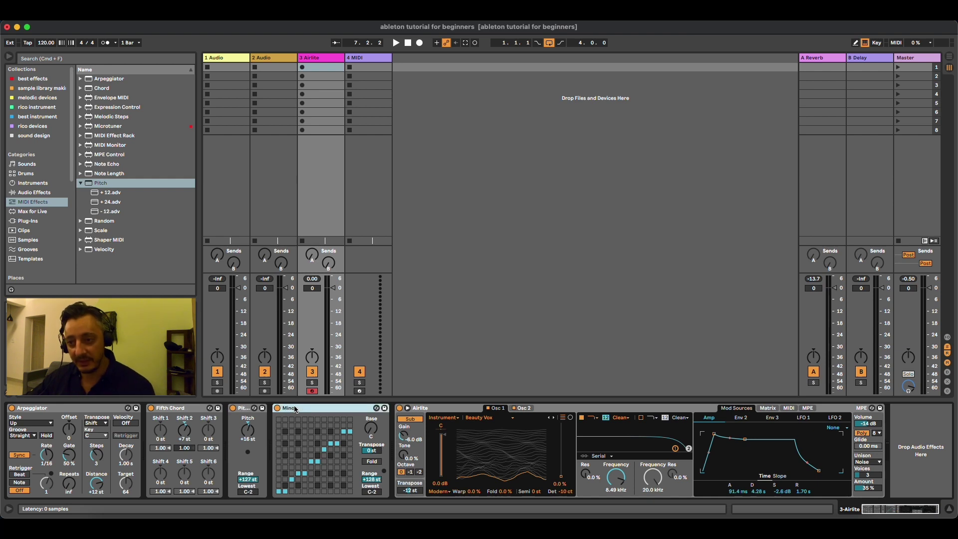
key("f")
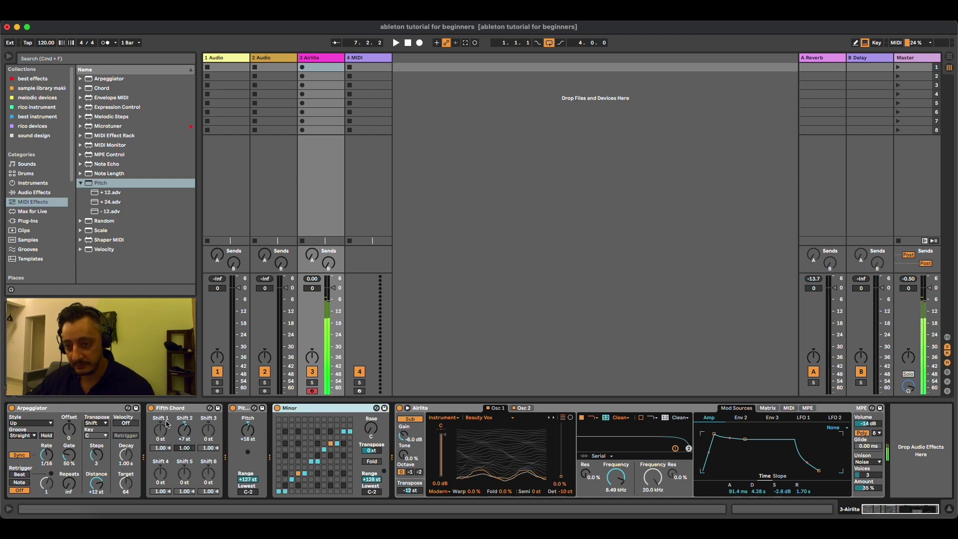
left_click_drag(252, 432, 250, 432)
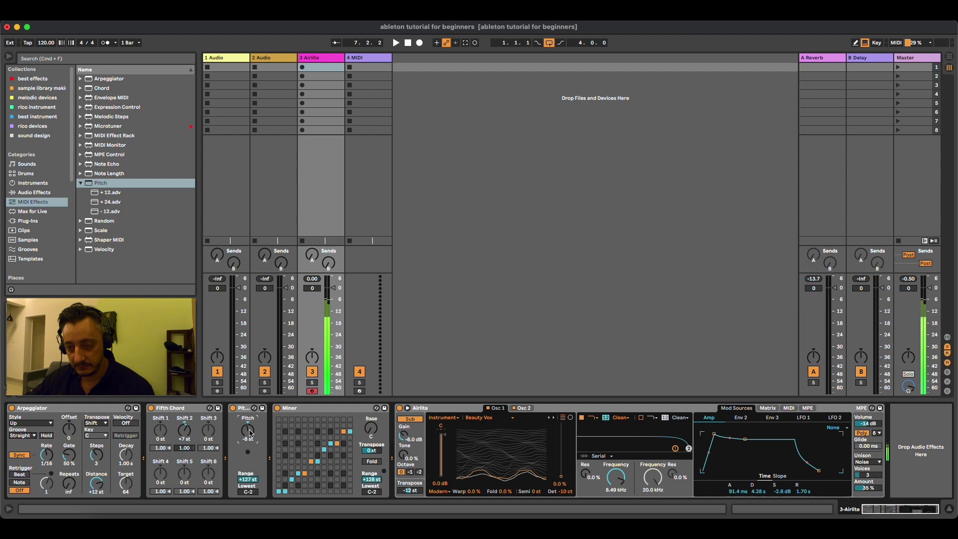
- Delete all four MIDI effects from Minor back to Arpeggiator, keeping the Airlite instrument on the third track
left_click(288, 410)
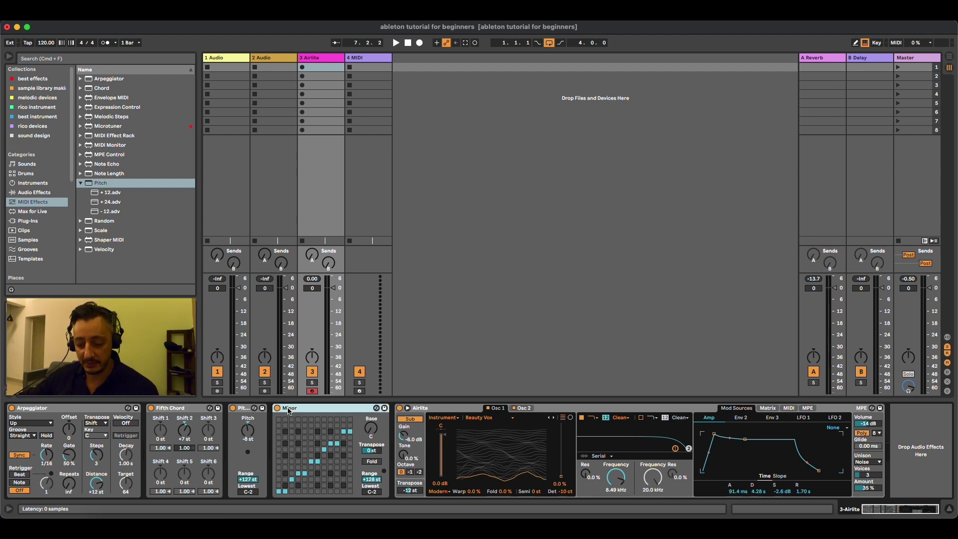
left_click(112, 410, "shift")
key("Delete")
- Show the Max for Live category and briefly open its Max Audio Effect folder
left_click(32, 212)
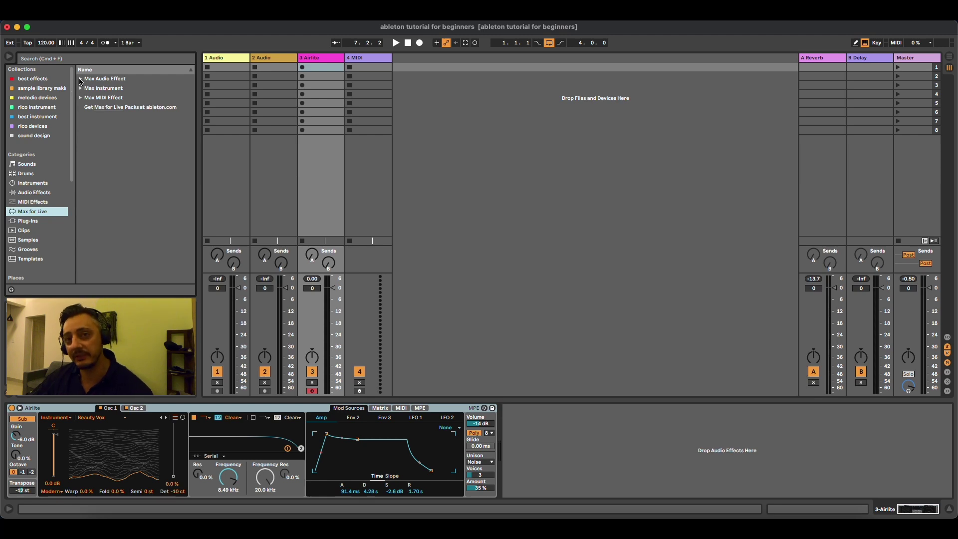
left_click(80, 80)
left_click(80, 80)
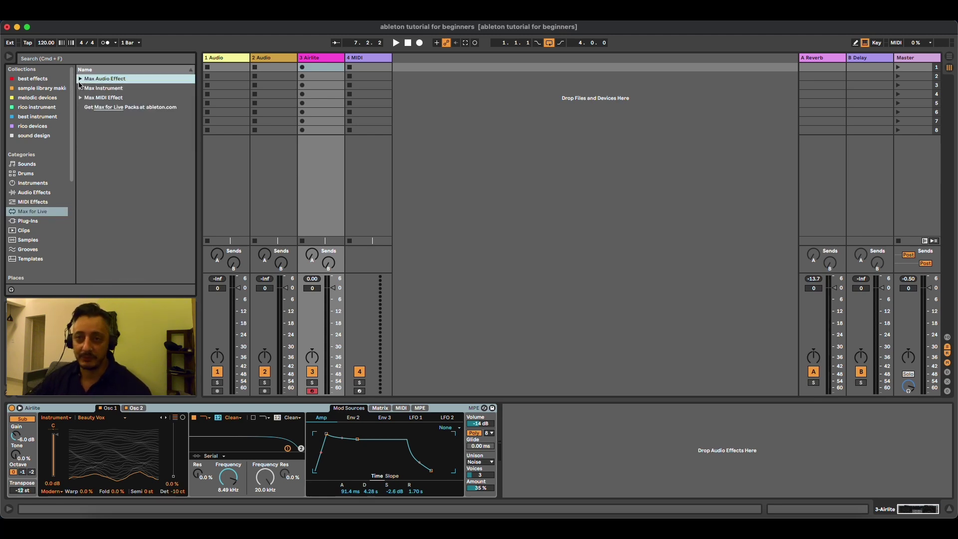
- Switch to the Plug-Ins category and browse the VST plug-ins in the Custom folder, selecting Absynth 5
left_click(35, 222)
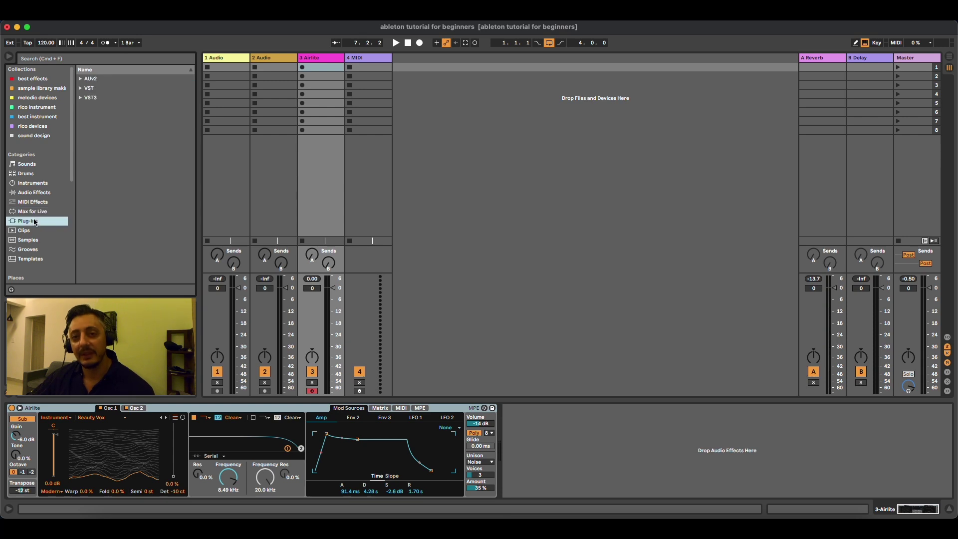
left_click(80, 88)
left_click(86, 98)
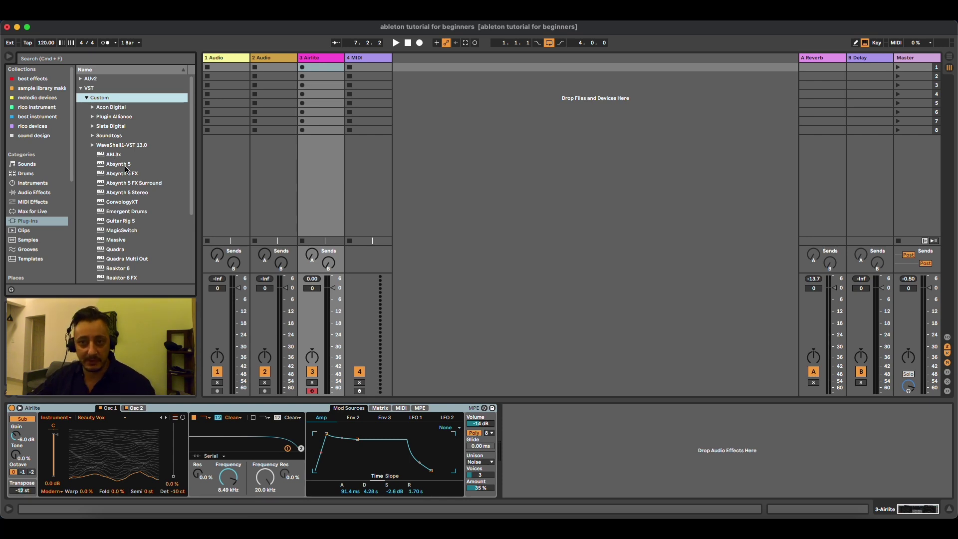
left_click(114, 165)
scroll(117, 168, "down", 2)
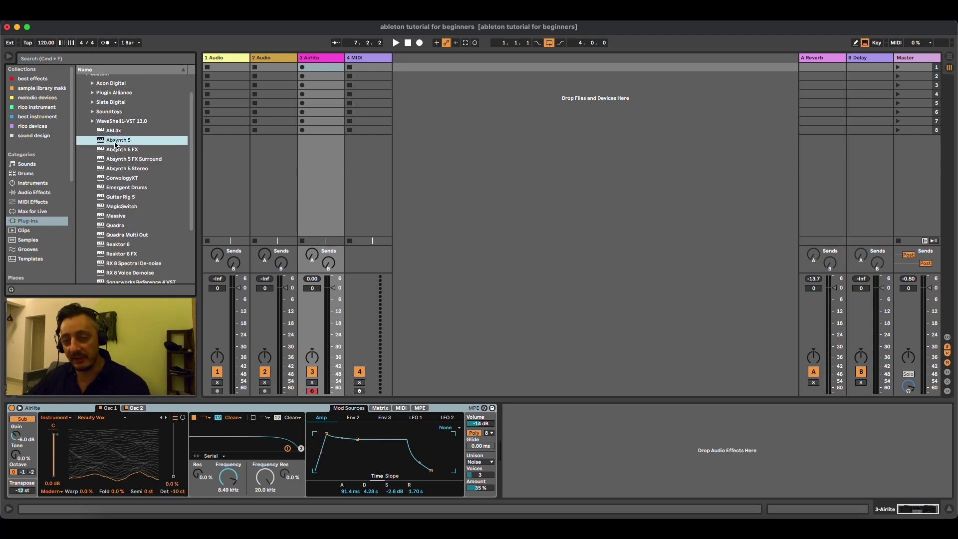
- Collapse the Custom and VST folders in the Plug-Ins category
scroll(85, 79, "up", 2)
left_click(86, 98)
left_click(81, 87)
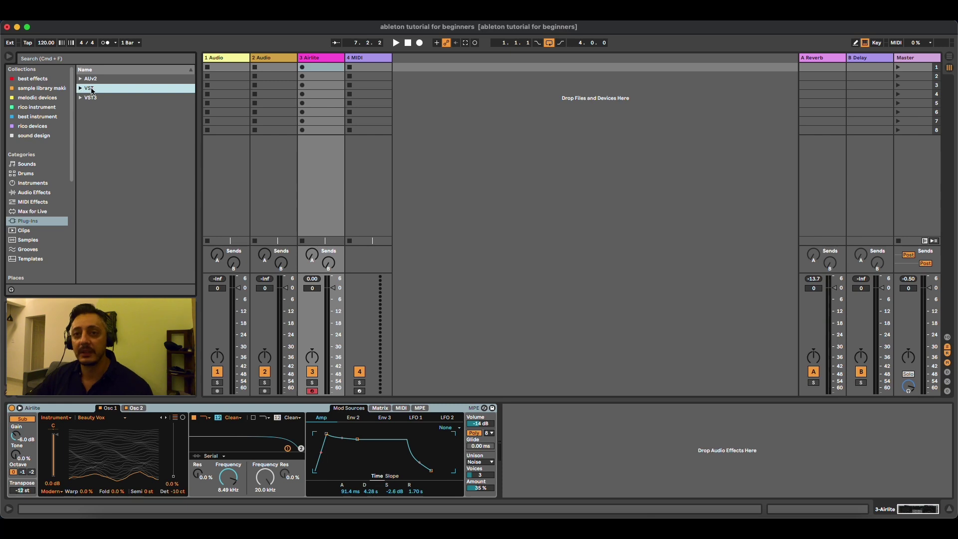
- Show the Clips category and the Samples category, browsing the WAV files listed under Samples
left_click(39, 232)
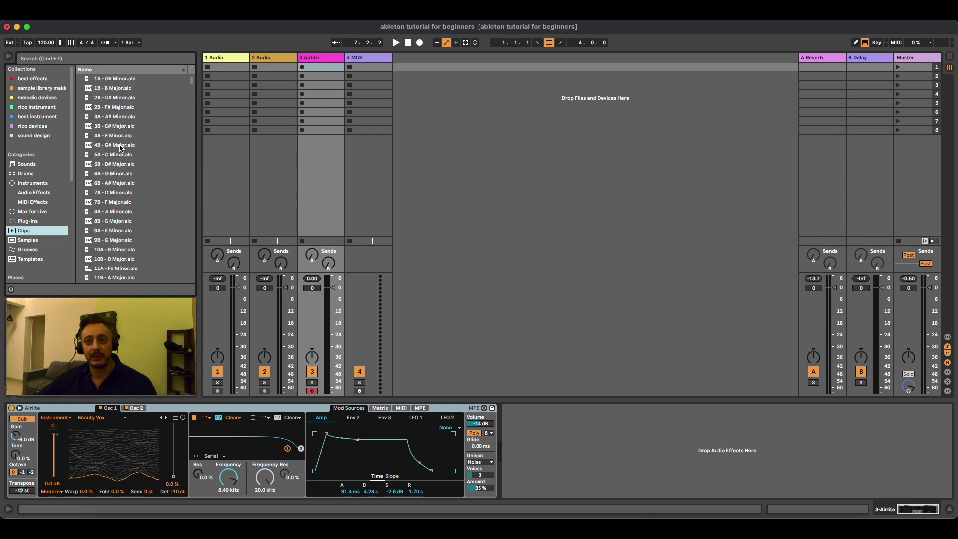
key("Down")
scroll(118, 182, "down", 5)
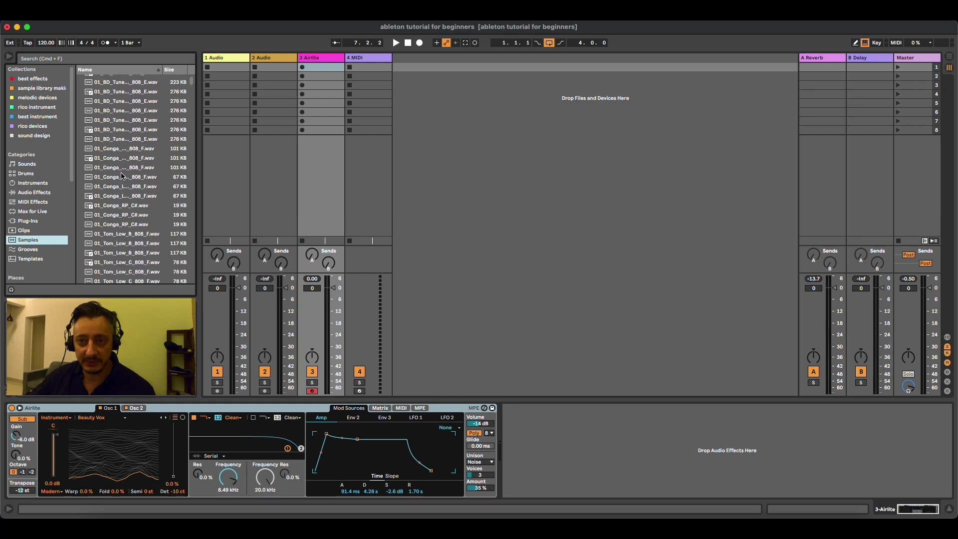
- Place the 01_Conga_Clean_Low_A_808_F sample in the second slot of track 1, launch it and open its waveform in Clip View
left_click(120, 170)
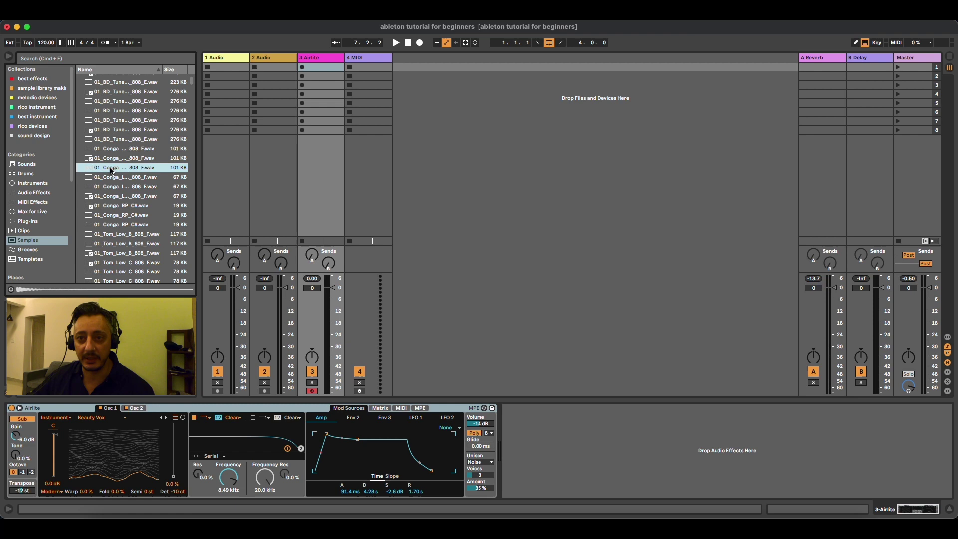
left_click_drag(110, 170, 235, 80)
left_click(207, 76)
left_click(223, 78)
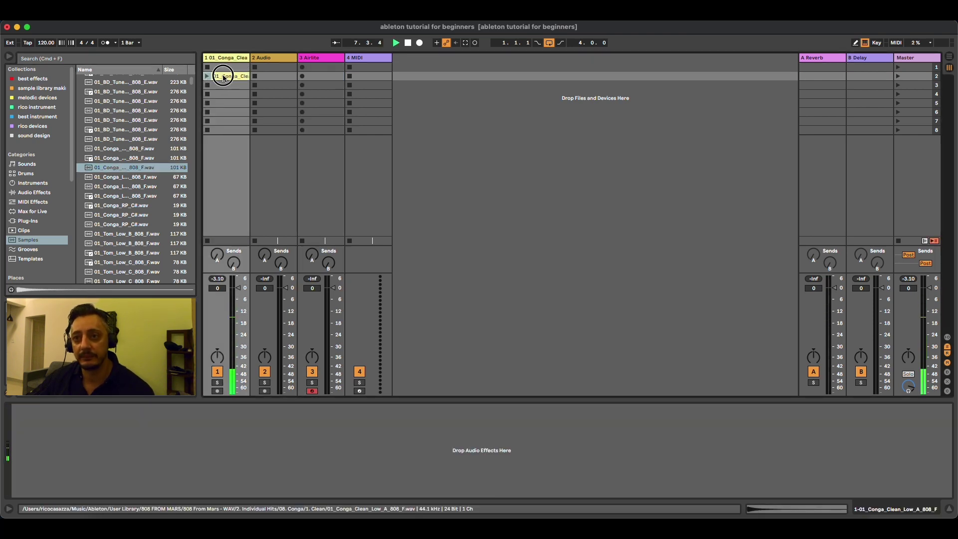
double_click(224, 78)
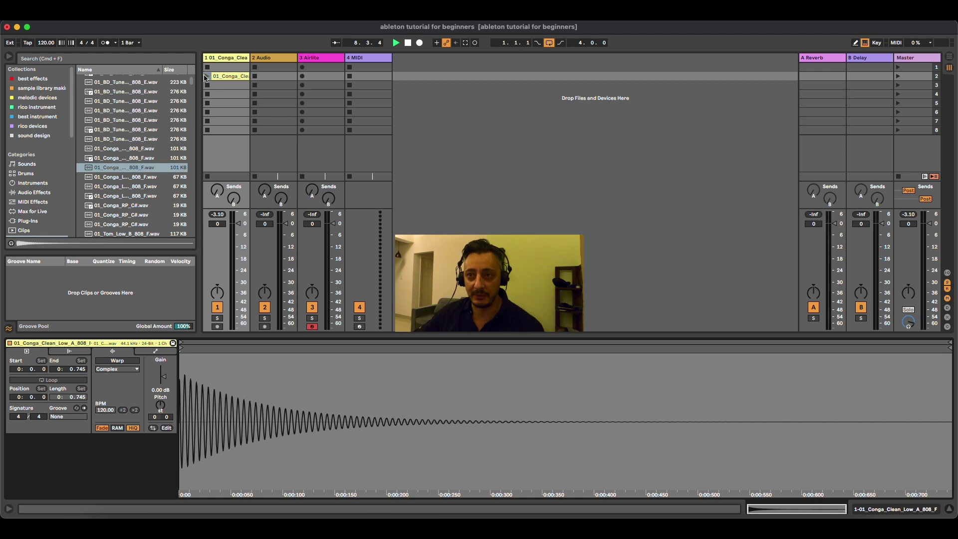
left_click(205, 77)
- Try the 01_Conga_Low_B_808_F and 02_BD_BL_SP1200_808_C# samples in the same slot, launching the second one, and delete the clip
left_click(127, 185)
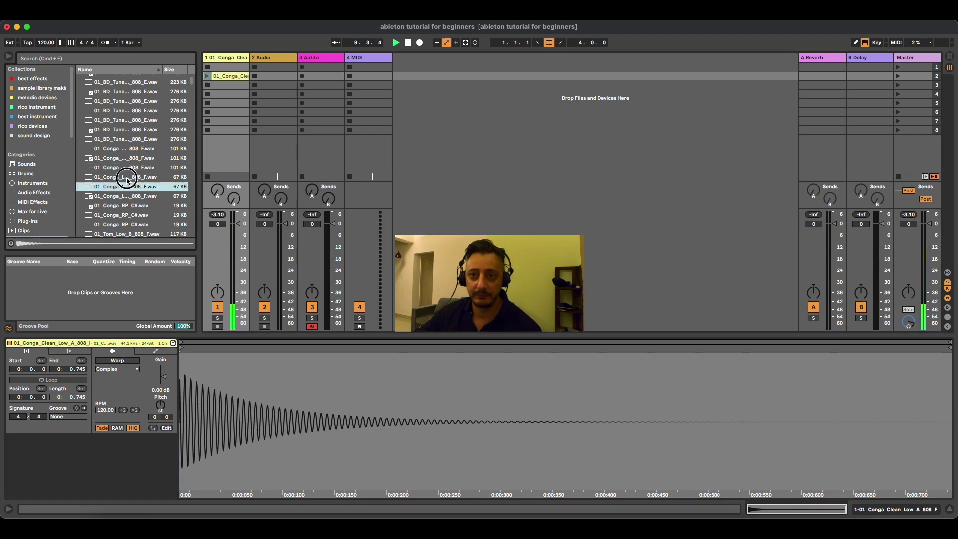
left_click_drag(127, 181, 227, 77)
scroll(130, 203, "down", 5)
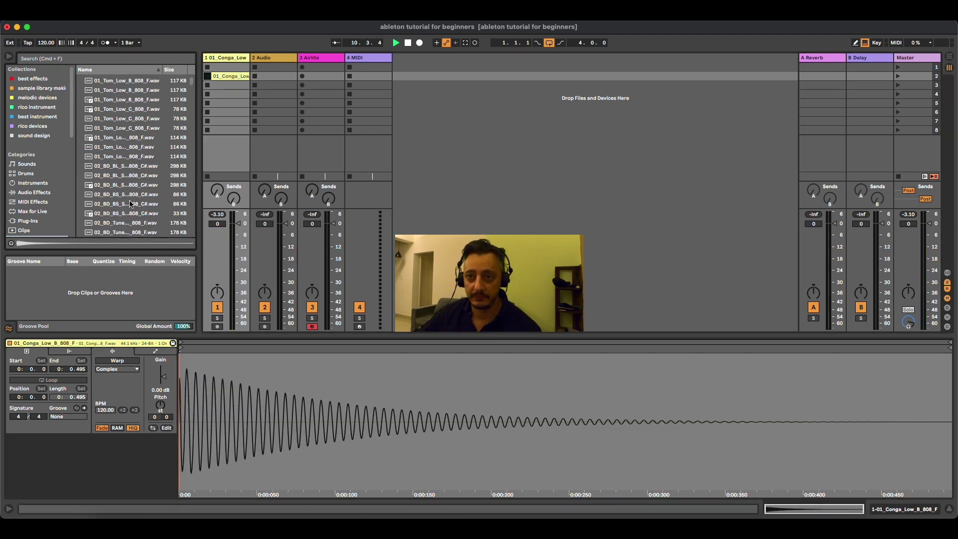
left_click_drag(129, 185, 218, 77)
left_click(206, 76)
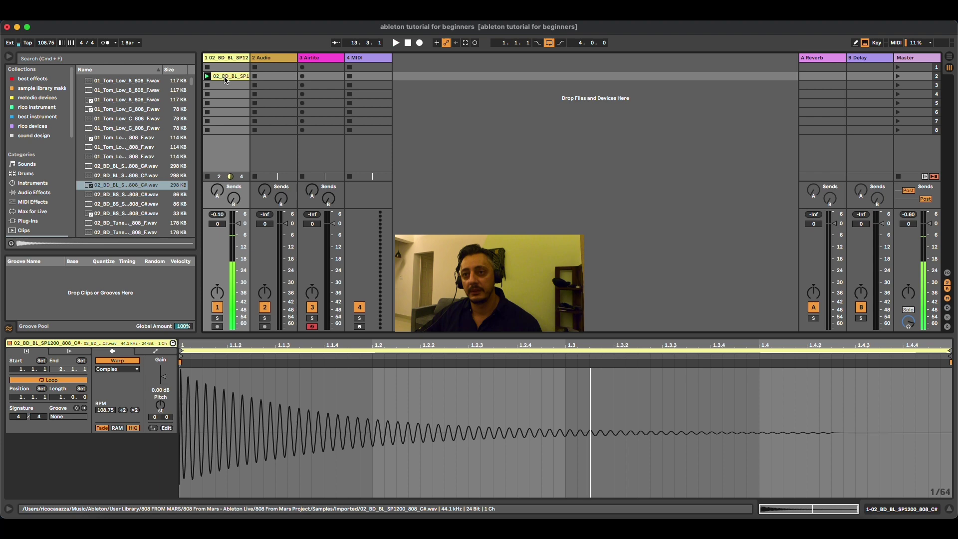
right_click(225, 80)
left_click(235, 103)
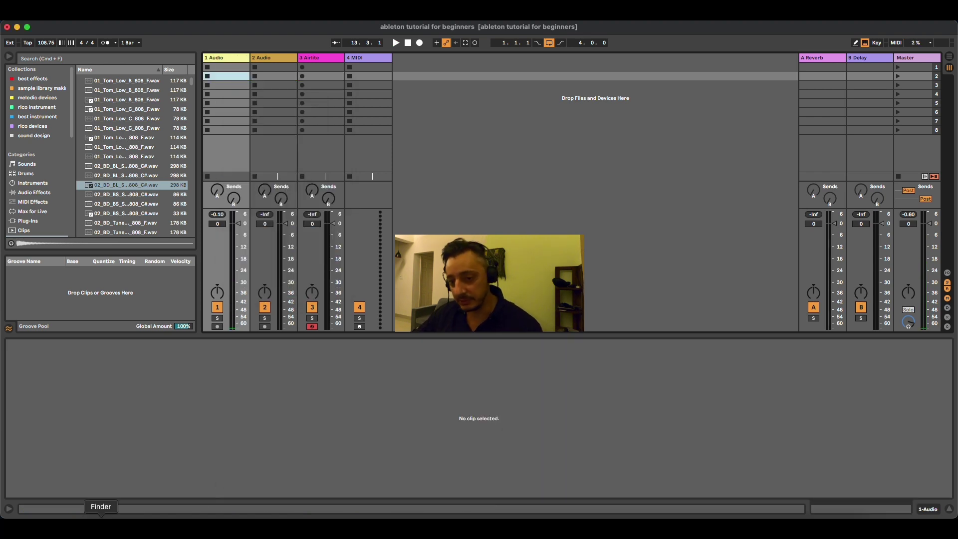
- Switch to Finder and add 19 Refrigerator - D.wav from BBC sounds > BBC 03 - Household to the fourth slot of track 1
left_click(101, 524)
left_click(496, 255)
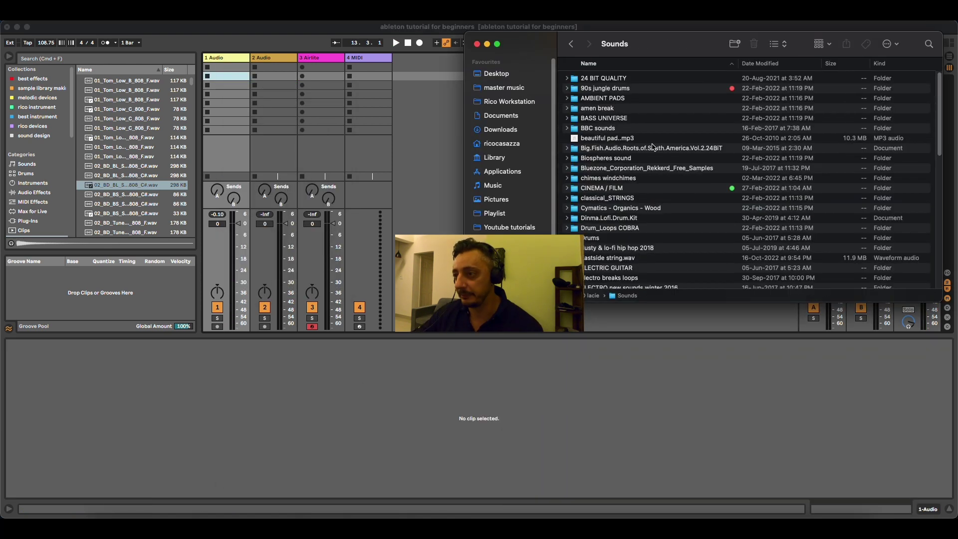
double_click(606, 127)
double_click(608, 109)
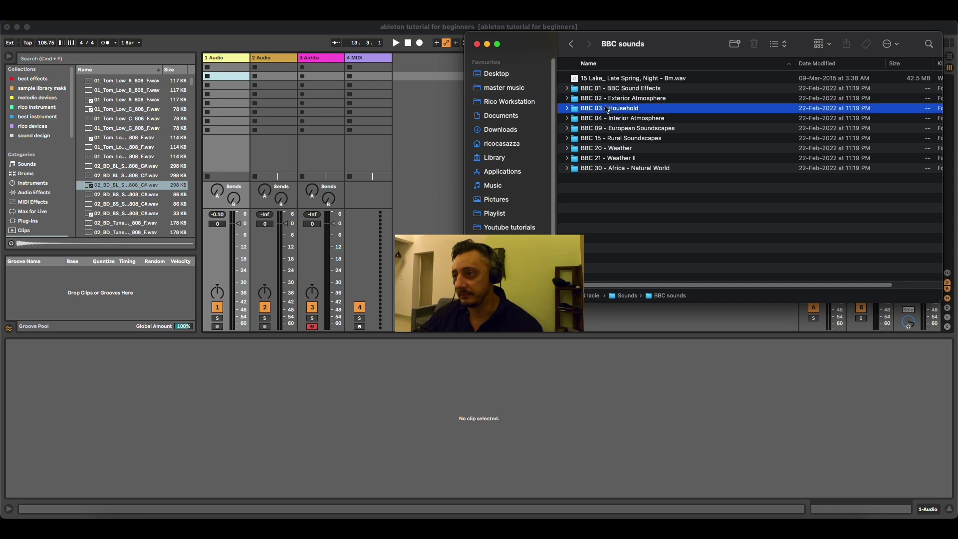
left_click_drag(605, 112, 231, 94)
left_click(477, 44)
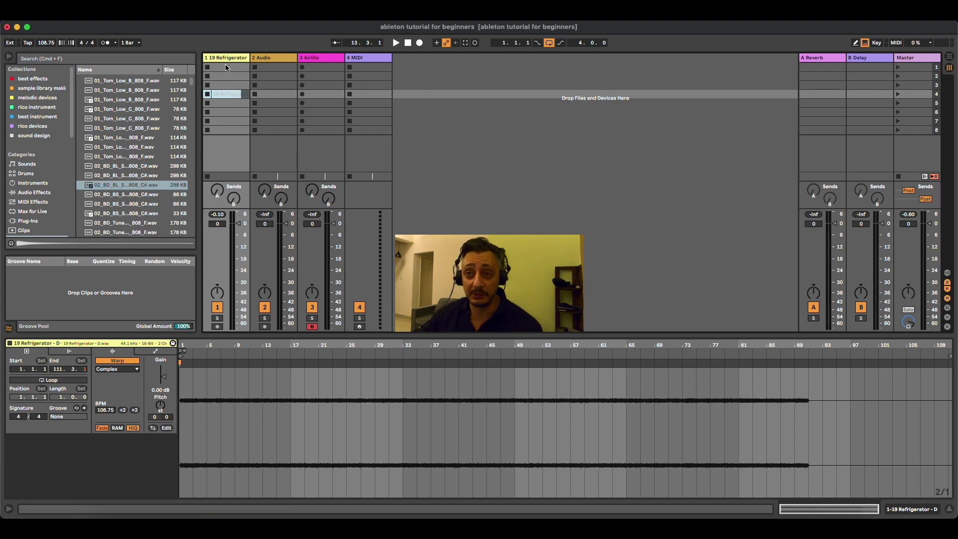
- Launch the Refrigerator clip on track 1 and delete it
left_click(207, 95)
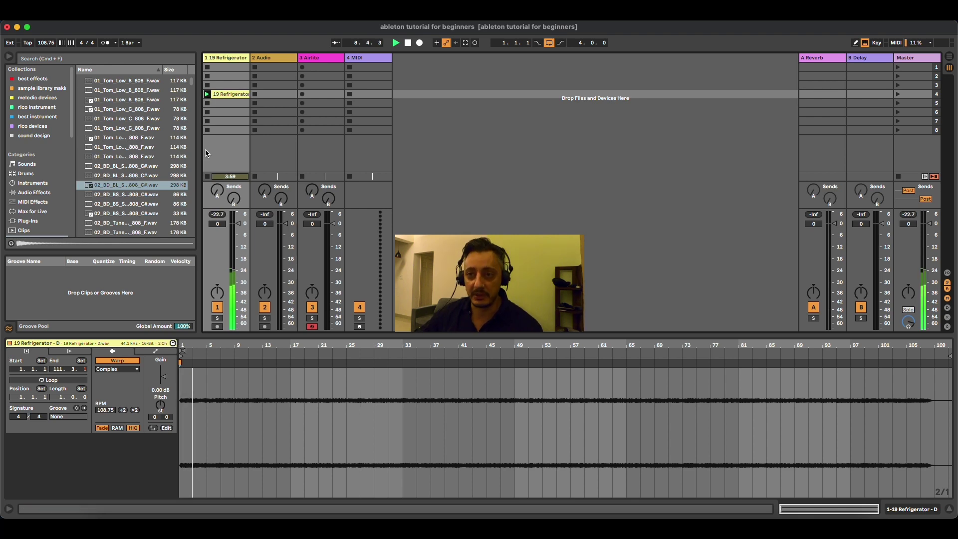
right_click(226, 95)
left_click(245, 126)
- Show the Grooves and Templates categories, and return to the Audio Effects category
scroll(35, 174, "down", 3)
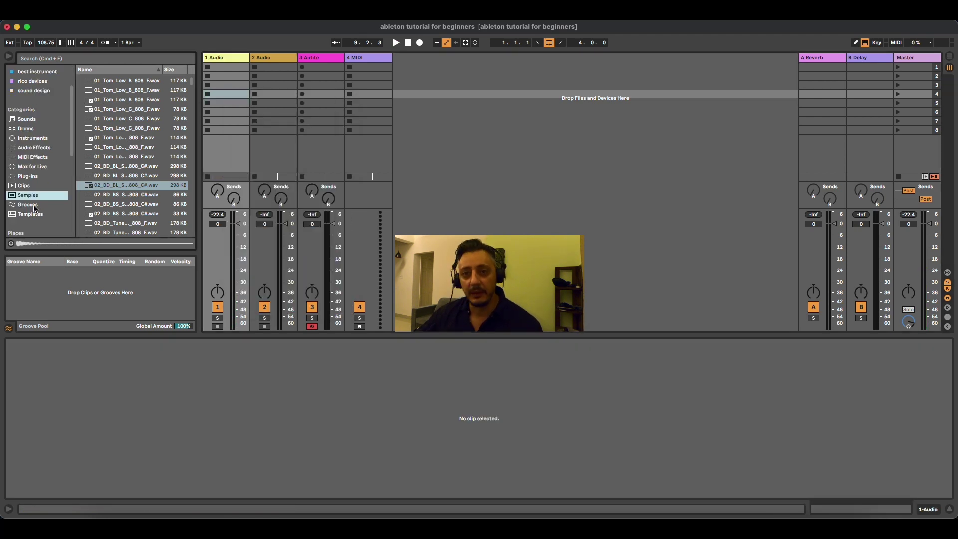
left_click(28, 205)
left_click(29, 214)
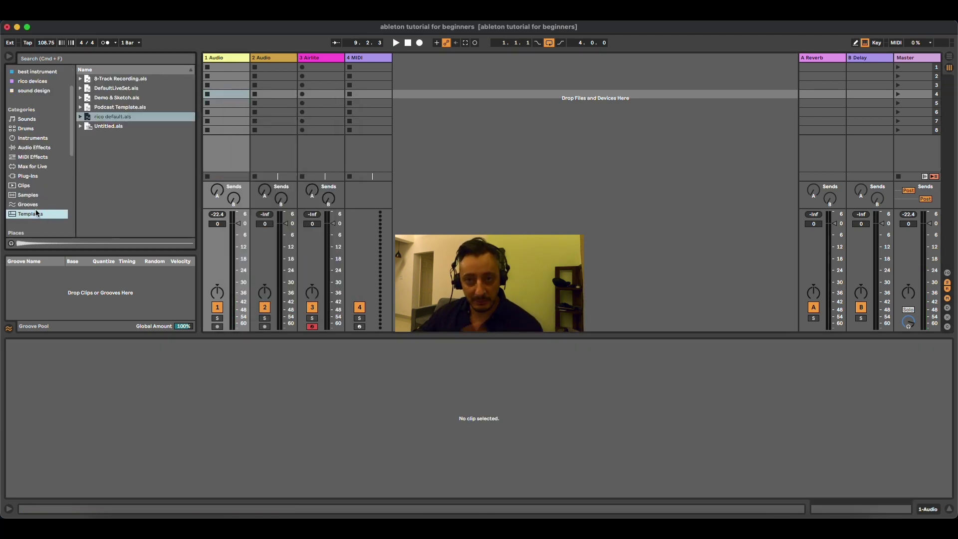
left_click(28, 204)
left_click(35, 147)
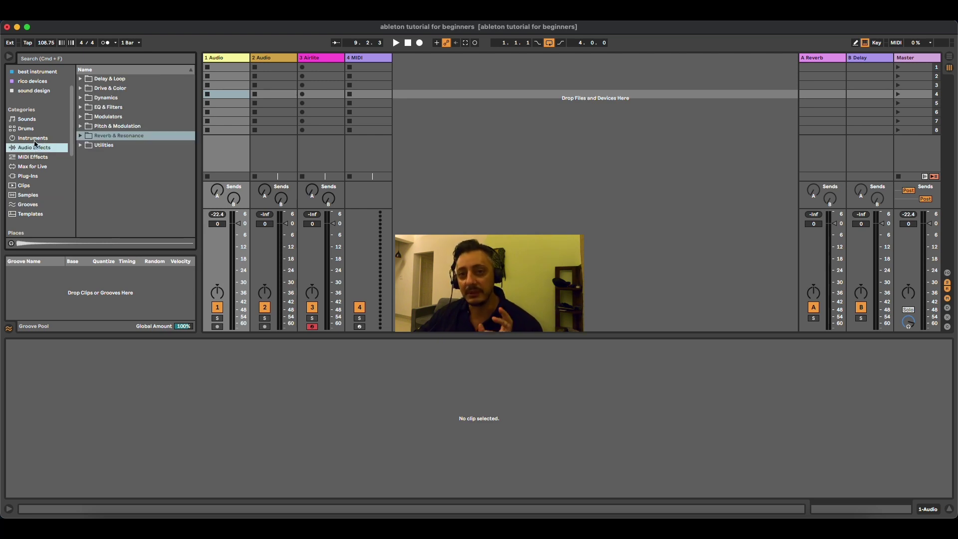
scroll(48, 150, "up", 3)
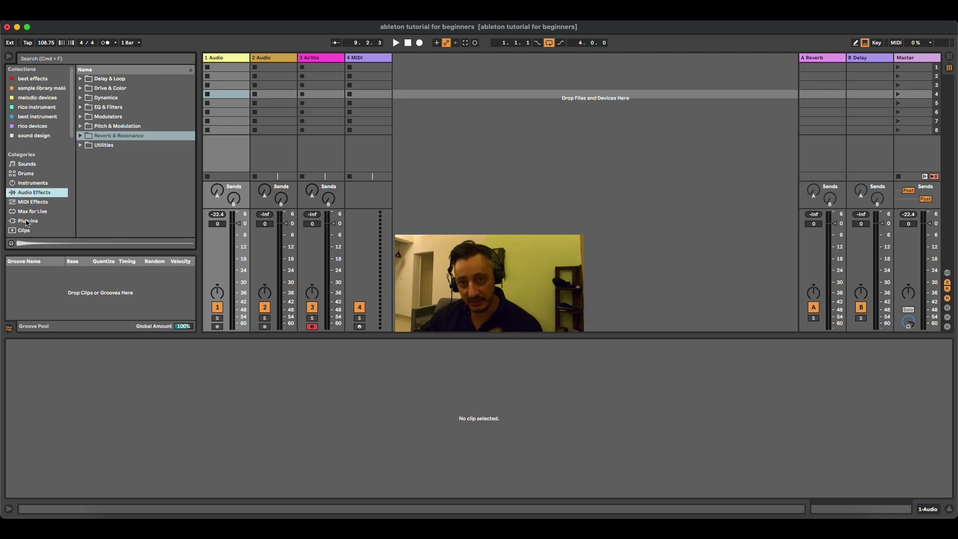